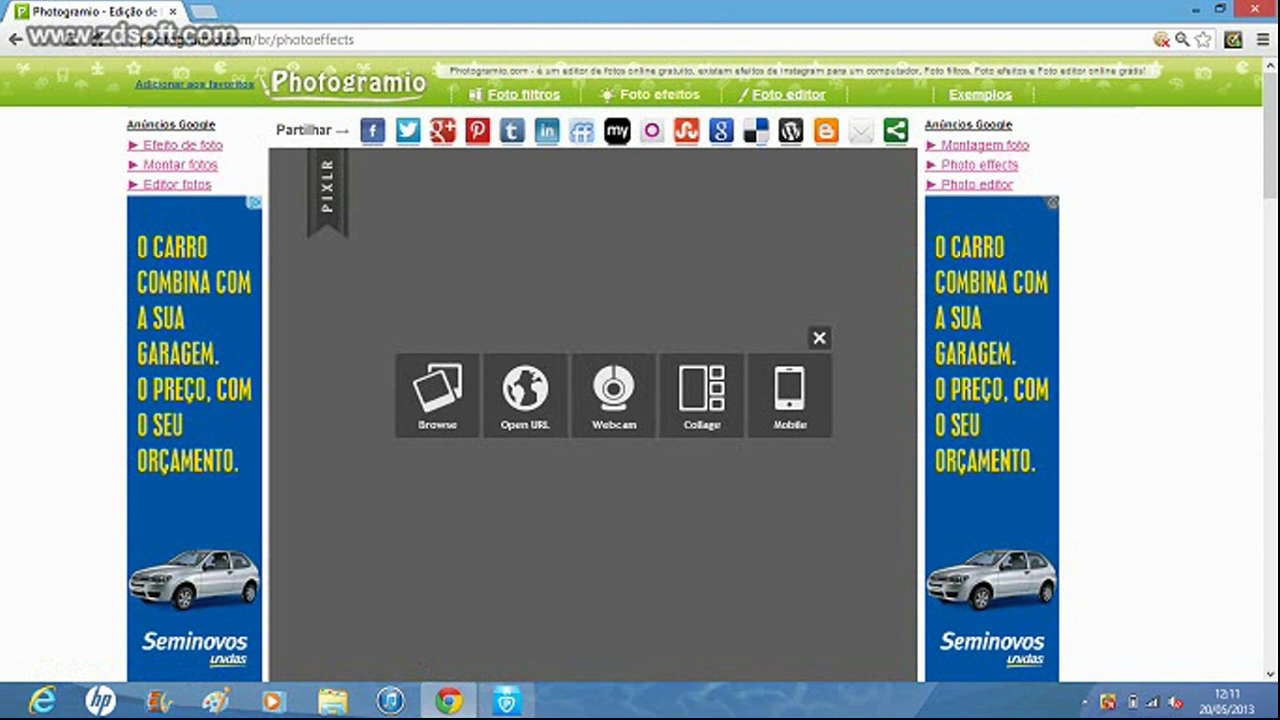
pyautogui.click(525, 392)
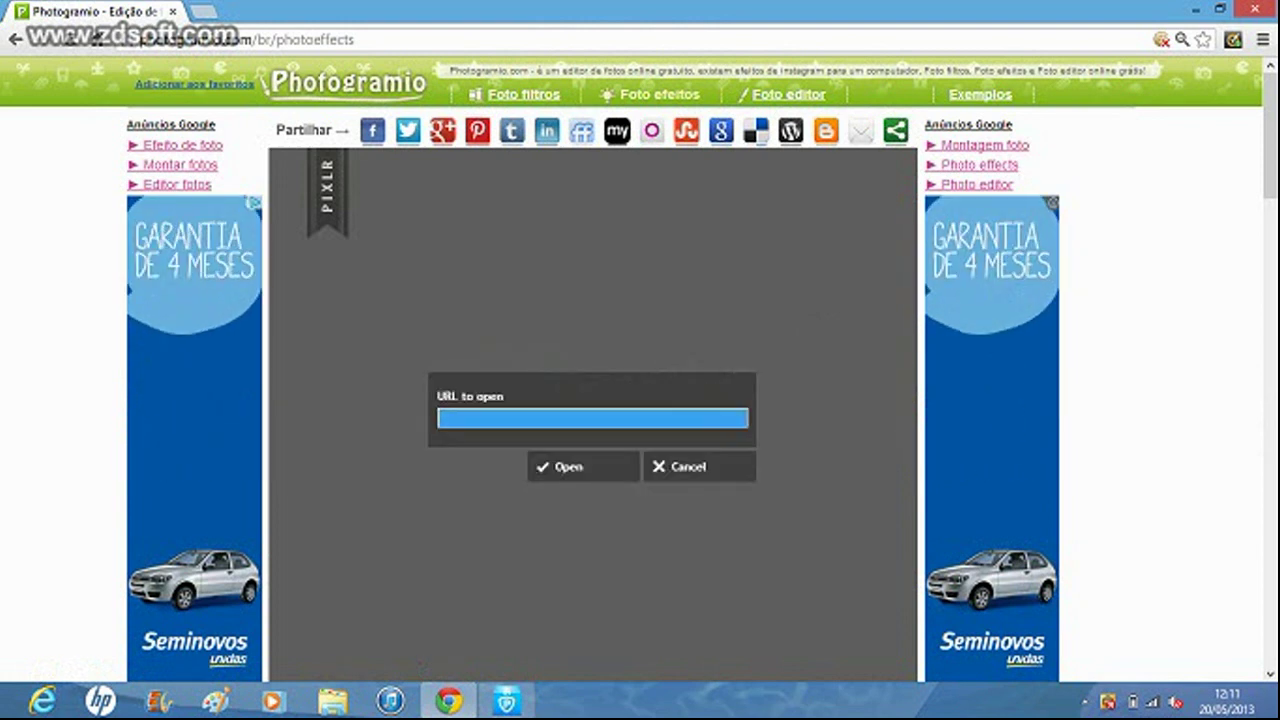
pyautogui.write('foo')
pyautogui.press('BackSpace')
pyautogui.press('BackSpace')
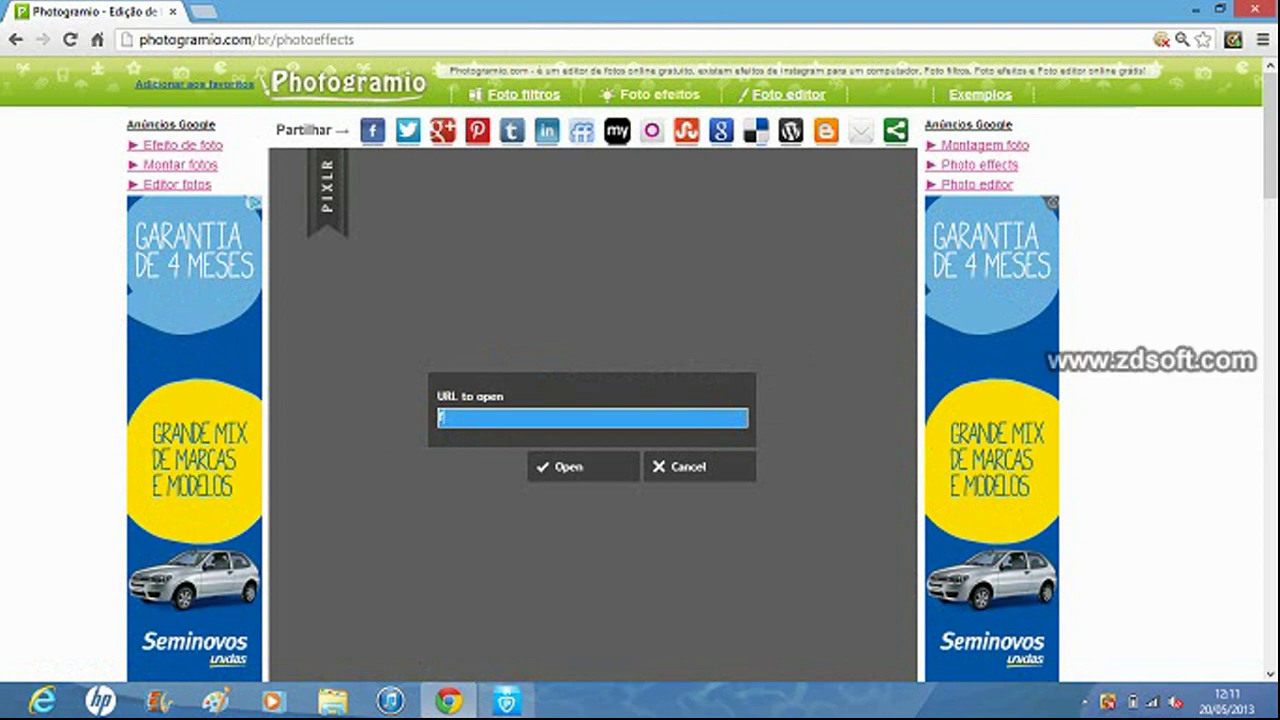
pyautogui.click(688, 466)
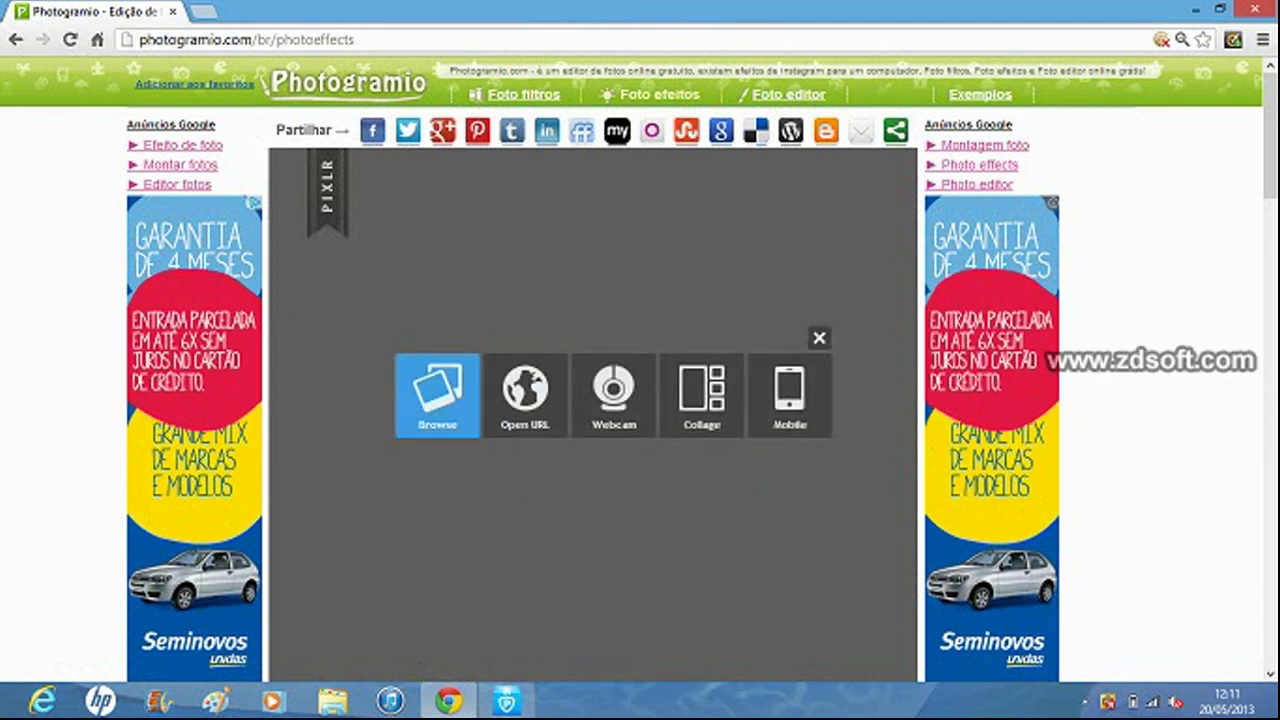
# Step: Browse the Imagens library for a photo and open the picture "foto 3" in the editor
pyautogui.click(437, 395)
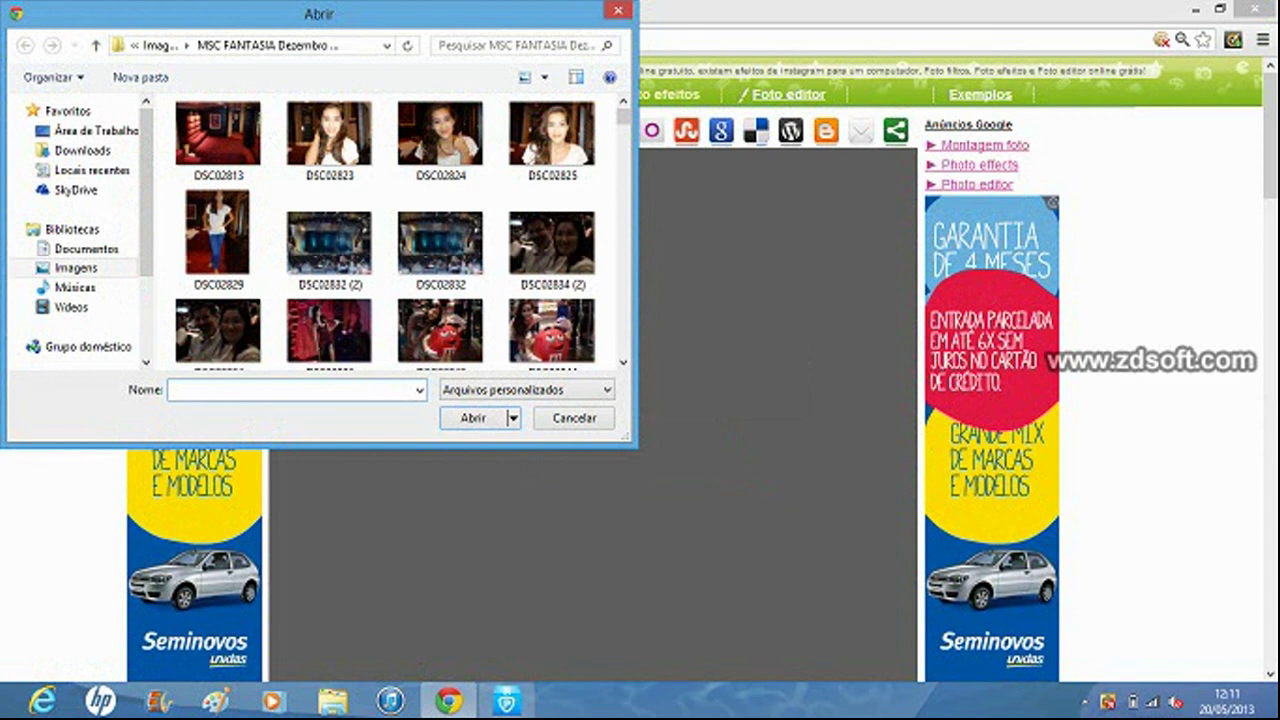
pyautogui.click(75, 267)
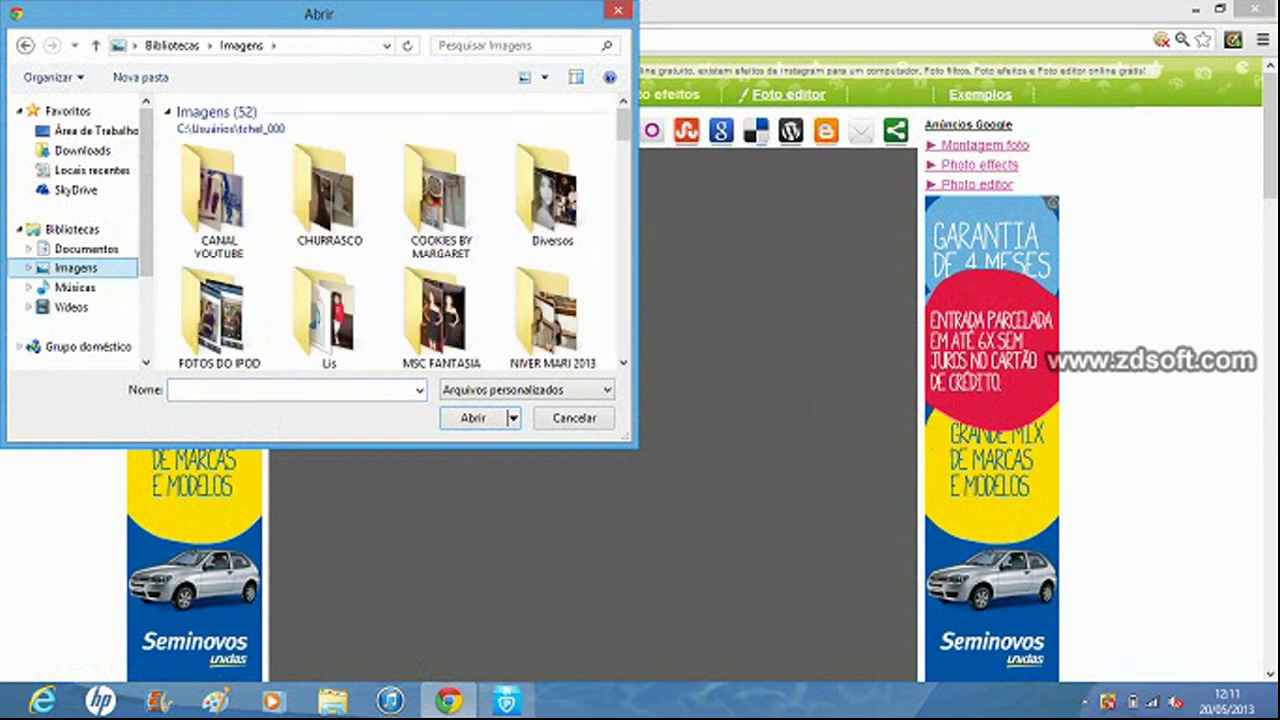
pyautogui.scroll(-5, 390, 230)
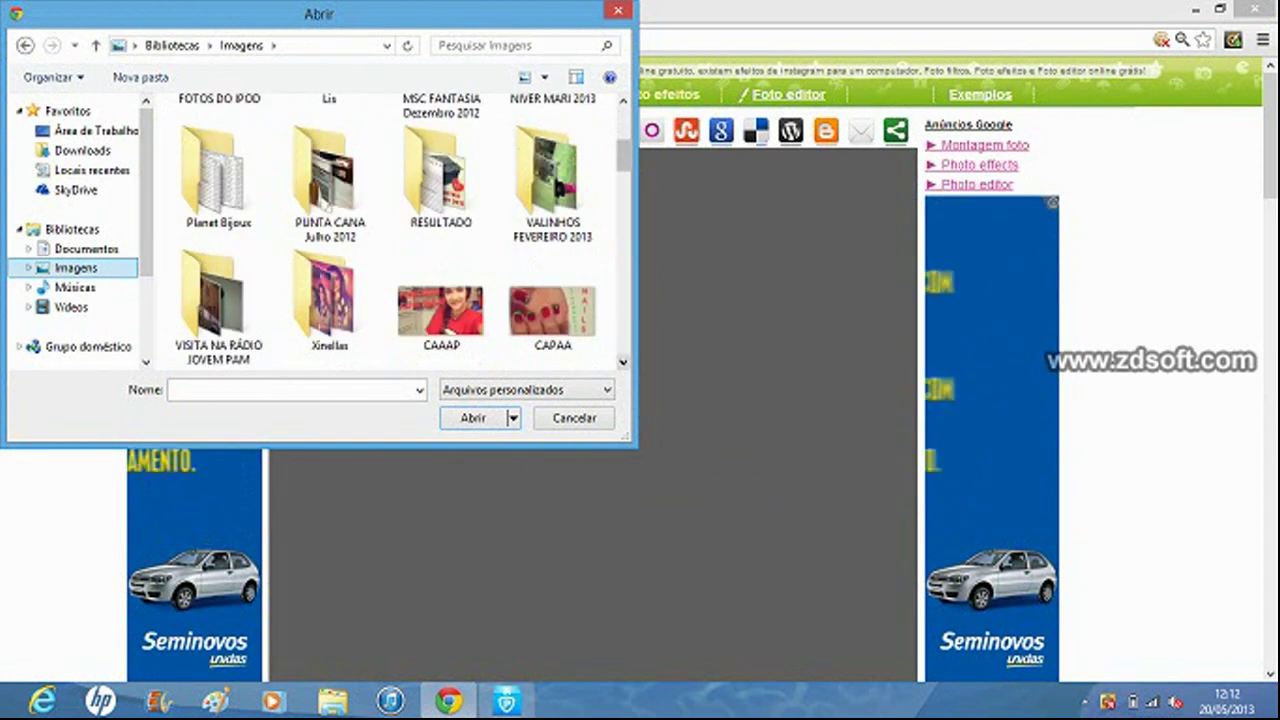
pyautogui.click(441, 238)
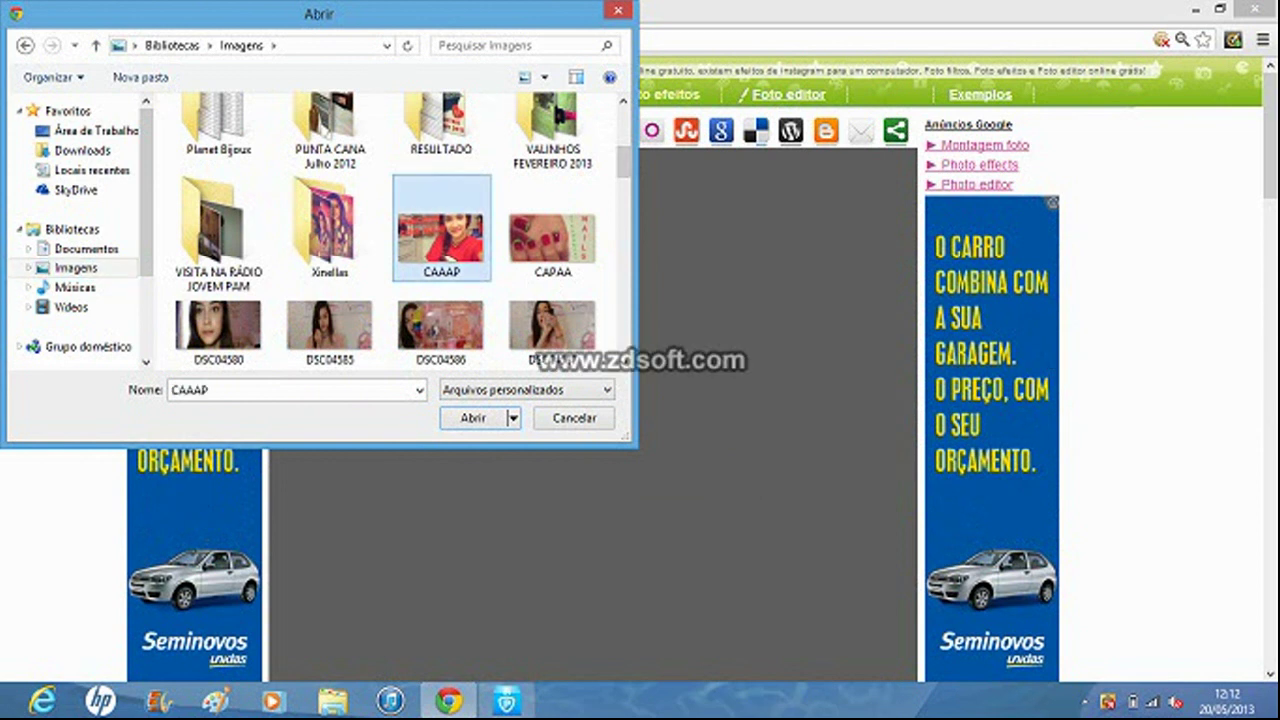
pyautogui.click(552, 238)
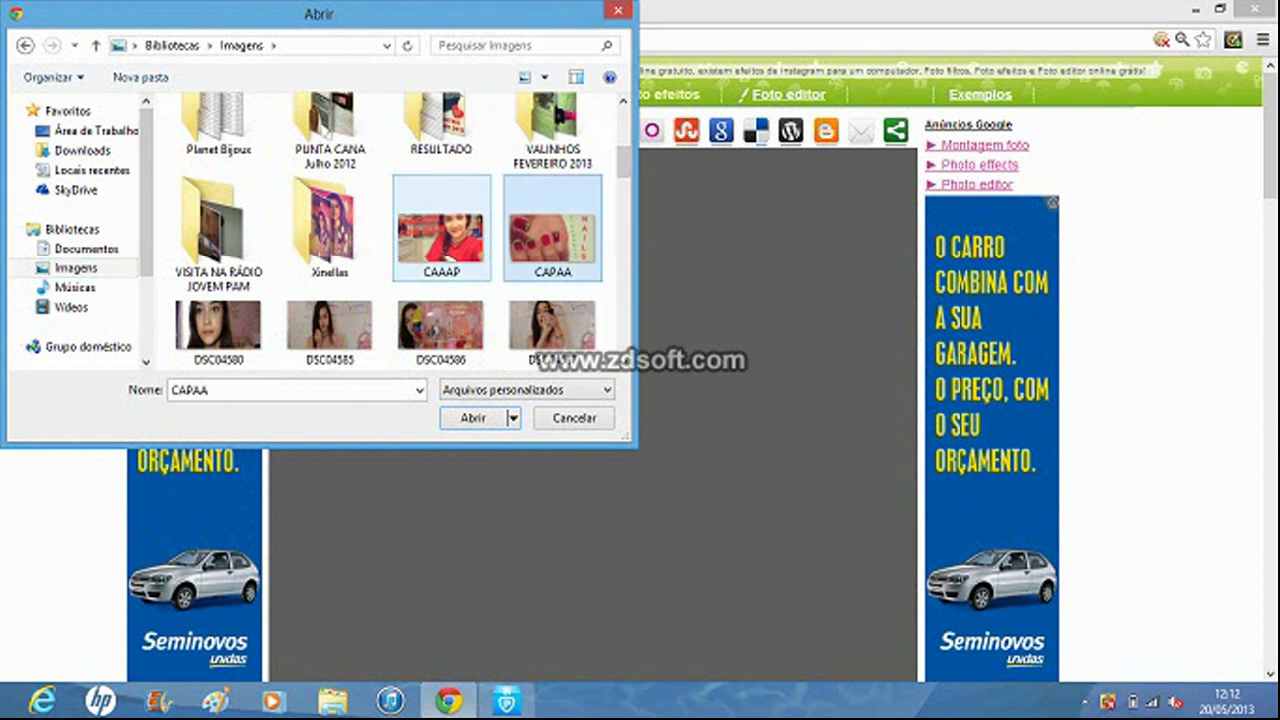
pyautogui.press('Down')
pyautogui.press('Down')
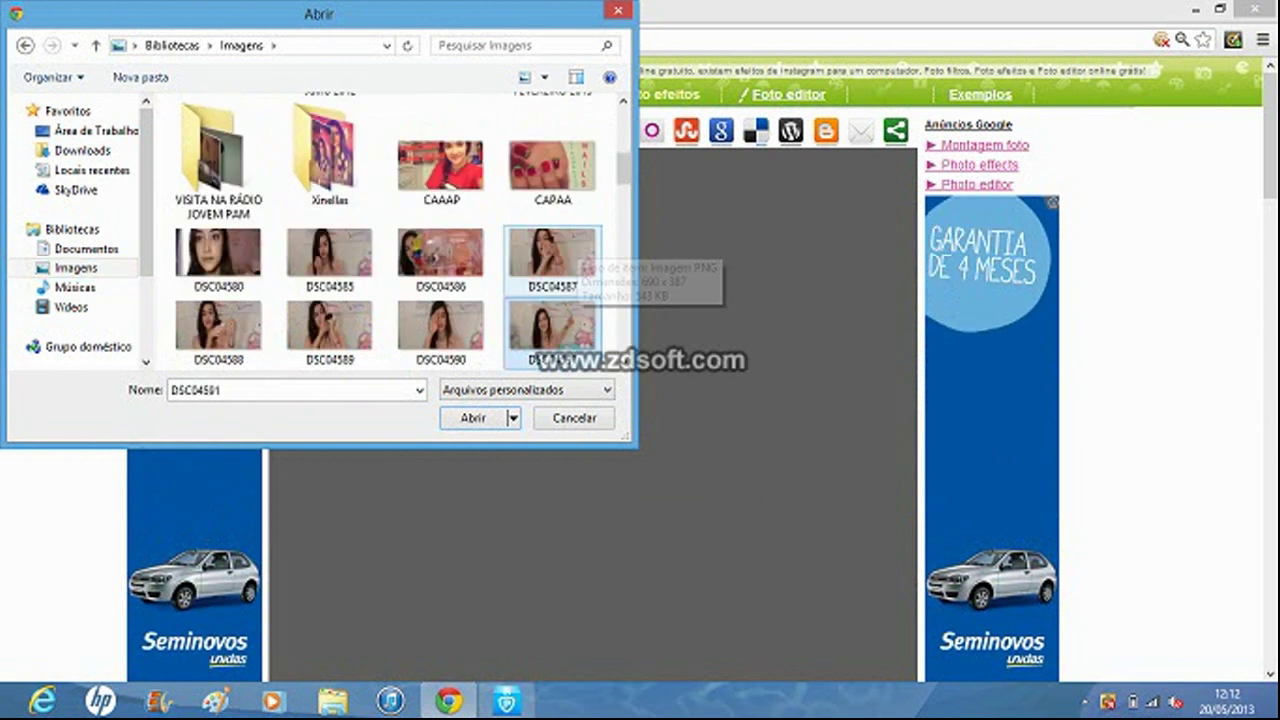
pyautogui.press('Down')
pyautogui.press('Down')
pyautogui.press('Down')
pyautogui.press('Down')
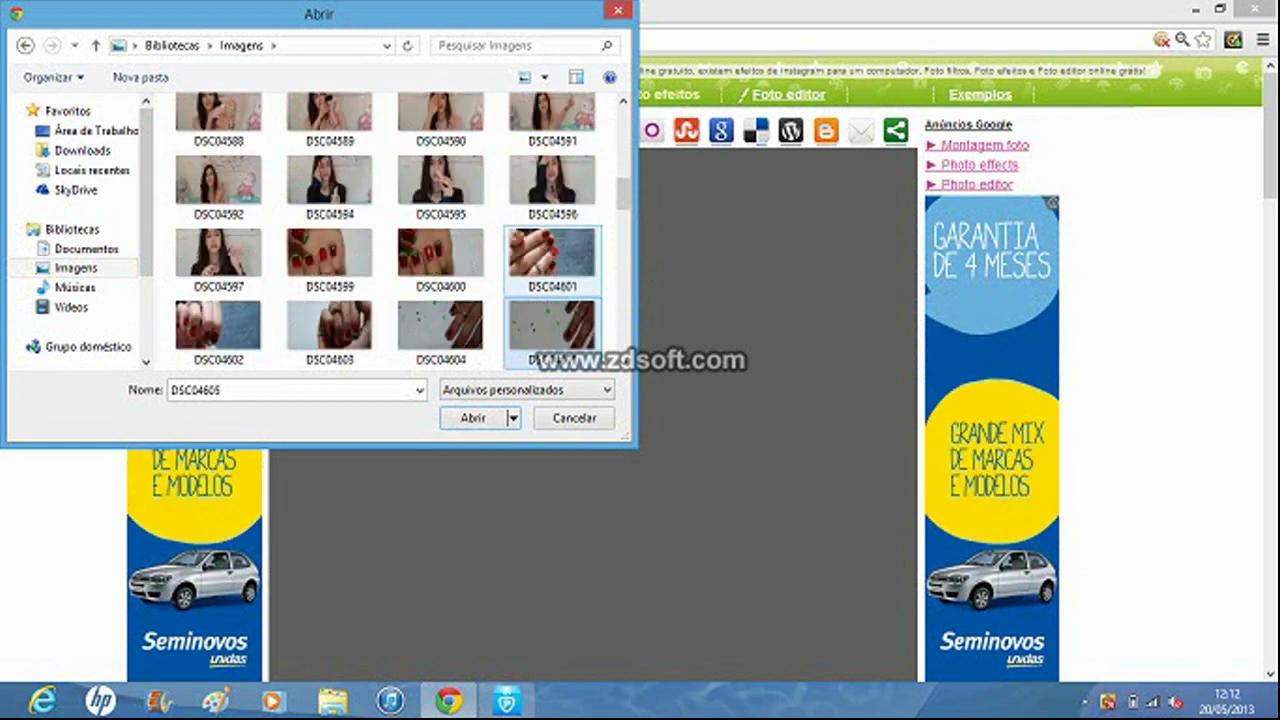
pyautogui.press('Down')
pyautogui.press('Down')
pyautogui.press('Down')
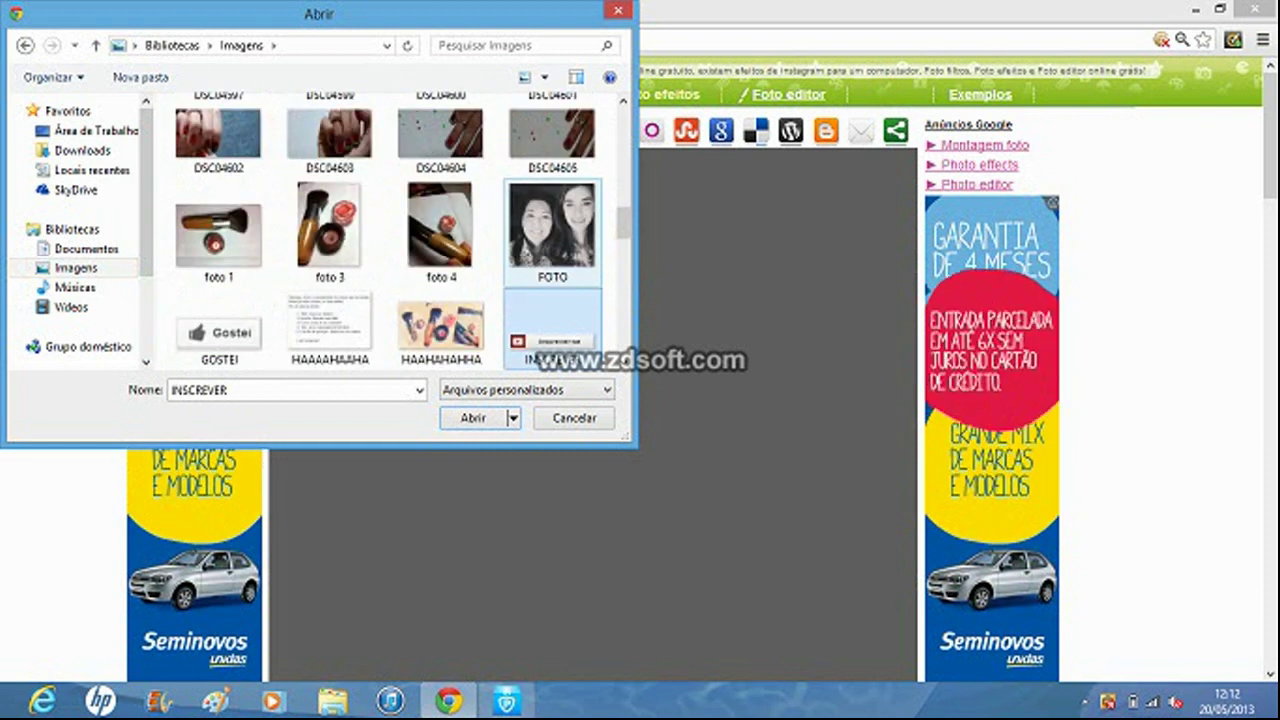
pyautogui.press('Up')
pyautogui.press('Up')
pyautogui.press('Up')
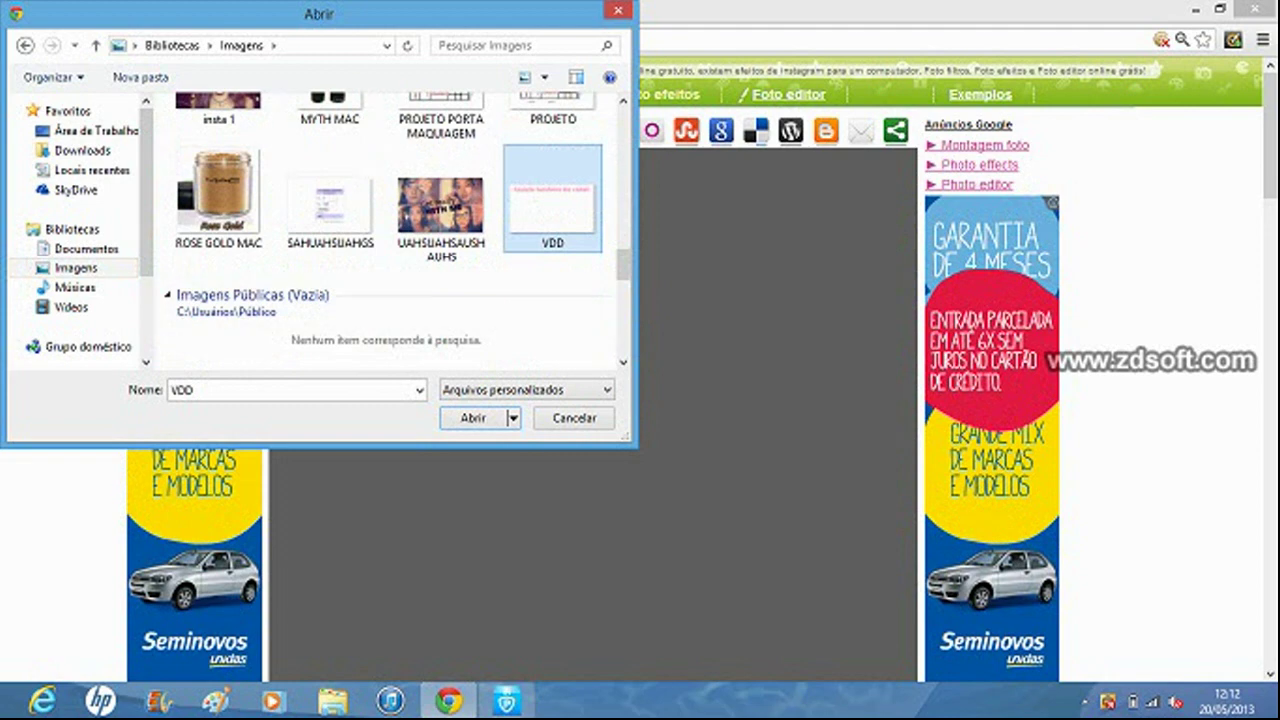
pyautogui.press('Up')
pyautogui.press('Left')
pyautogui.press('Left')
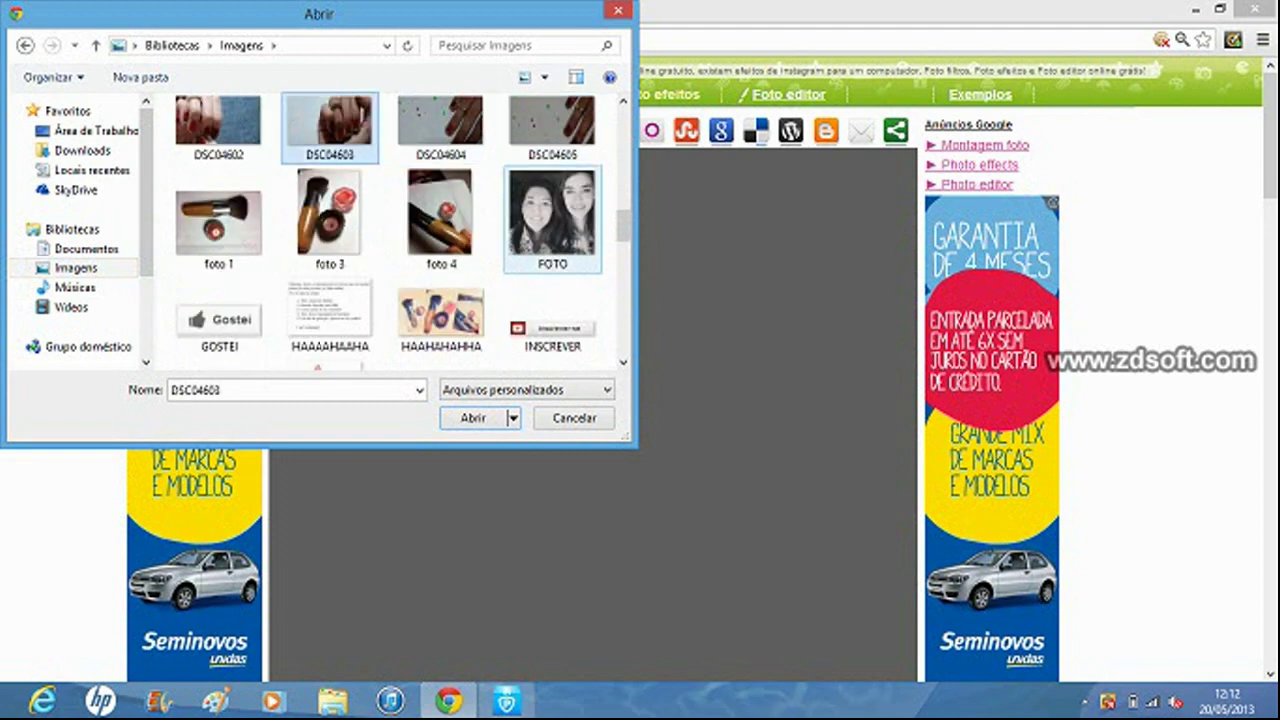
pyautogui.press('Down')
pyautogui.press('Return')
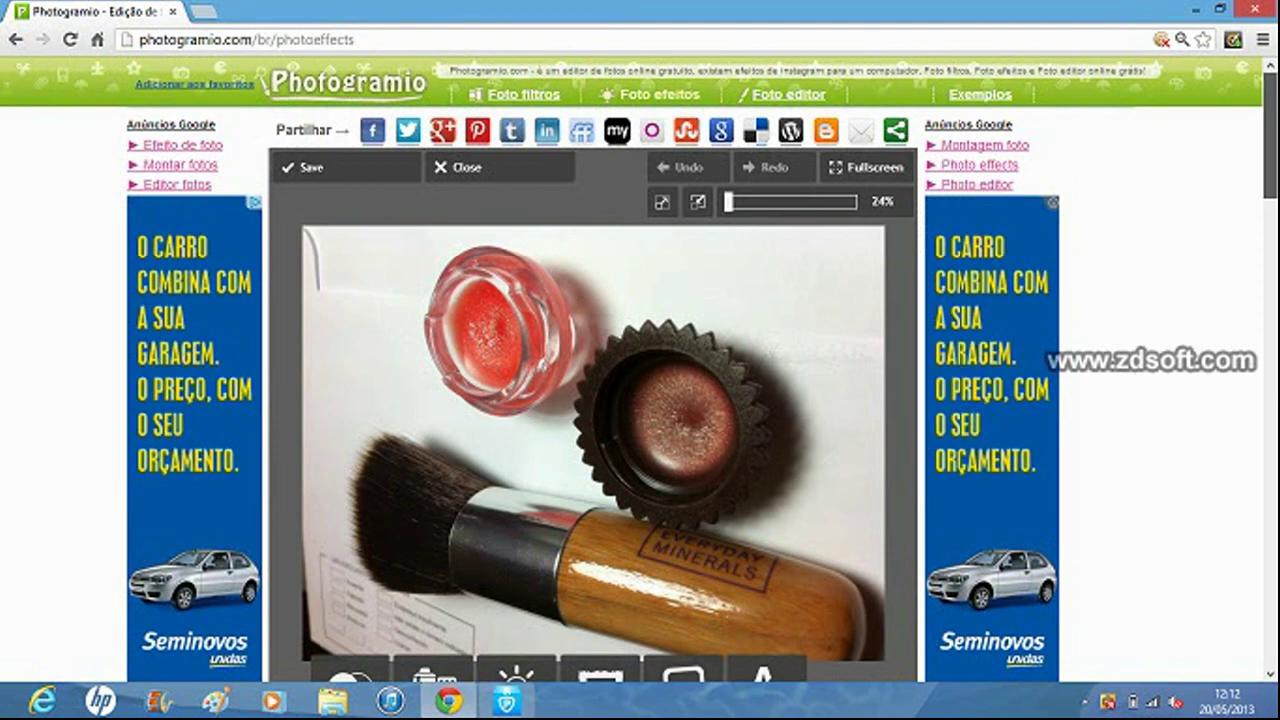
# Step: Rotate the photo 90 degrees clockwise into portrait orientation and apply the rotation
pyautogui.scroll(-1, 640, 370)
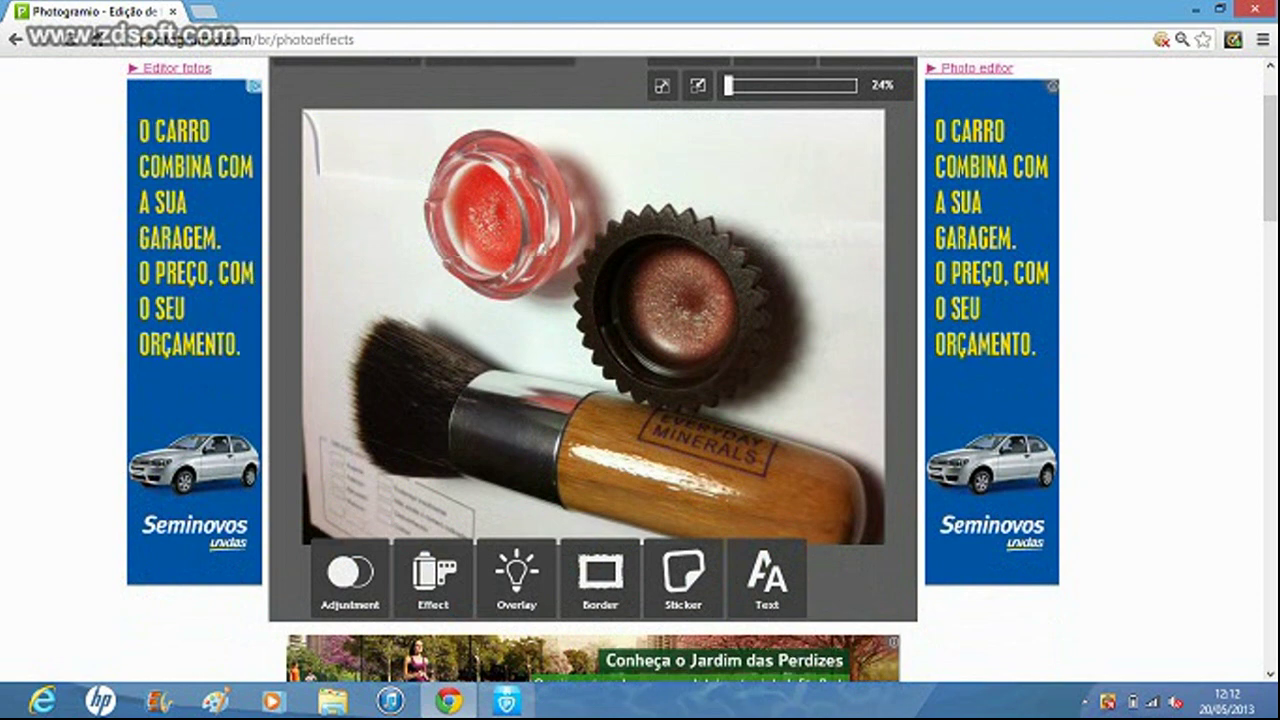
pyautogui.click(350, 579)
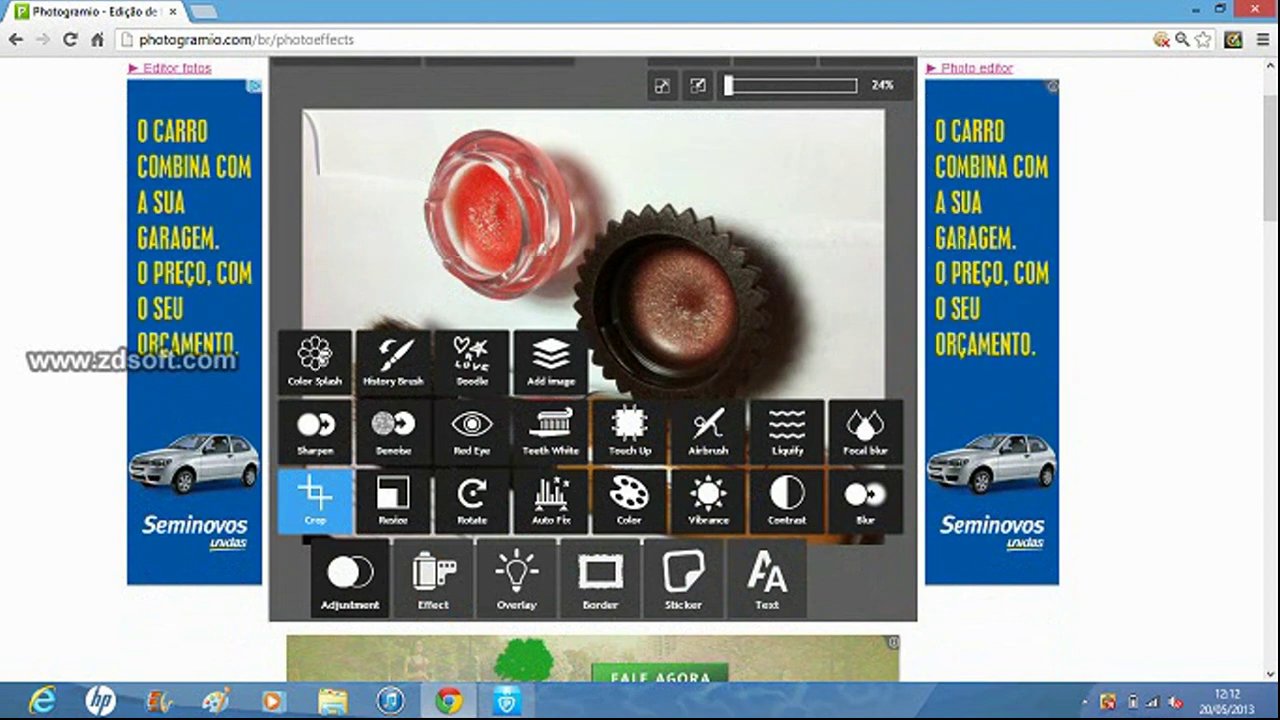
pyautogui.click(472, 492)
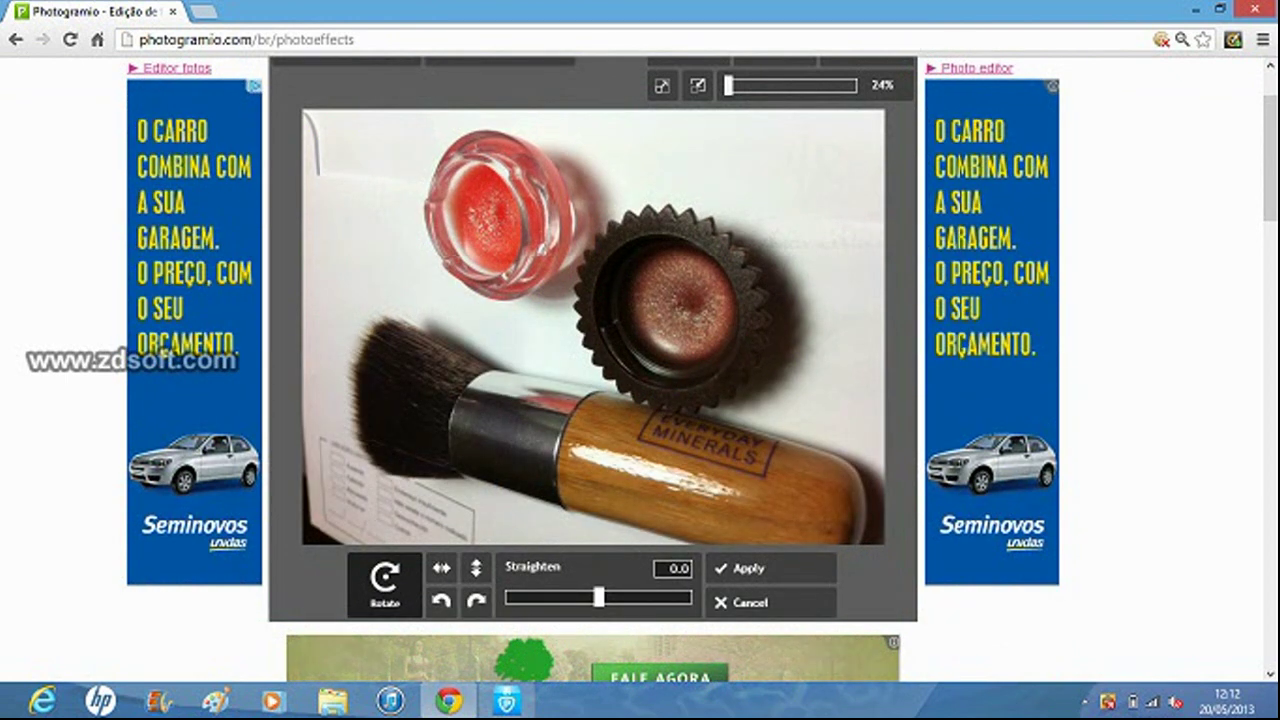
pyautogui.click(476, 600)
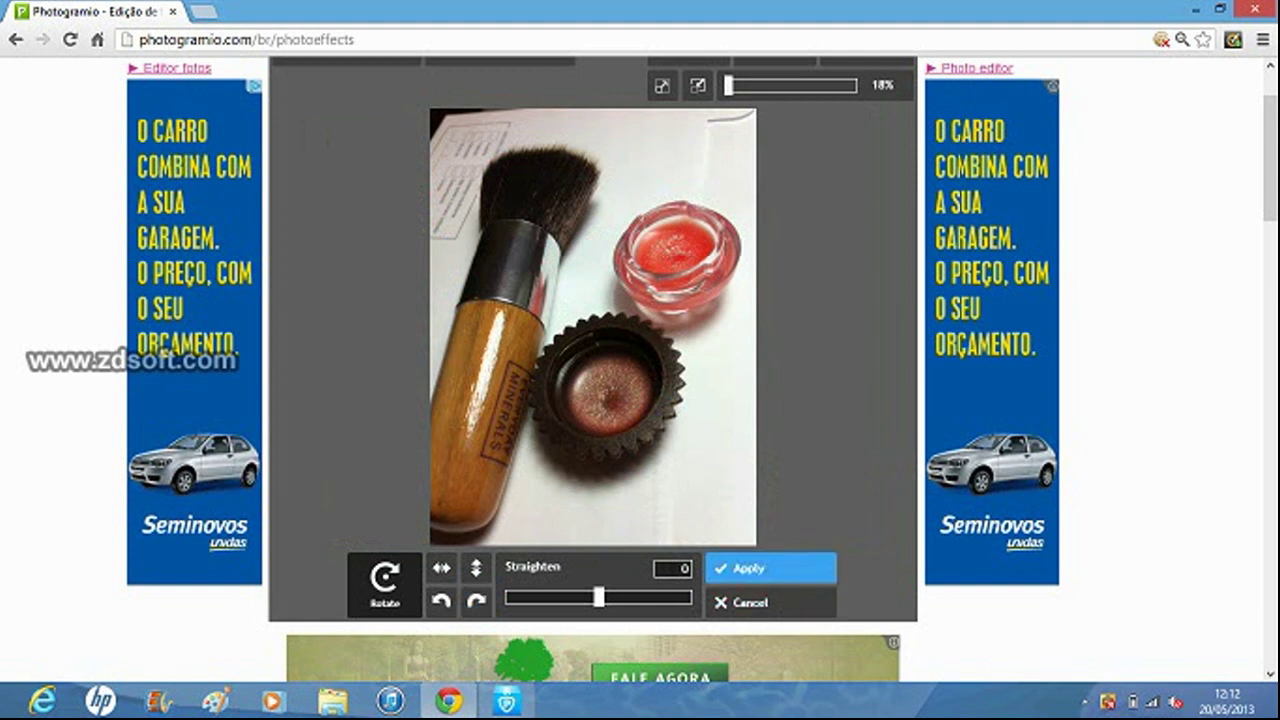
pyautogui.click(742, 568)
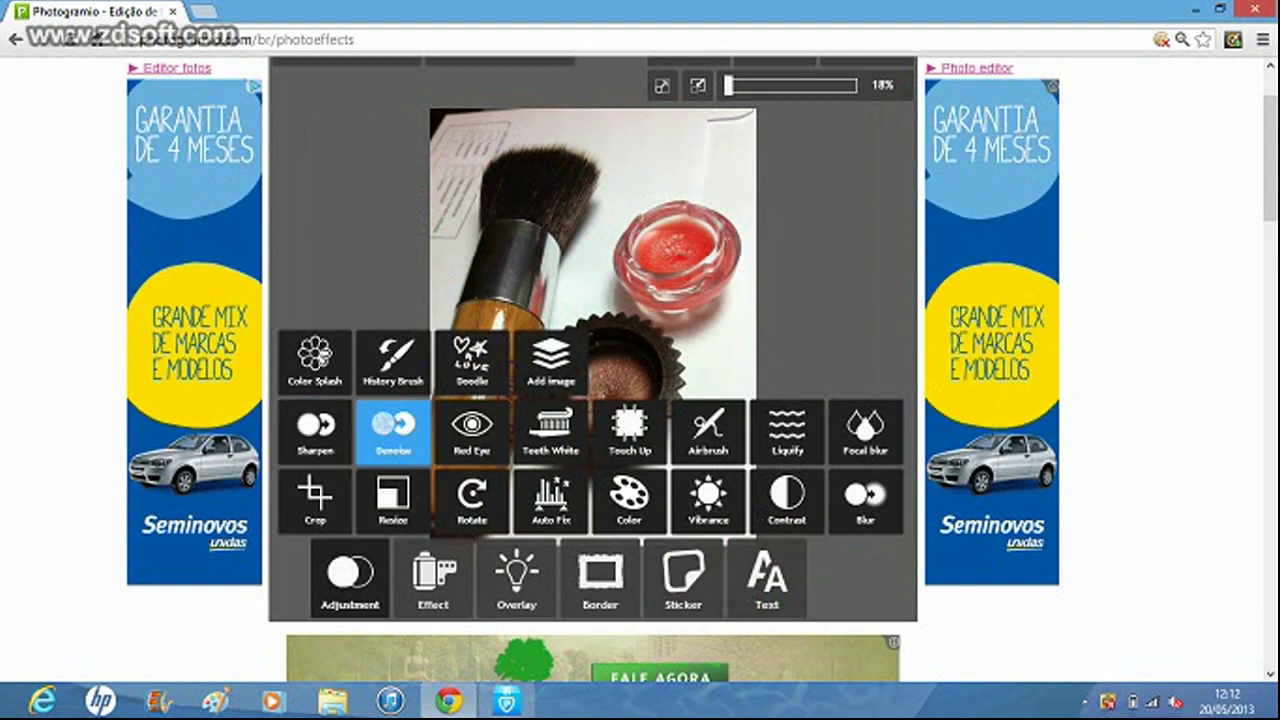
# Step: Try the Blur adjustment on the whole photo at different amounts and discard it
pyautogui.click(864, 498)
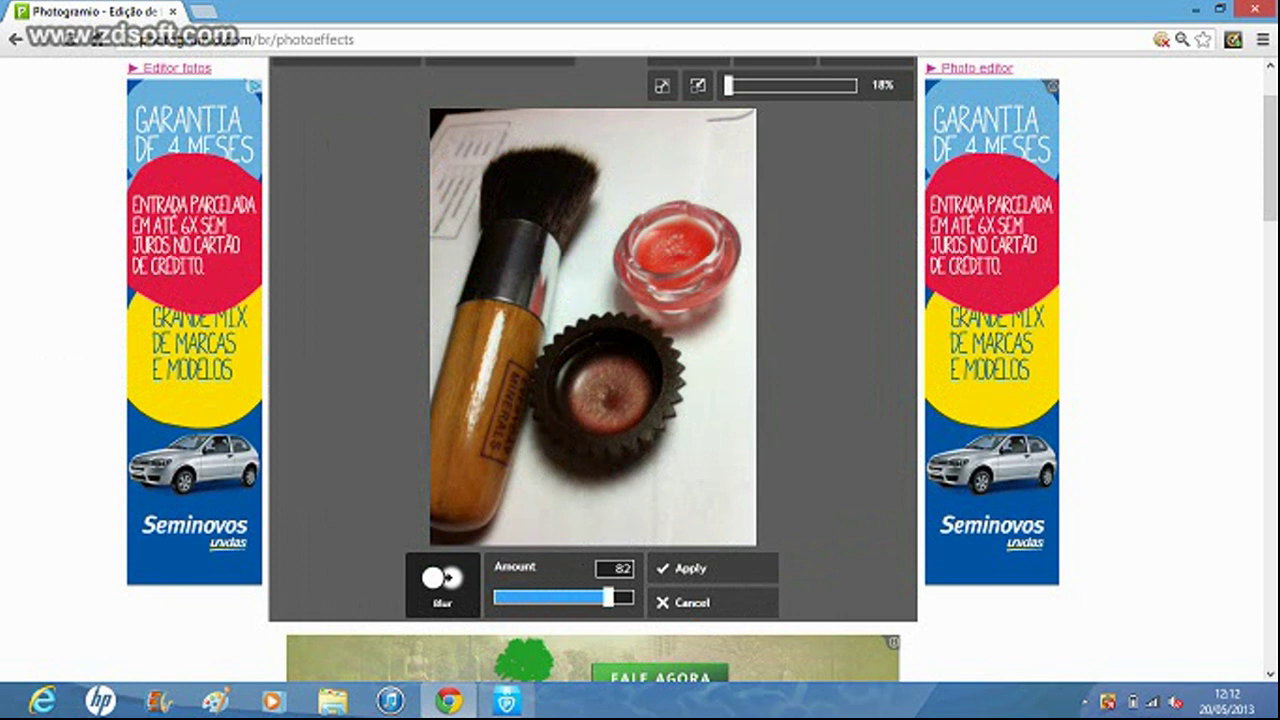
pyautogui.moveTo(608, 597); pyautogui.dragTo(494, 597)
pyautogui.click(684, 602)
# Step: Apply a circular focal blur with blurring 50, keeping the dark scalloped pot in focus
pyautogui.moveTo(846, 500)
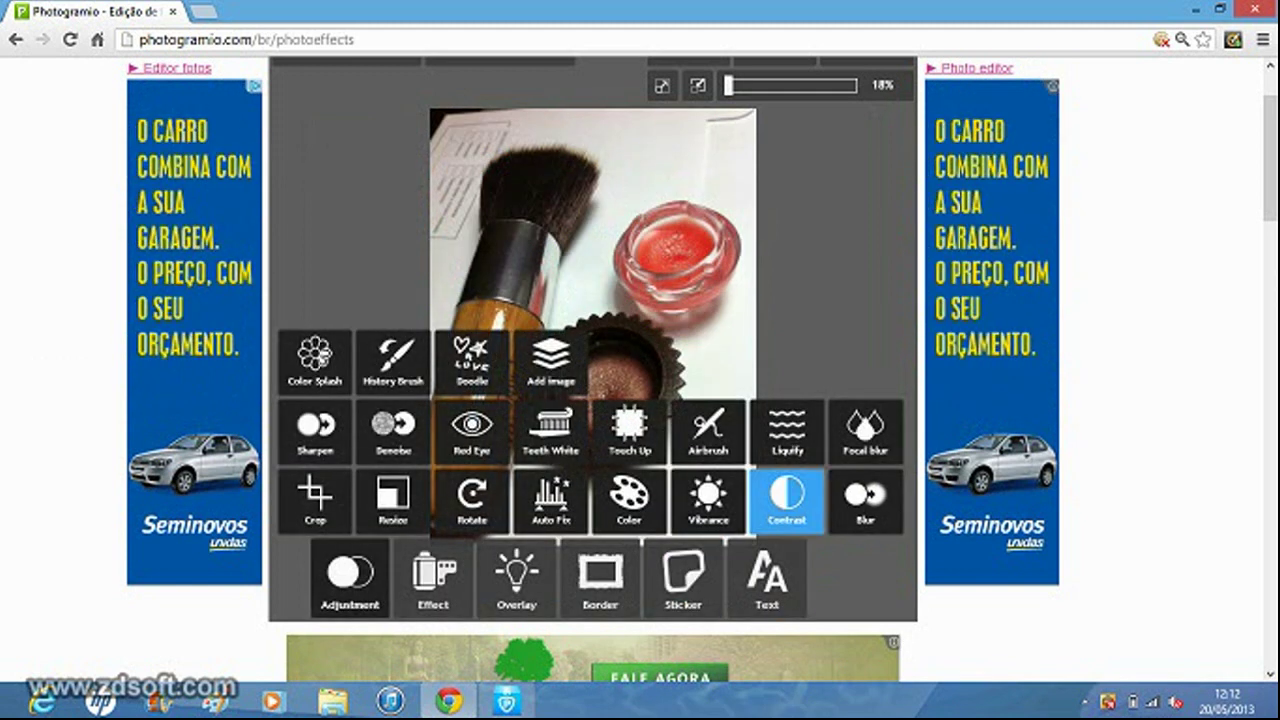
pyautogui.click(865, 430)
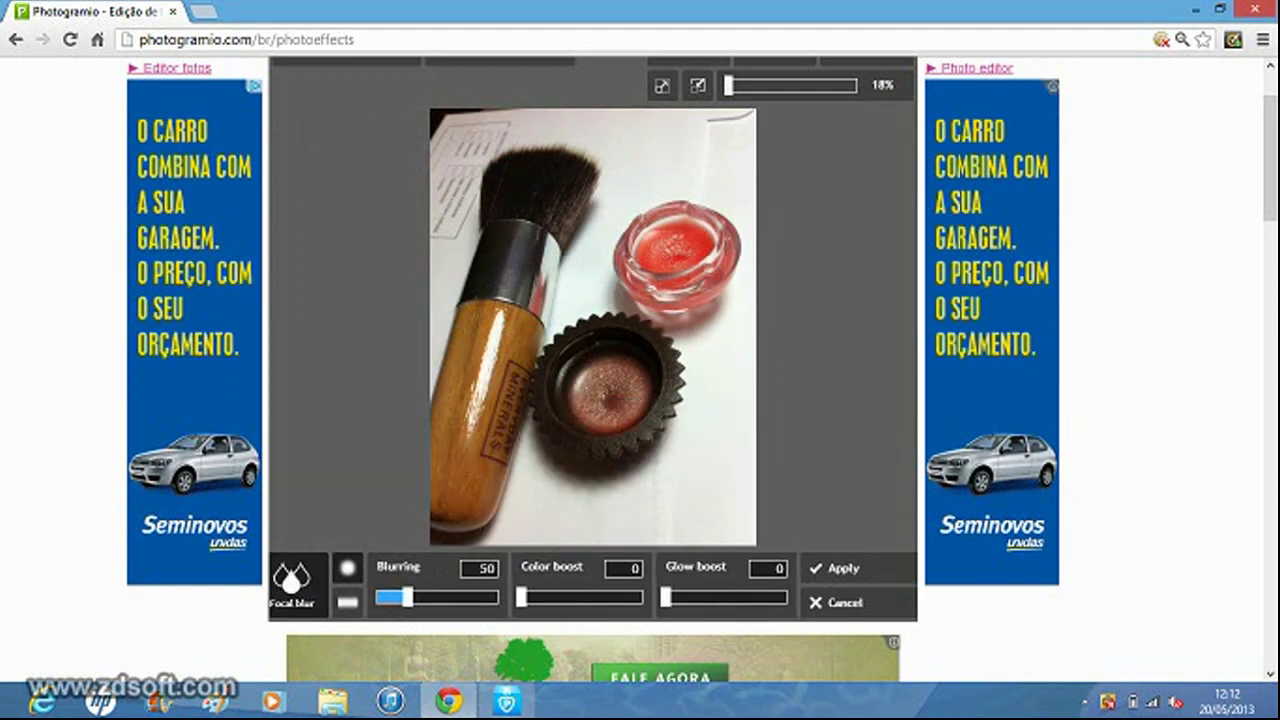
pyautogui.moveTo(593, 327); pyautogui.dragTo(609, 382)
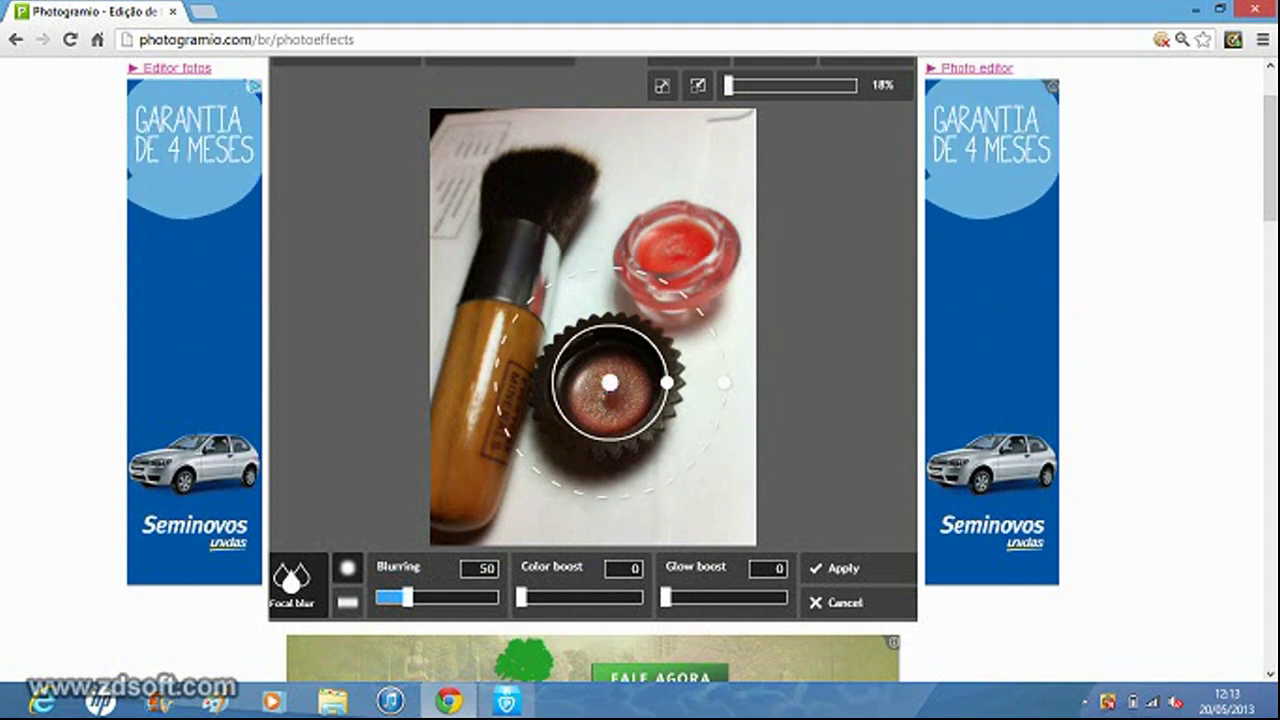
pyautogui.click(838, 568)
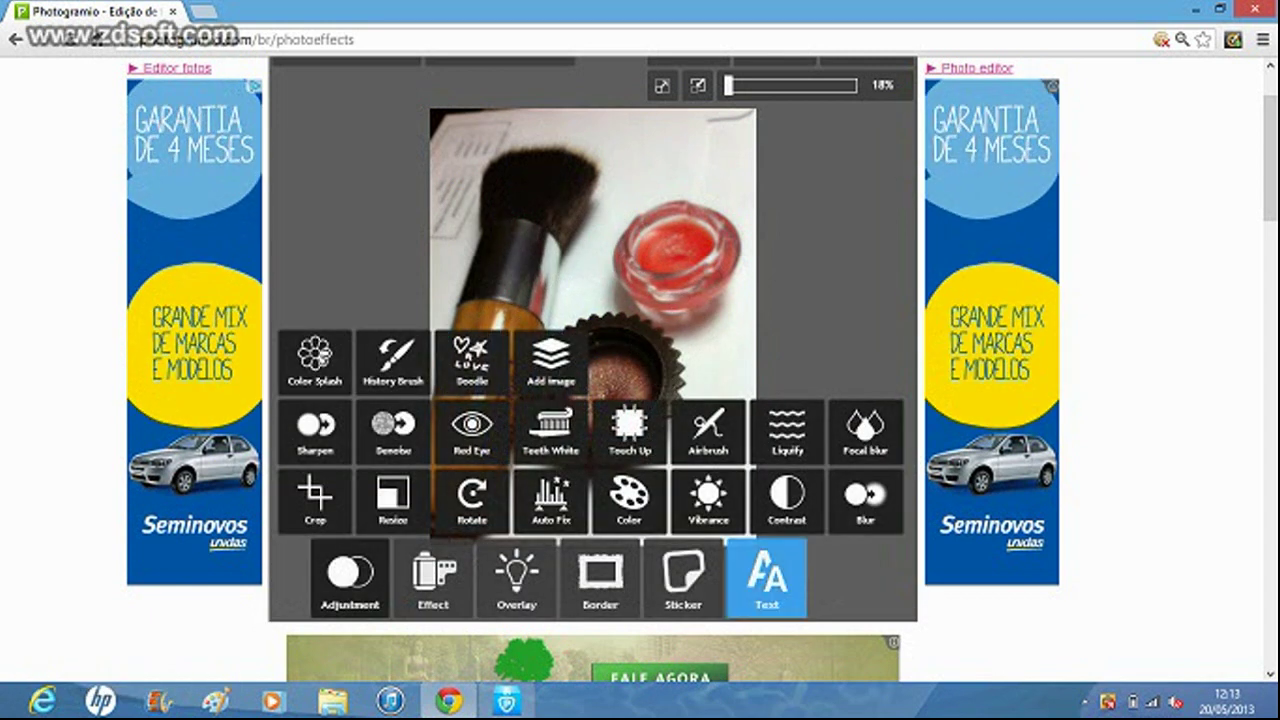
# Step: Close the adjustment choices and undo the focal blur
pyautogui.click(767, 578)
pyautogui.click(767, 578)
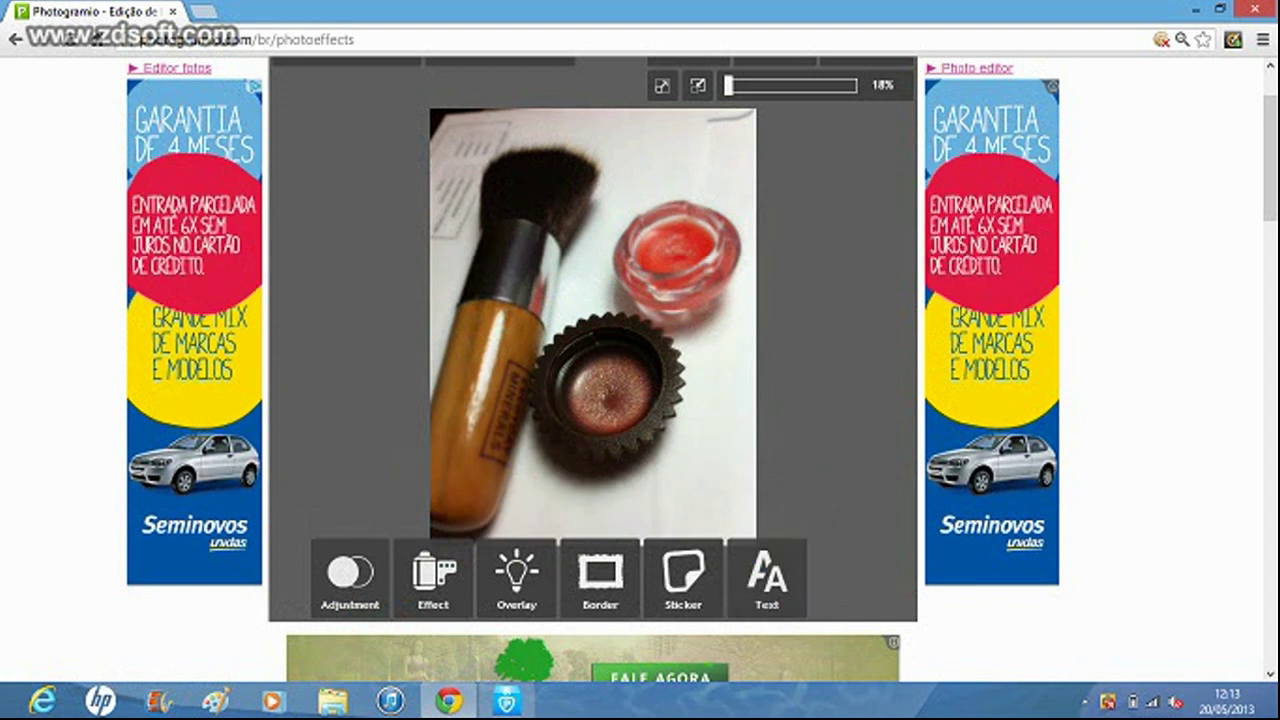
pyautogui.scroll(2, 307, 98)
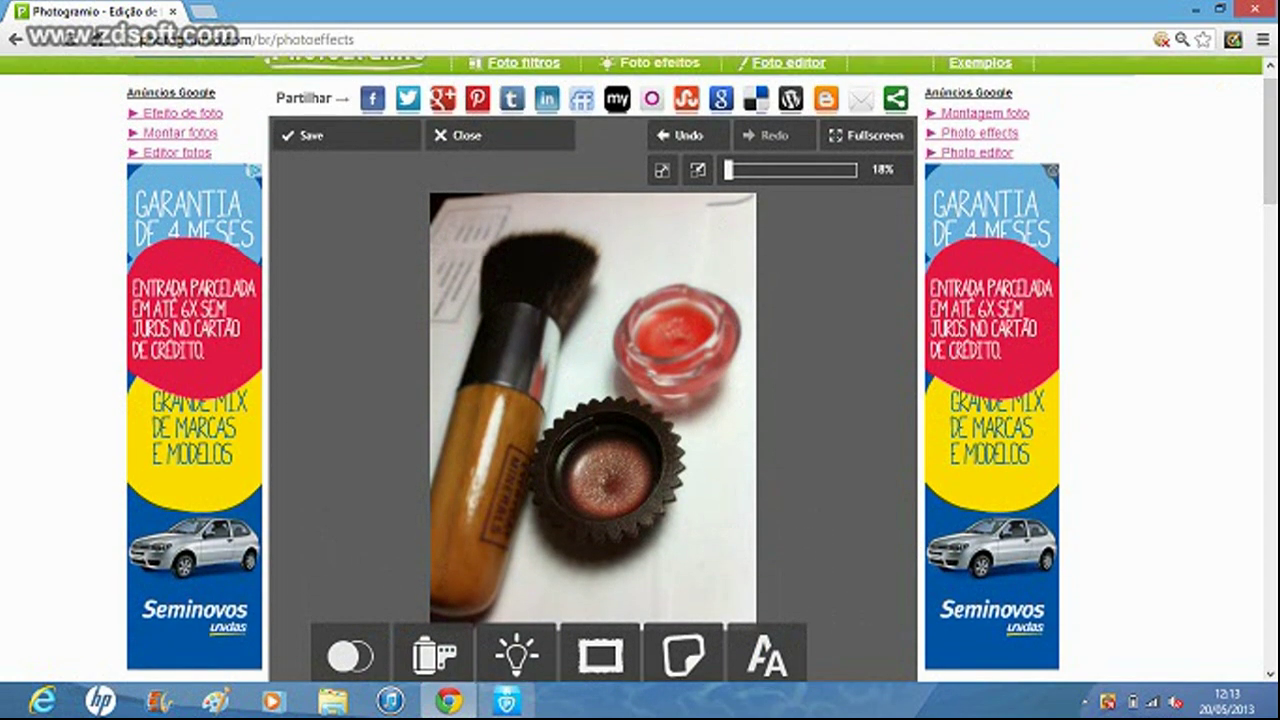
pyautogui.click(688, 135)
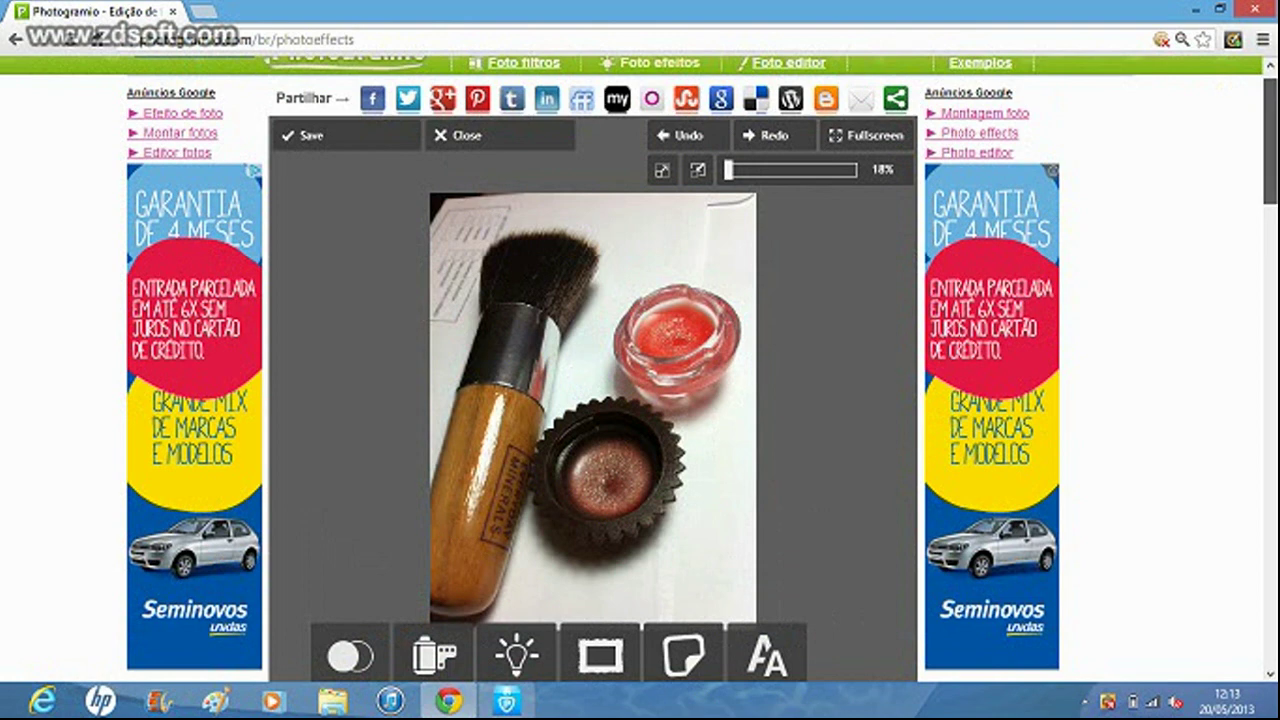
# Step: Add the picture DSC02829 from the MSC FANTASIA Dezembro 2012 folder onto the photo's lower-right corner, tilted slightly clockwise, at 100 opacity
pyautogui.scroll(-1, 307, 98)
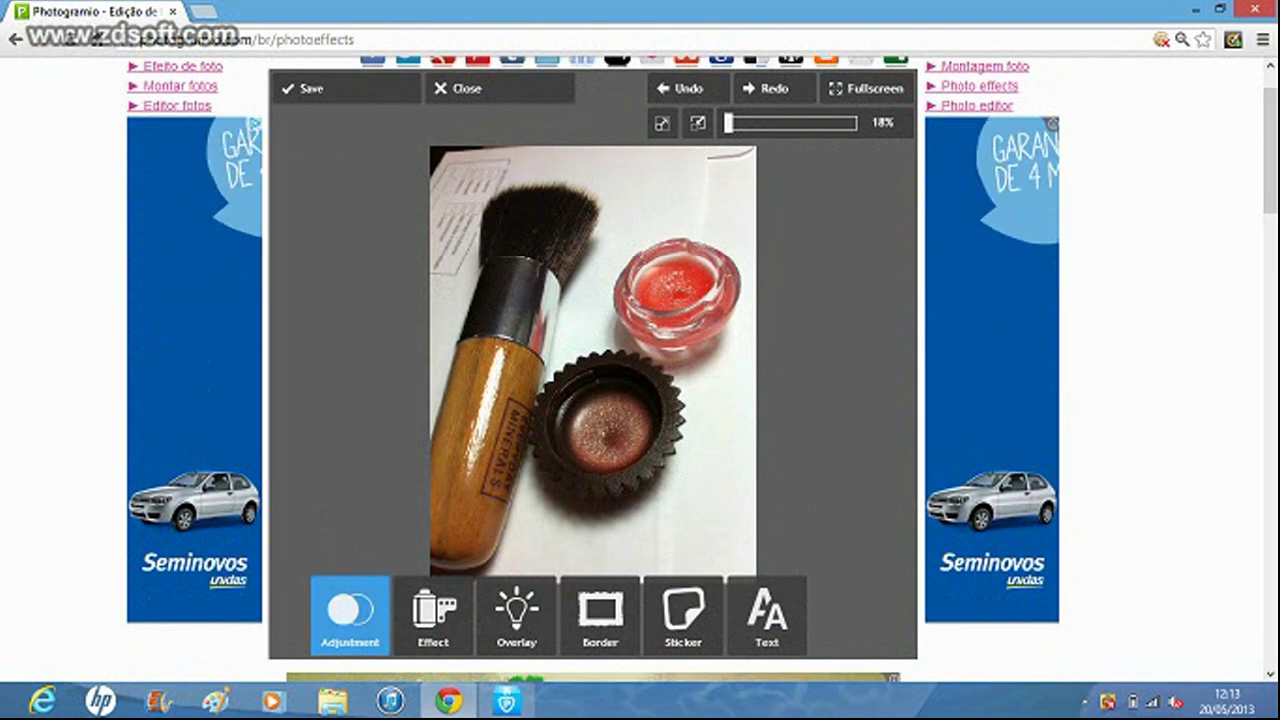
pyautogui.click(350, 612)
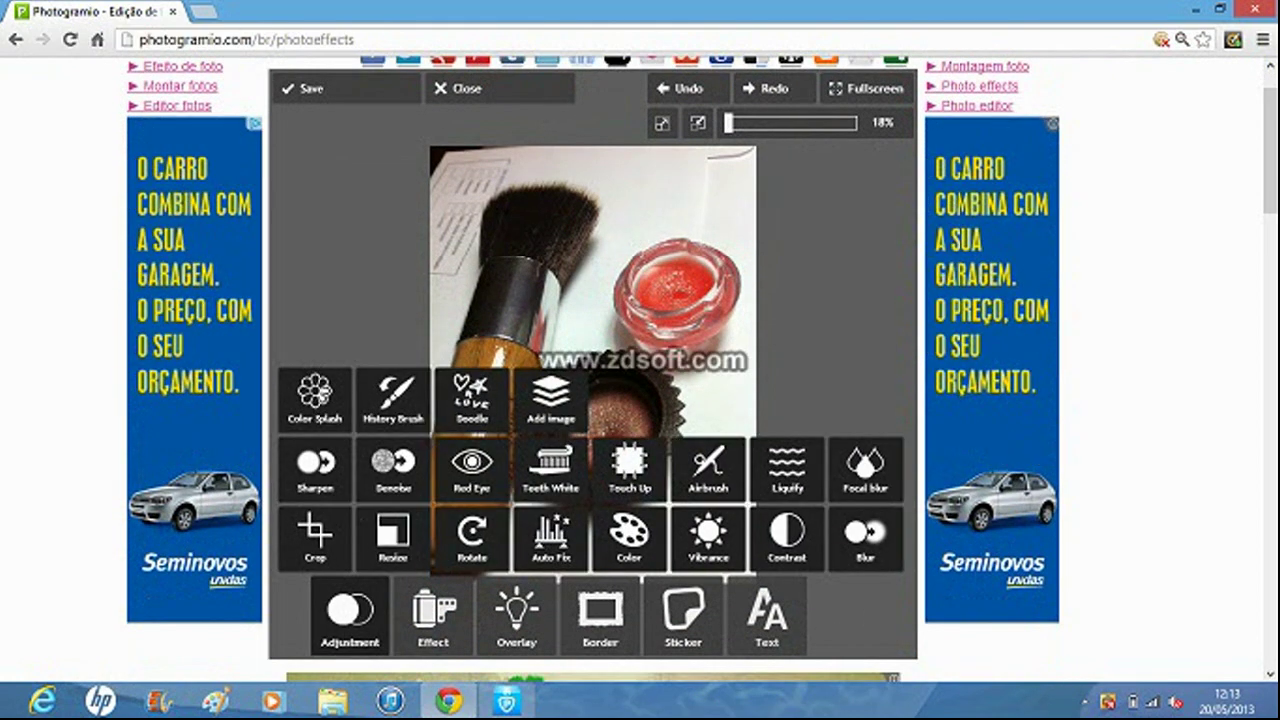
pyautogui.click(551, 398)
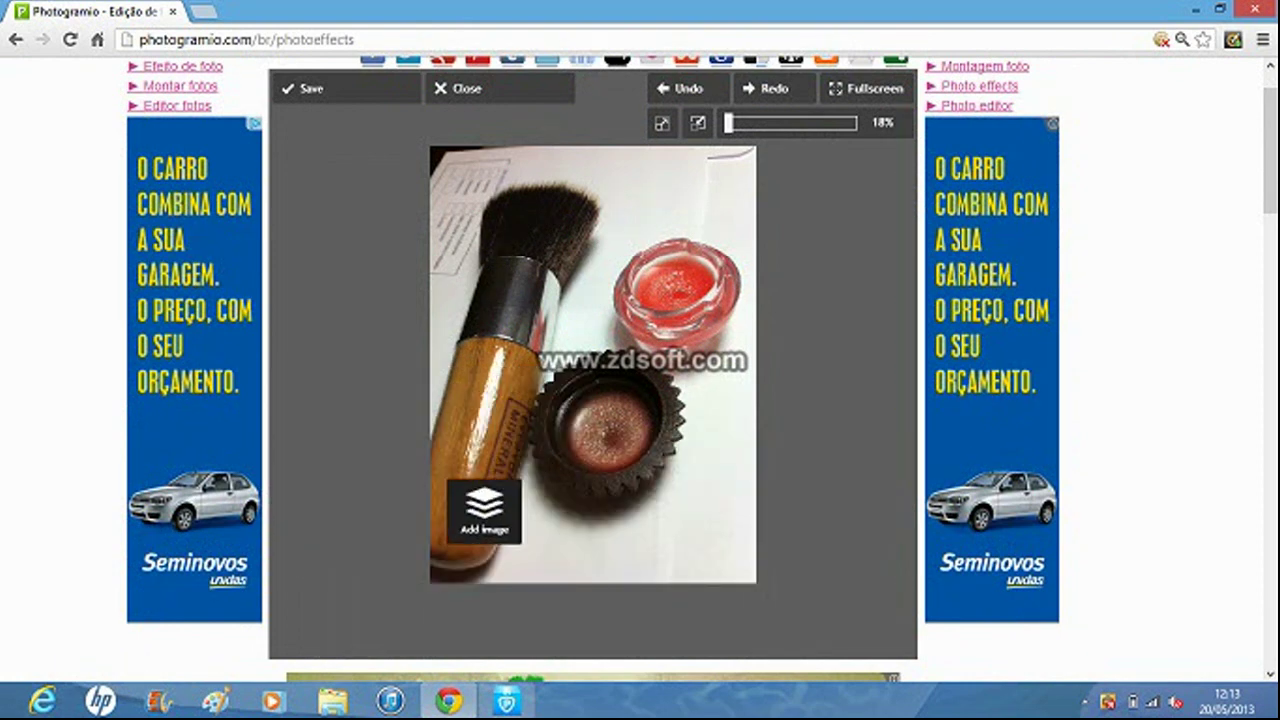
pyautogui.click(491, 620)
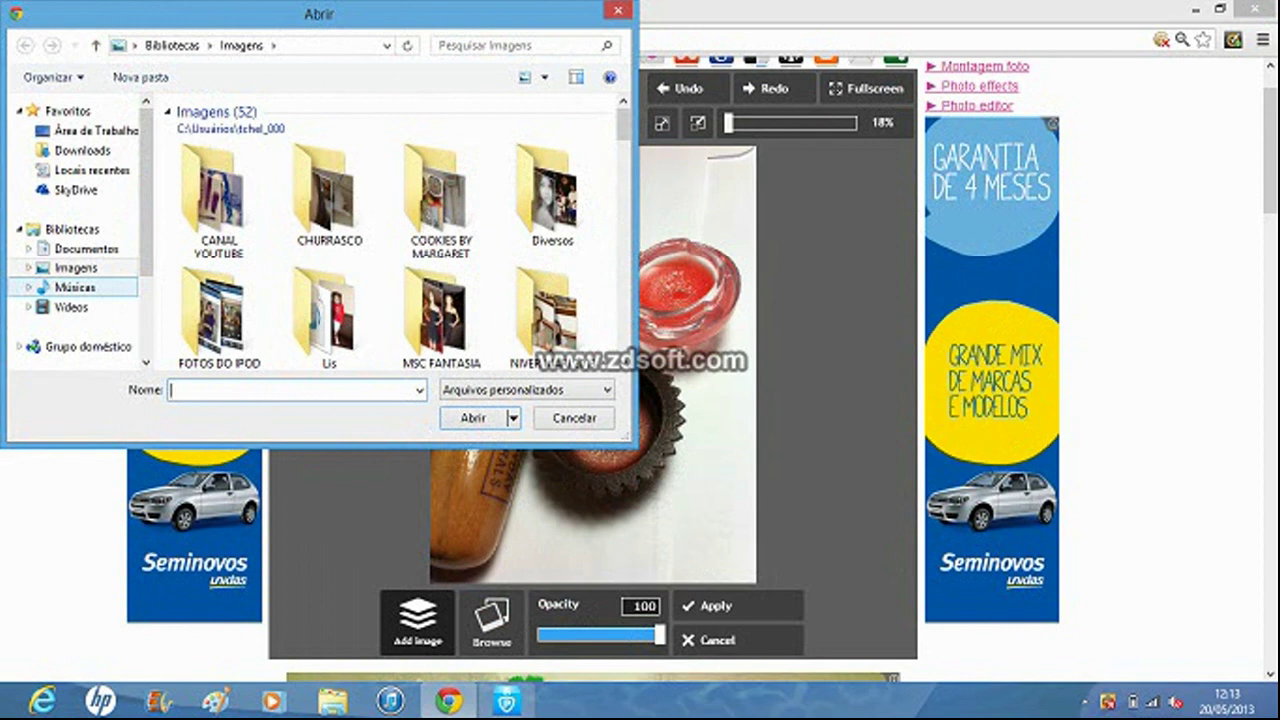
pyautogui.doubleClick(441, 315)
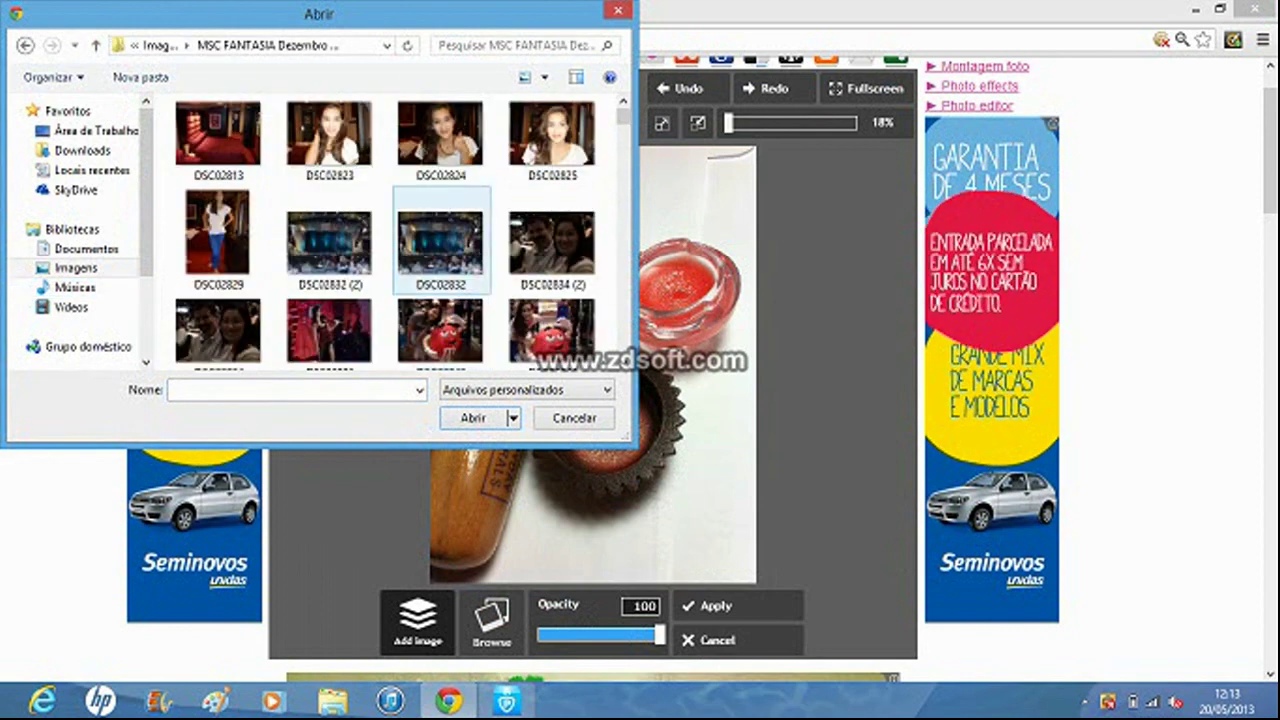
pyautogui.click(218, 235)
pyautogui.doubleClick(218, 235)
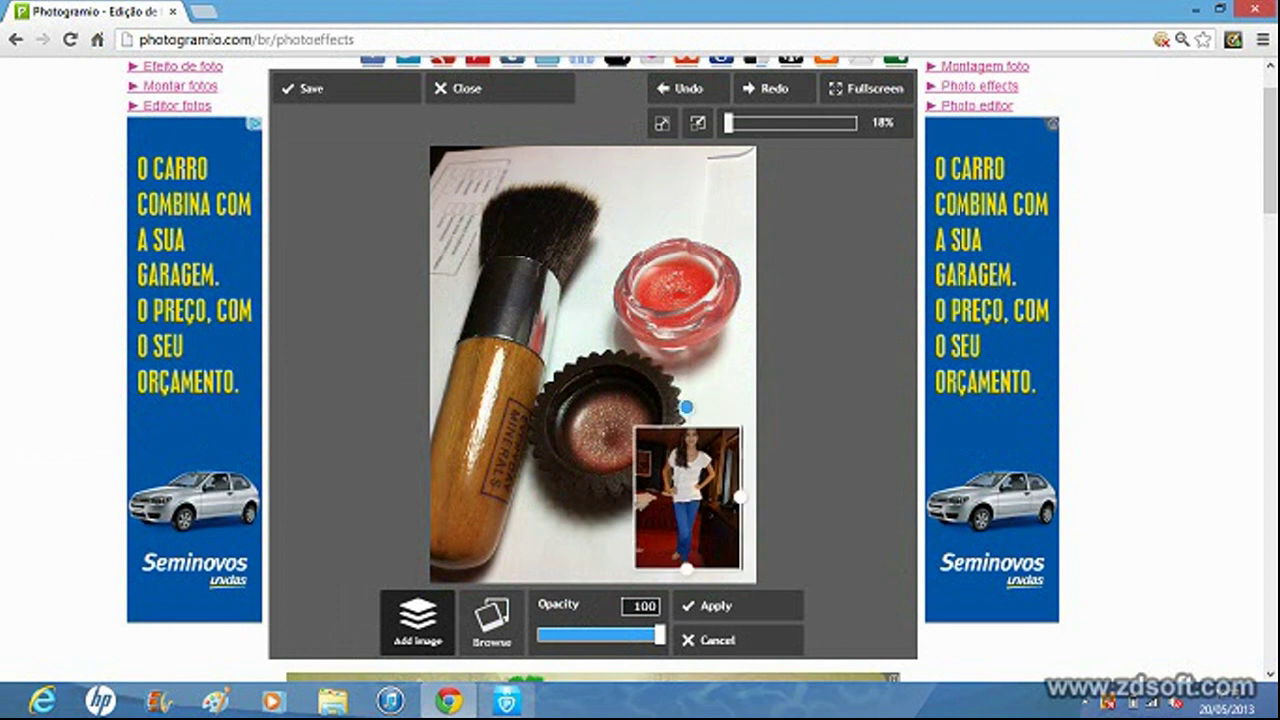
pyautogui.moveTo(686, 407); pyautogui.dragTo(707, 409)
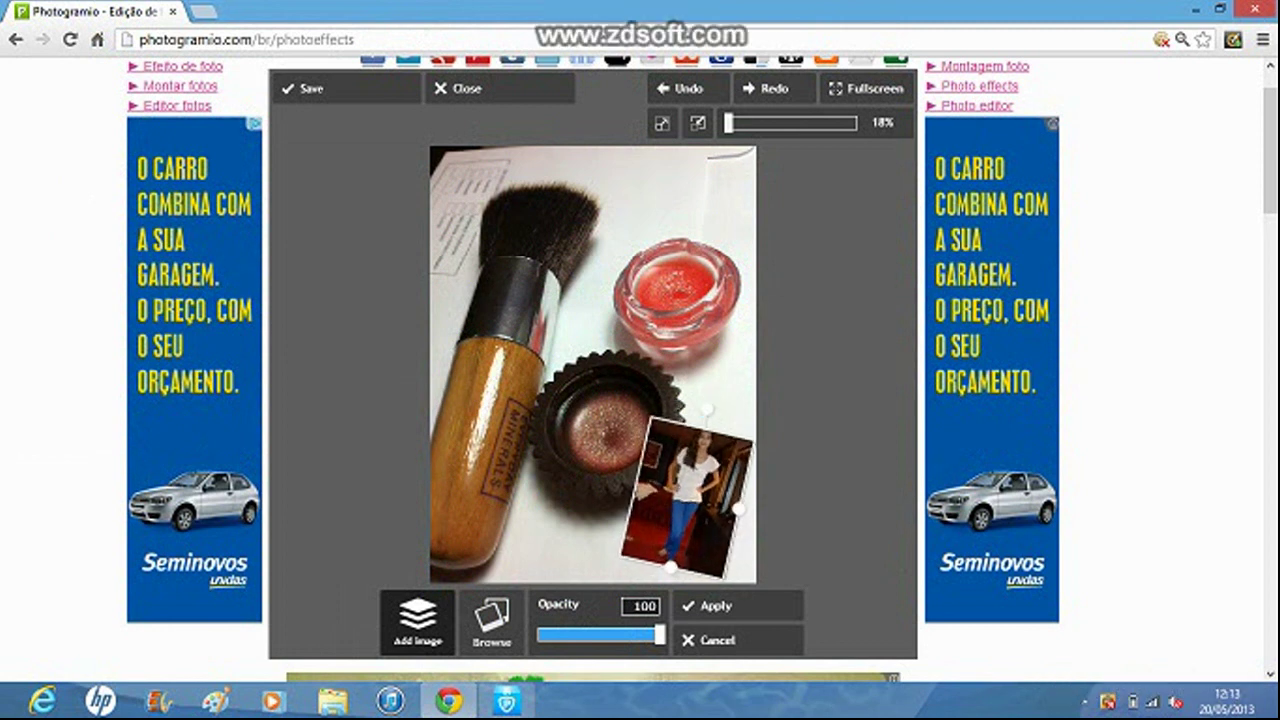
pyautogui.click(706, 607)
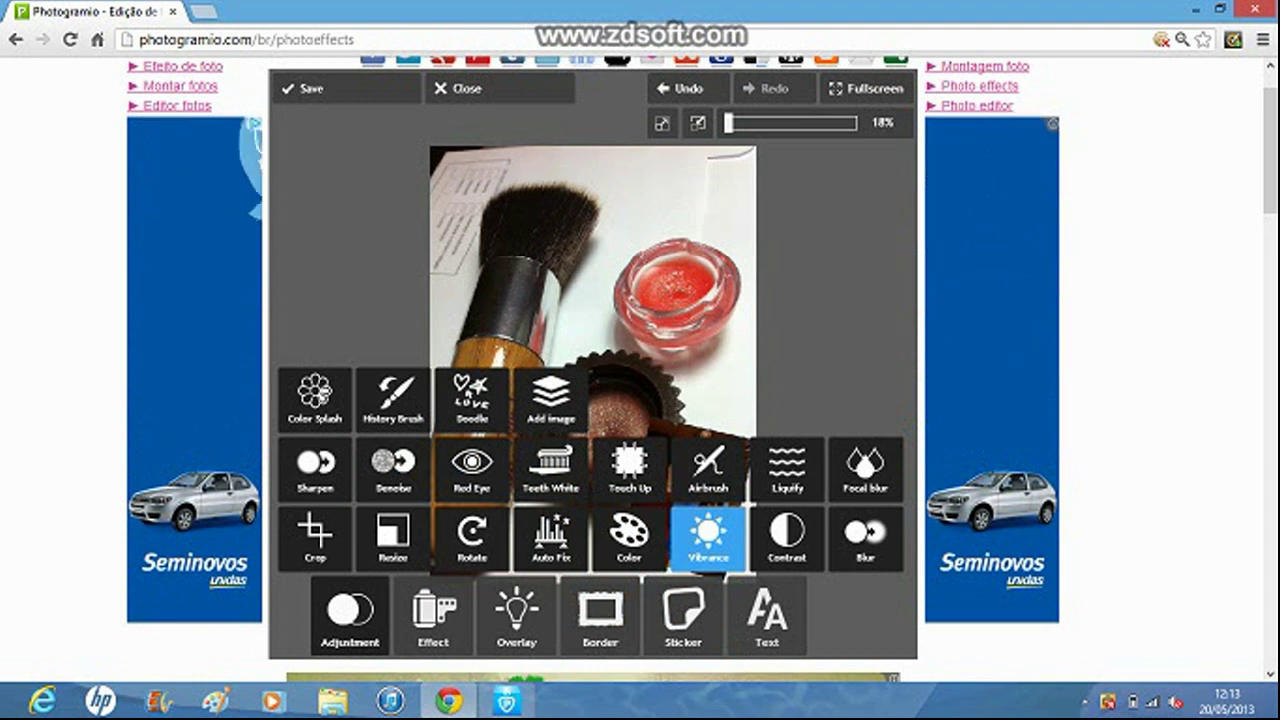
# Step: Apply Vibrance at amount 100 and a Color adjustment with saturation 18 and slightly higher lightness to the photo
pyautogui.click(708, 539)
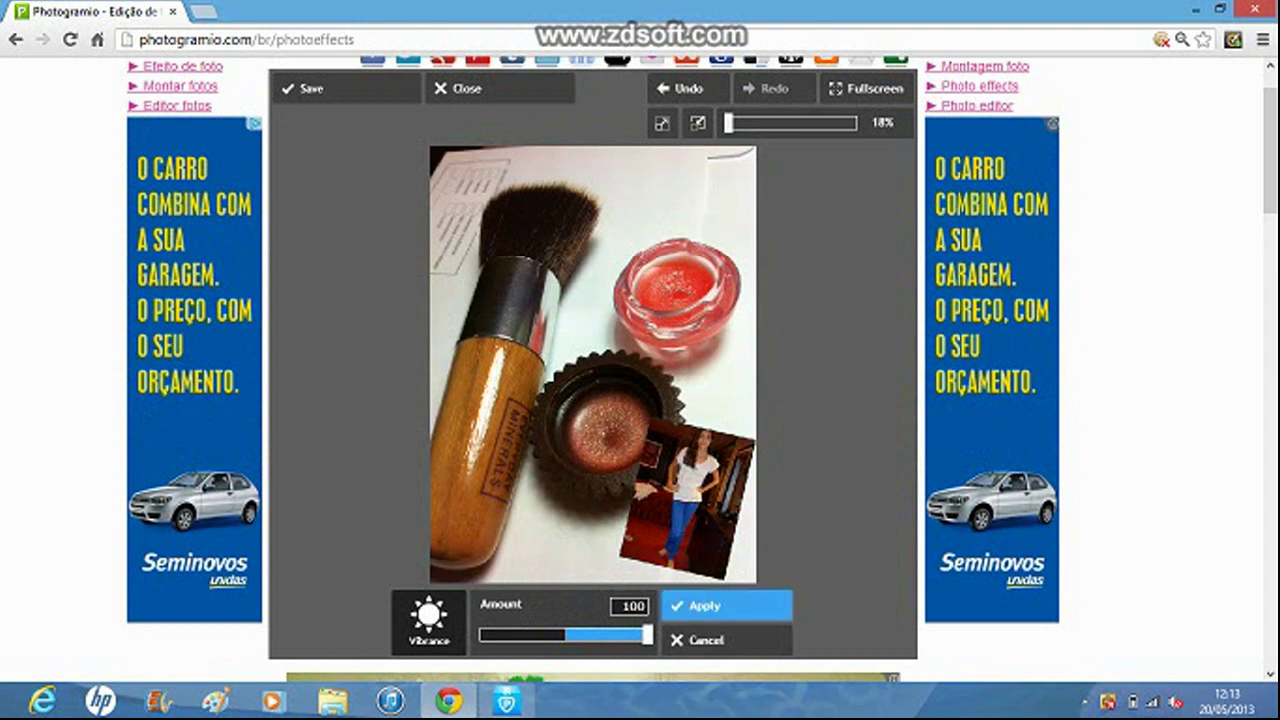
pyautogui.click(698, 606)
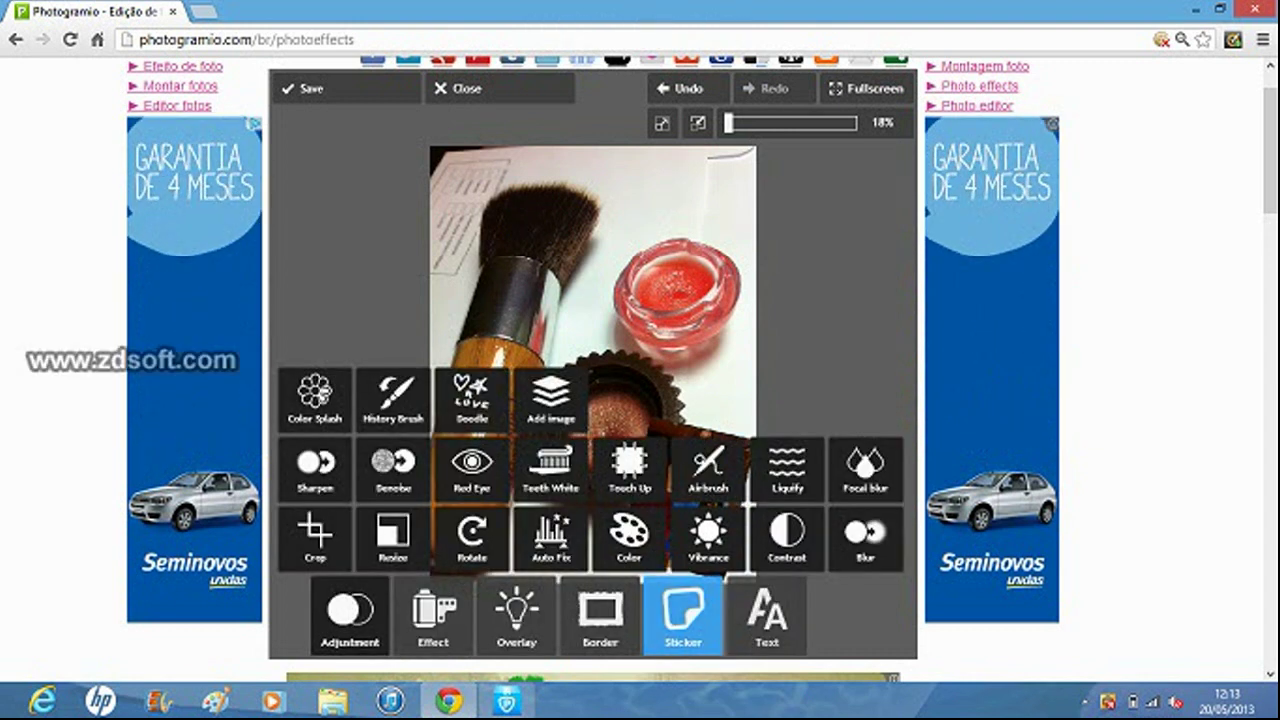
pyautogui.click(628, 538)
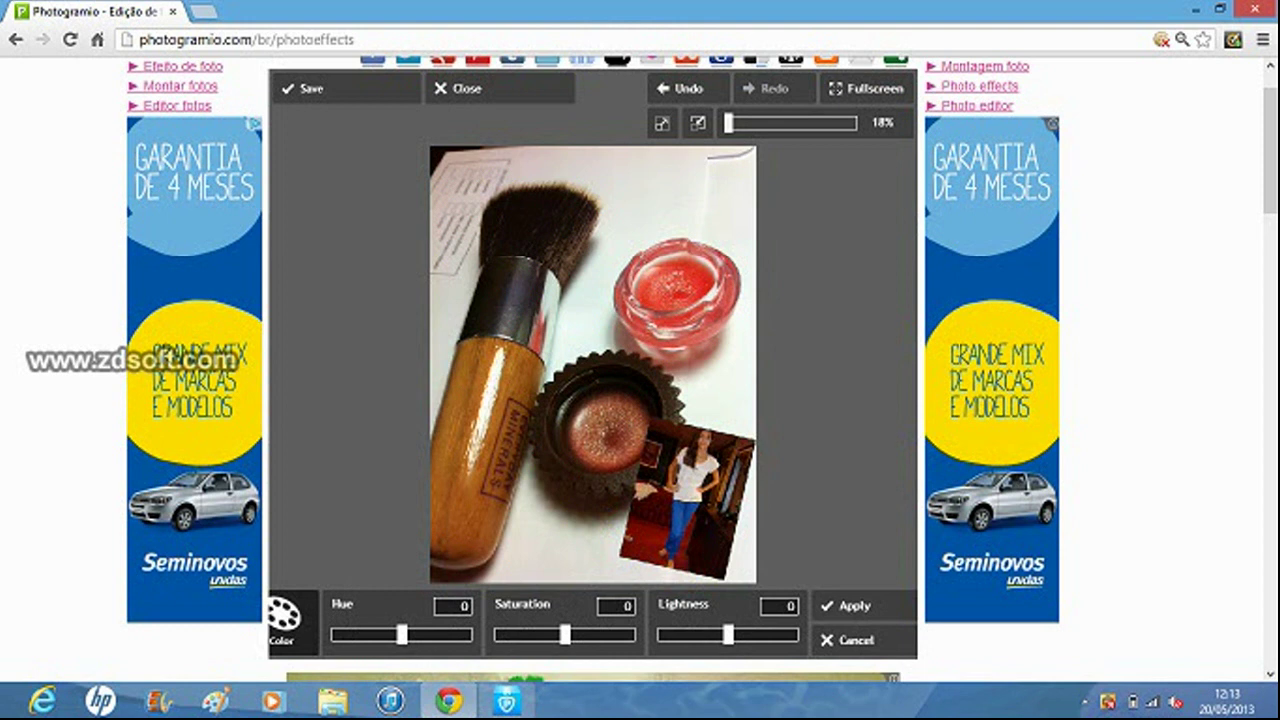
pyautogui.moveTo(565, 635); pyautogui.dragTo(577, 635)
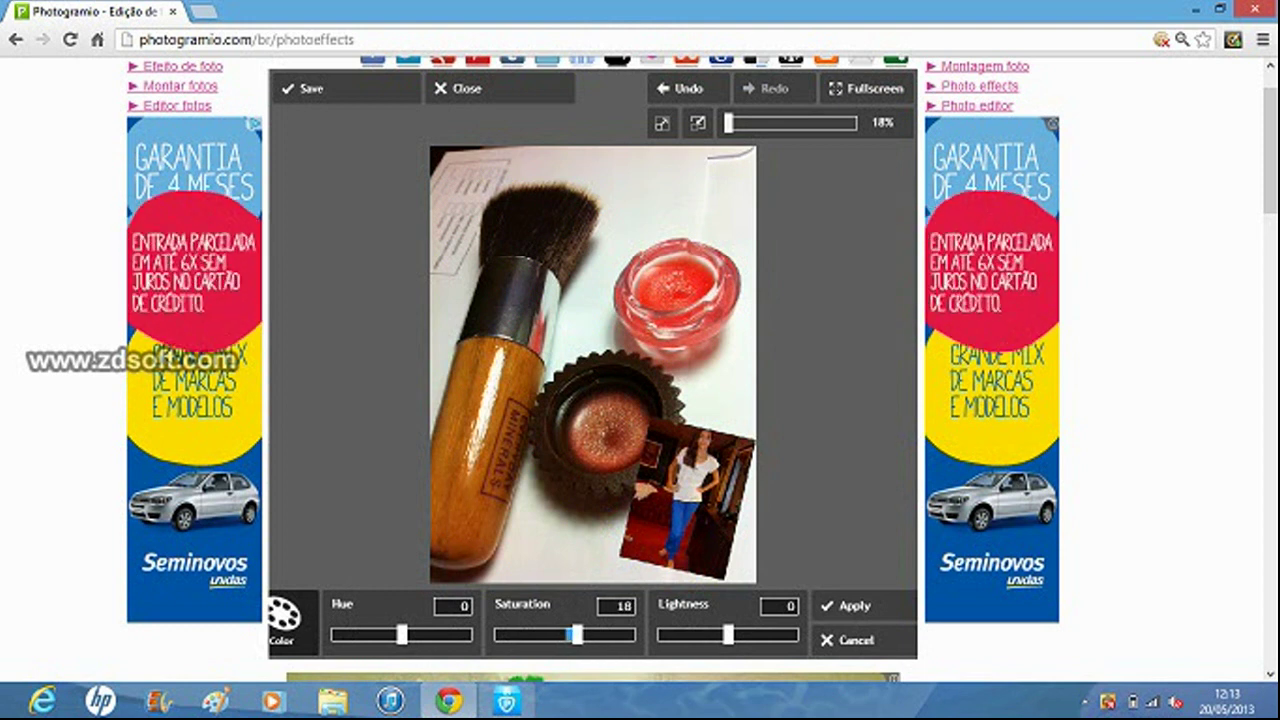
pyautogui.moveTo(728, 634); pyautogui.dragTo(730, 634)
pyautogui.click(852, 606)
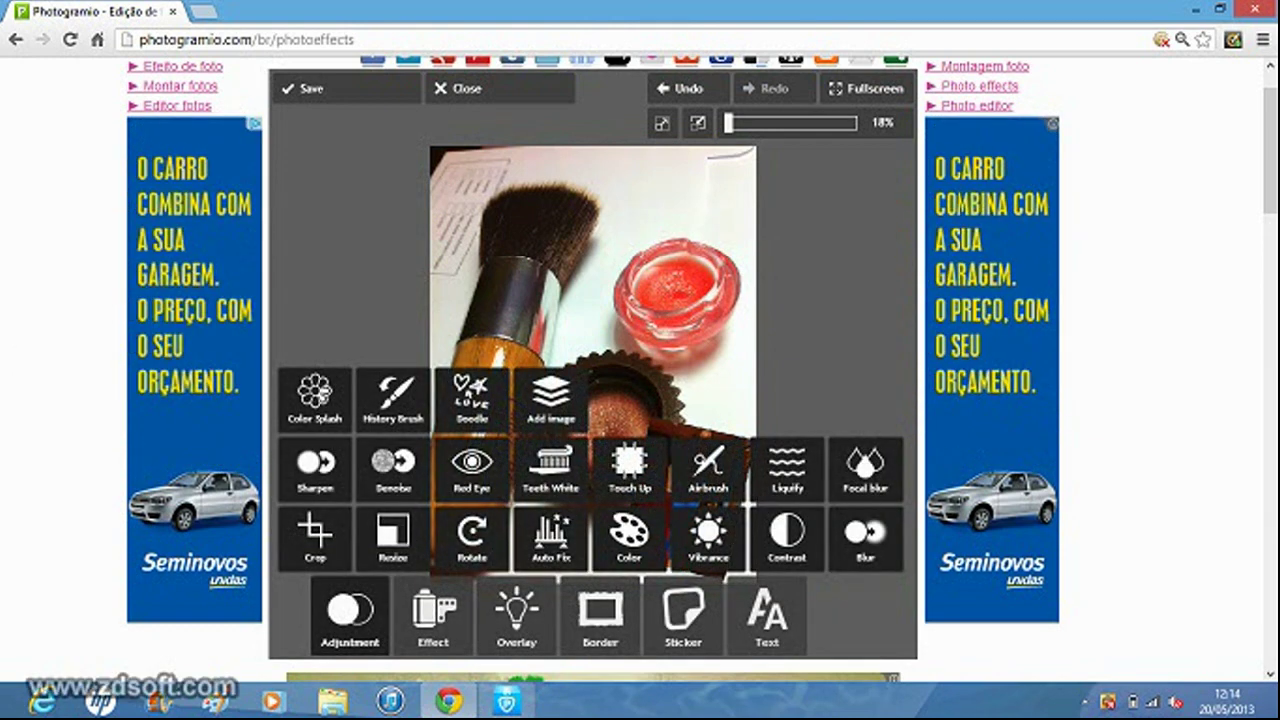
pyautogui.click(350, 616)
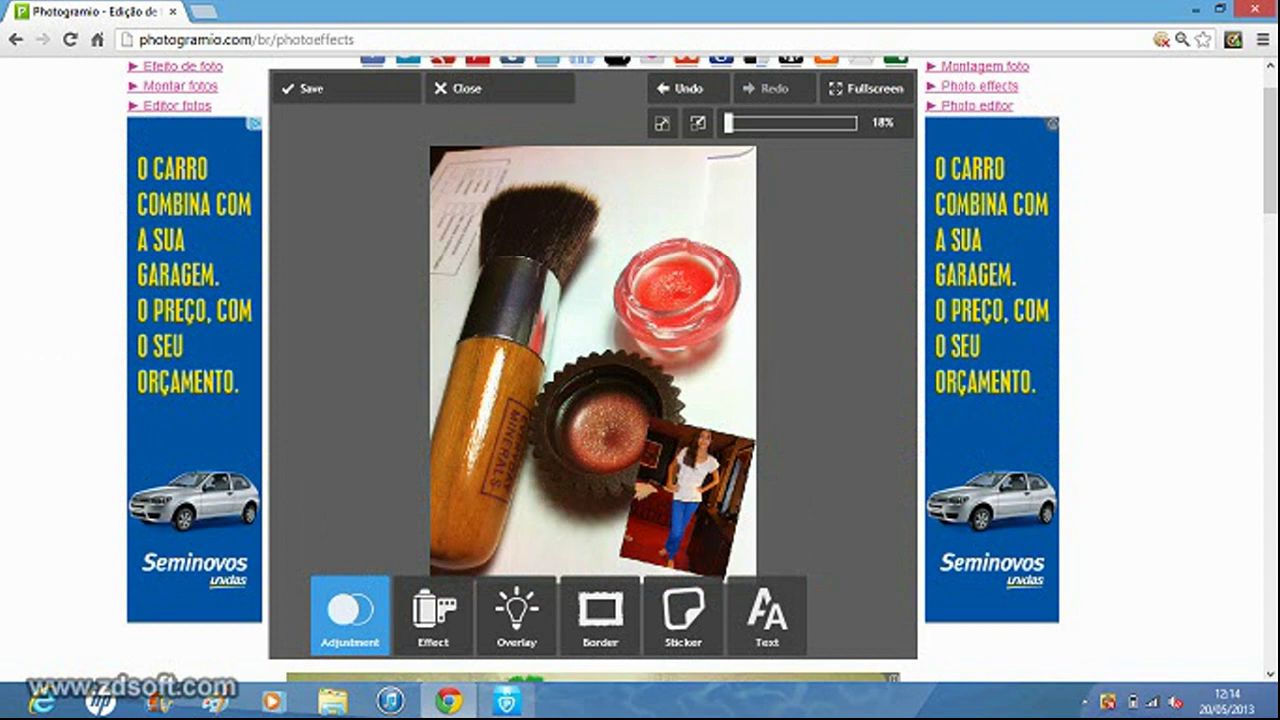
# Step: Try the Jinx effect from the Creative set on the photo at amount 100
pyautogui.click(433, 612)
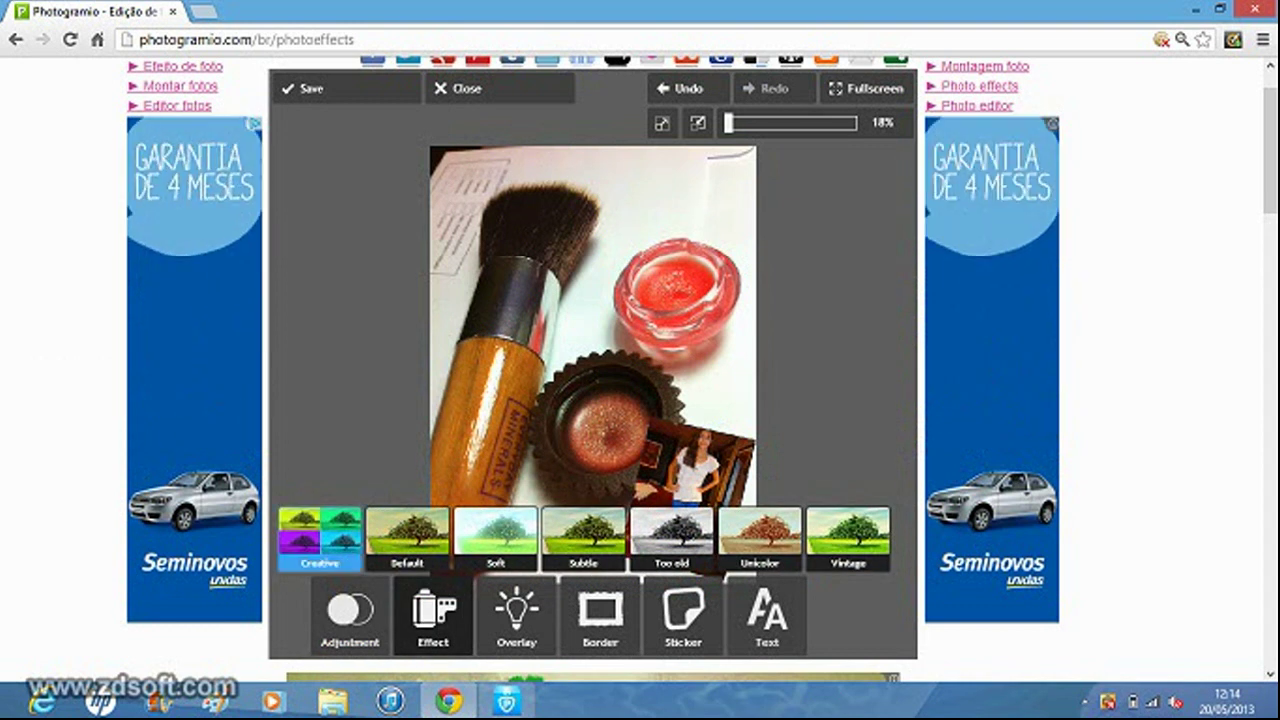
pyautogui.click(320, 538)
pyautogui.click(813, 530)
pyautogui.moveTo(608, 530); pyautogui.dragTo(463, 530)
pyautogui.moveTo(814, 530); pyautogui.dragTo(595, 530)
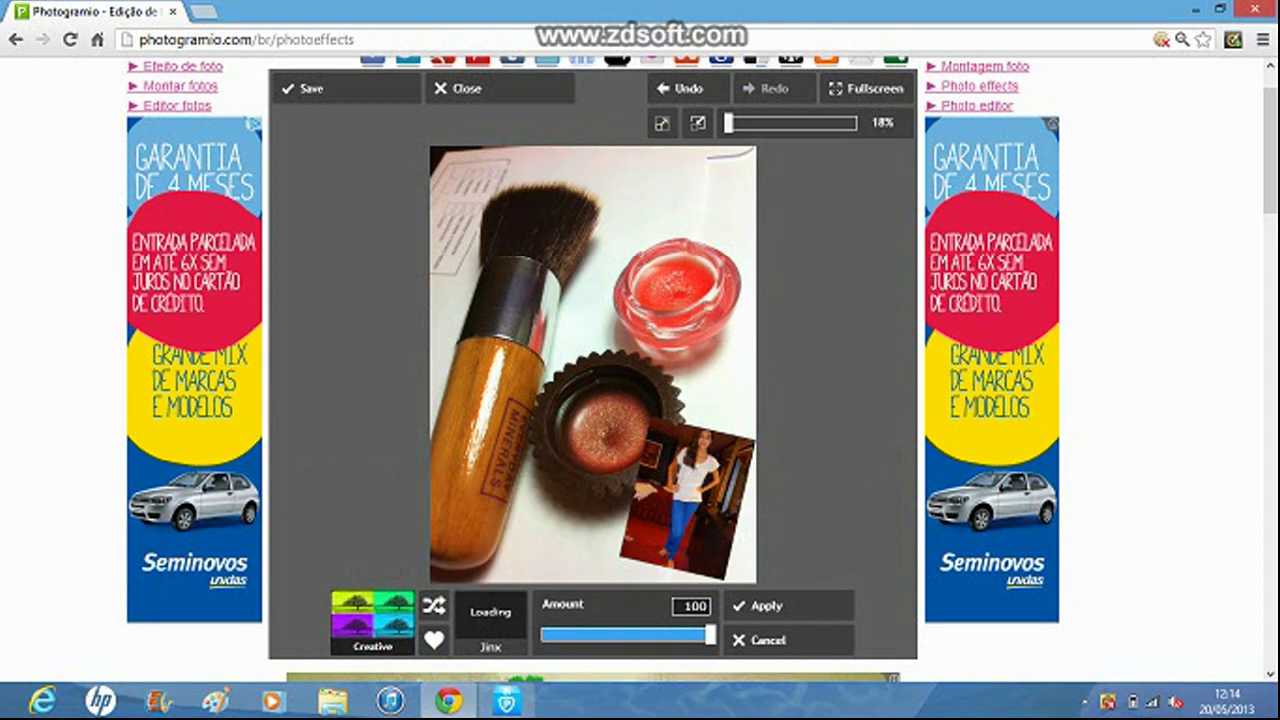
# Step: Switch the previewed Creative effect to Grayson
pyautogui.click(491, 616)
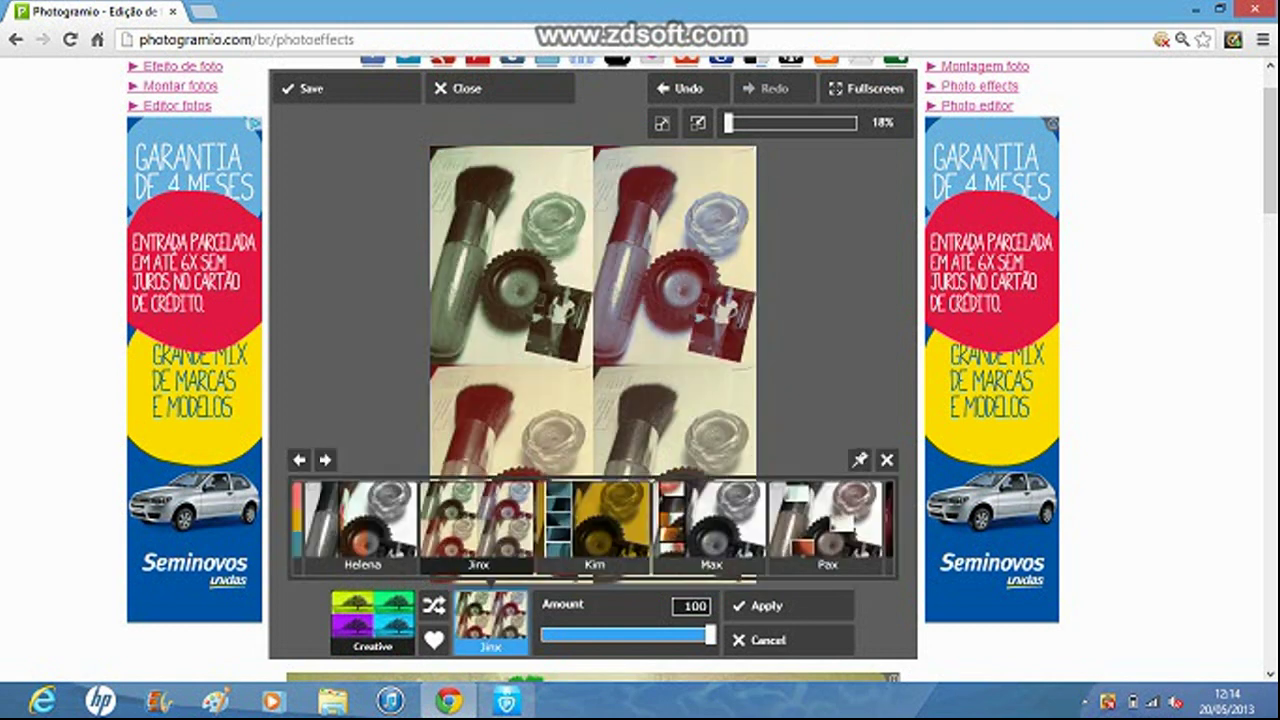
pyautogui.click(385, 530)
pyautogui.moveTo(411, 530); pyautogui.dragTo(612, 530)
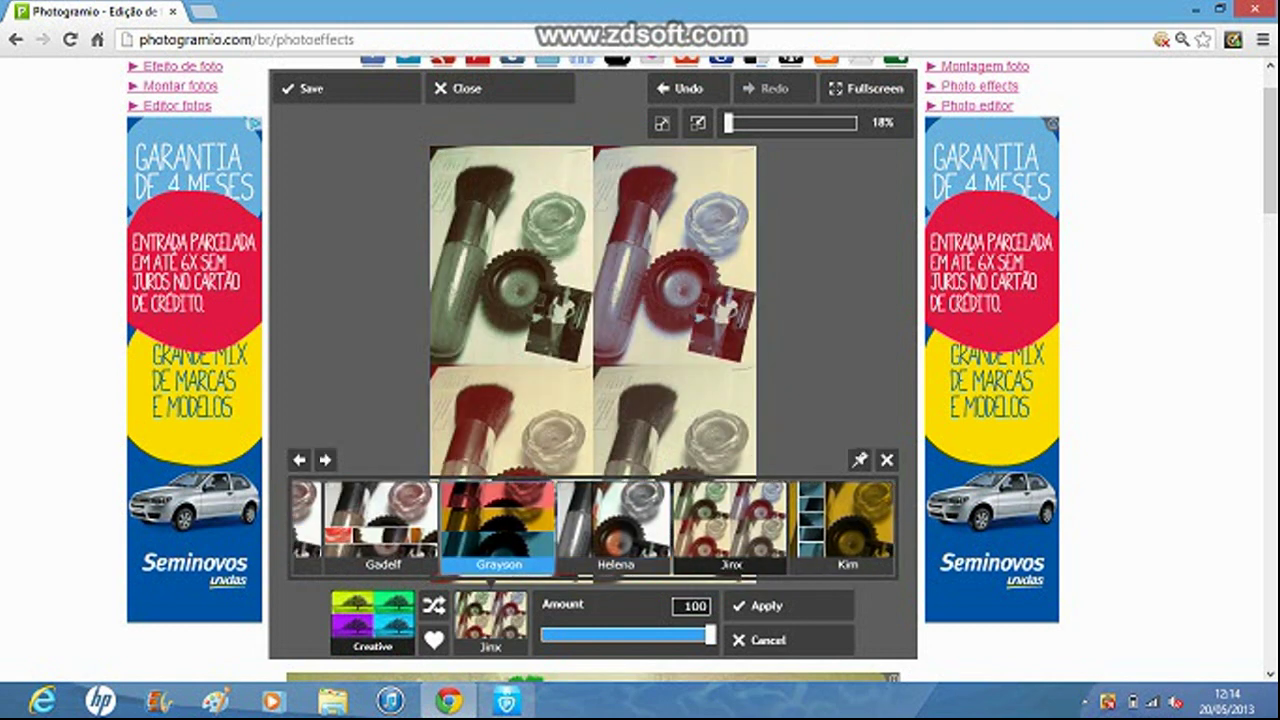
pyautogui.click(499, 530)
# Step: Try the Creative effect Fei, switch back to Grayson, and discard the effect
pyautogui.click(491, 616)
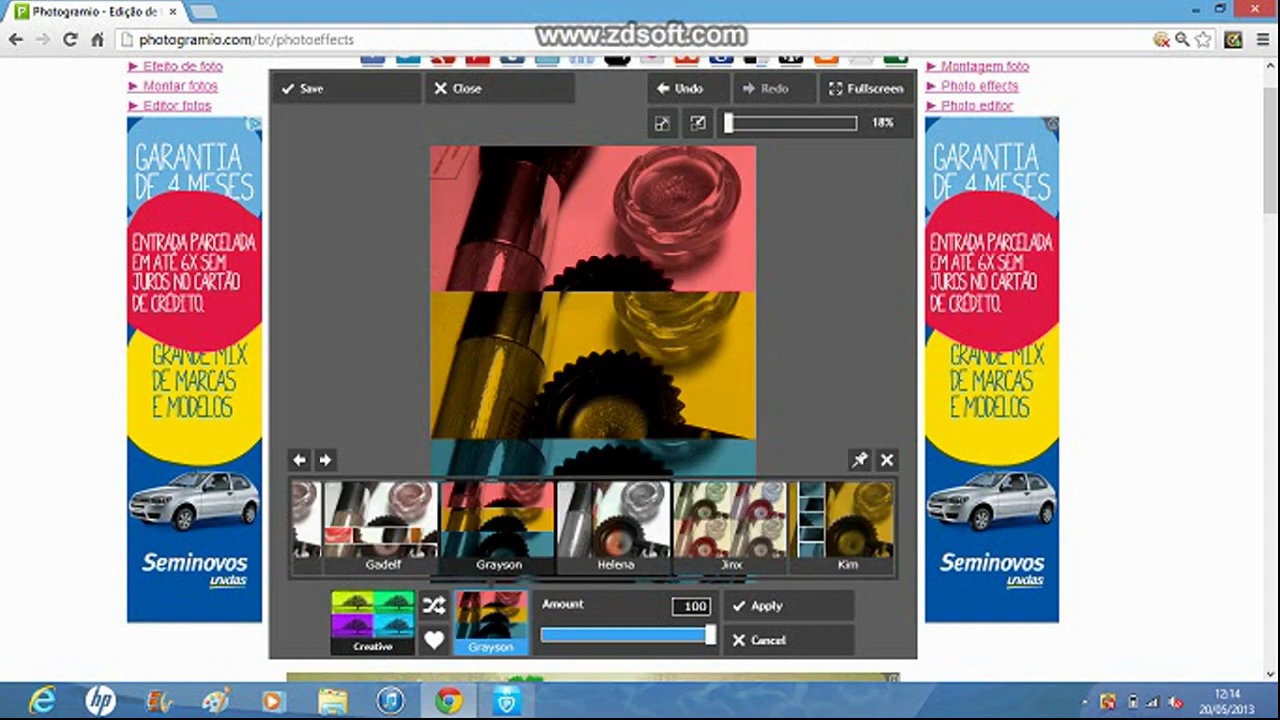
pyautogui.click(385, 530)
pyautogui.moveTo(499, 530); pyautogui.dragTo(653, 530)
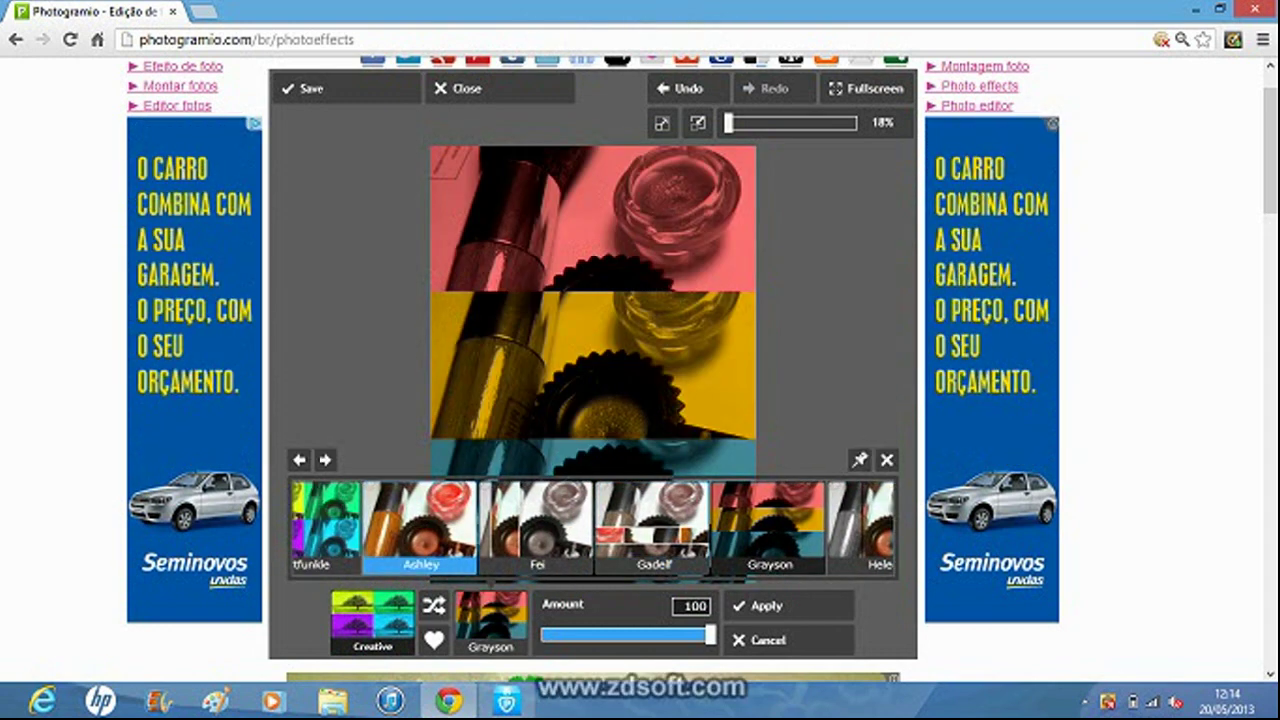
pyautogui.click(537, 530)
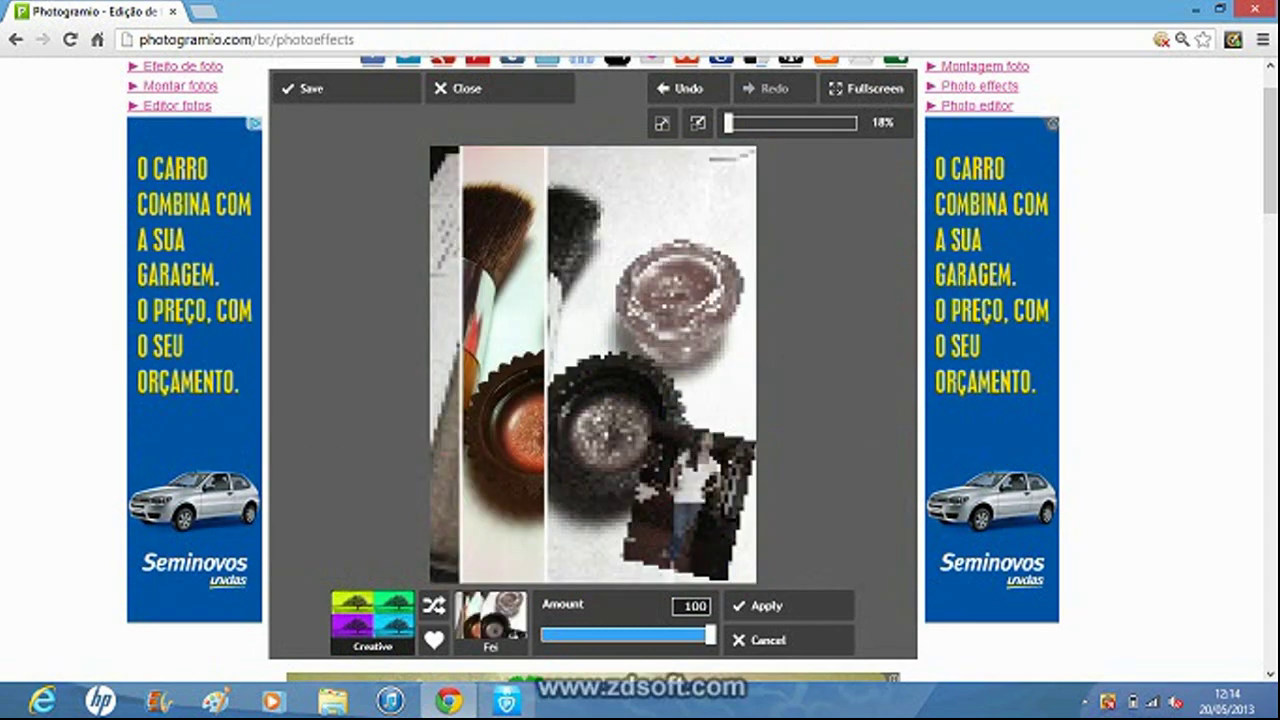
pyautogui.click(490, 620)
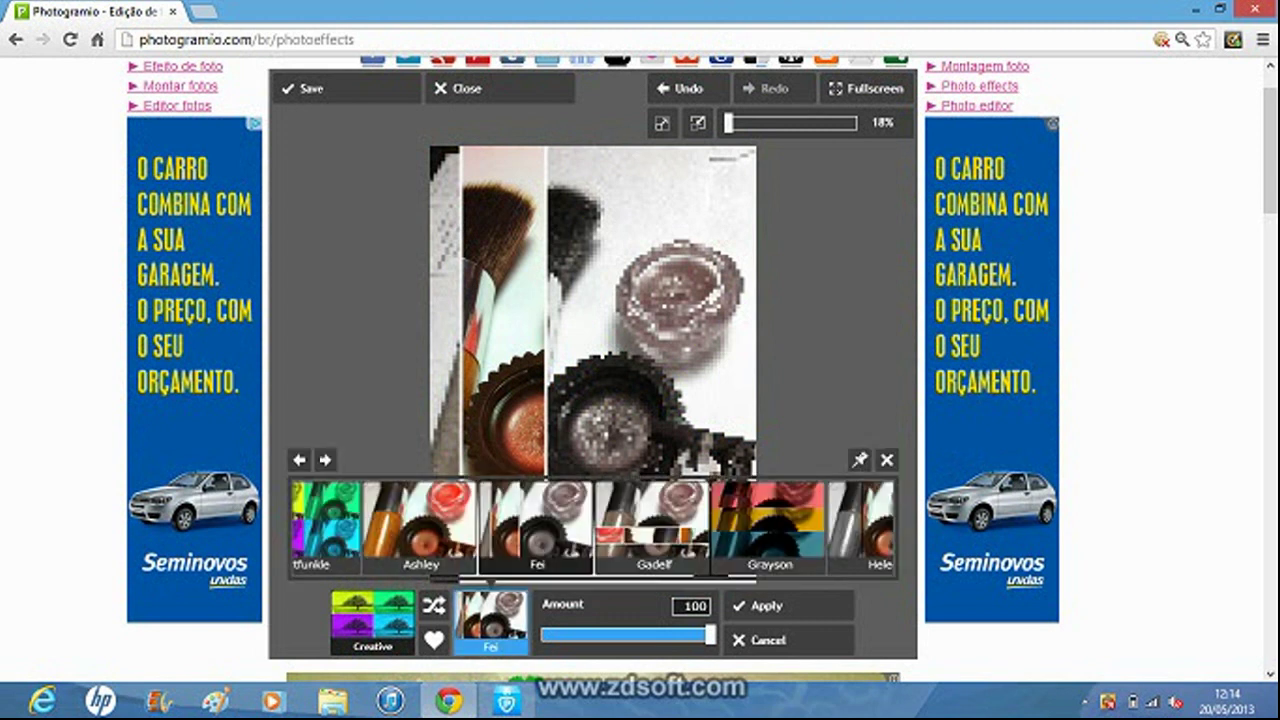
pyautogui.click(769, 529)
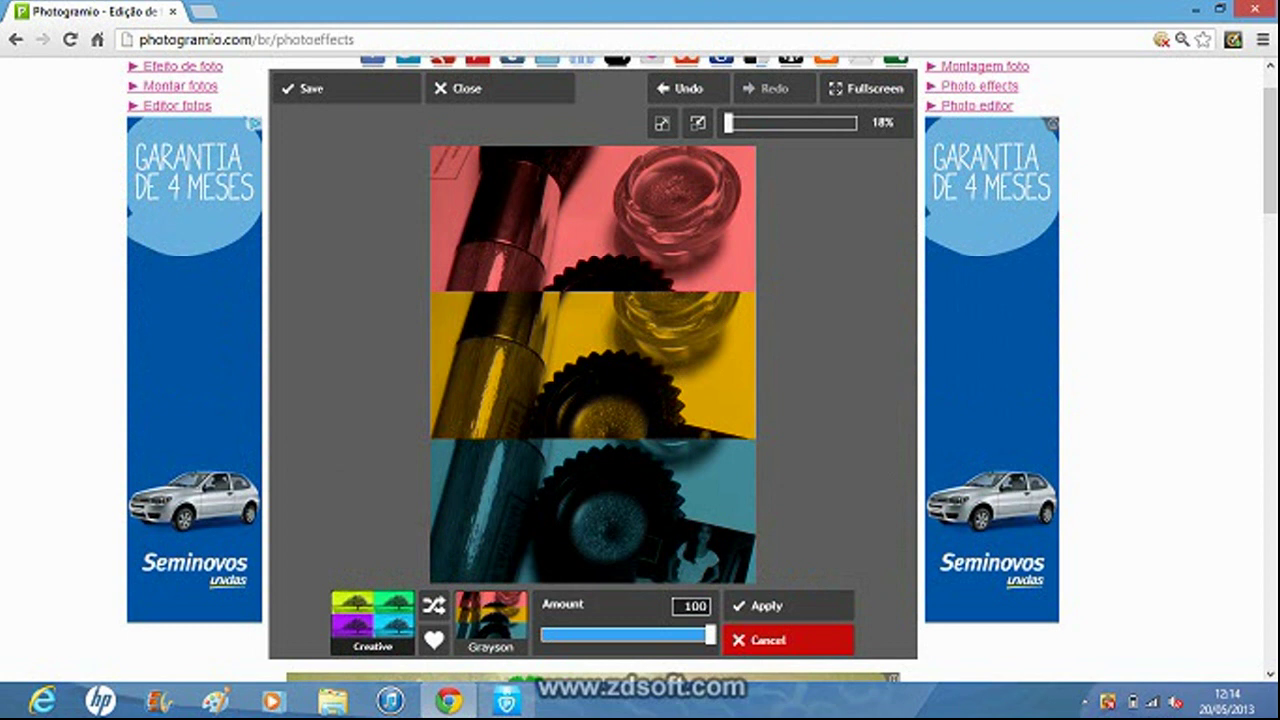
pyautogui.click(788, 640)
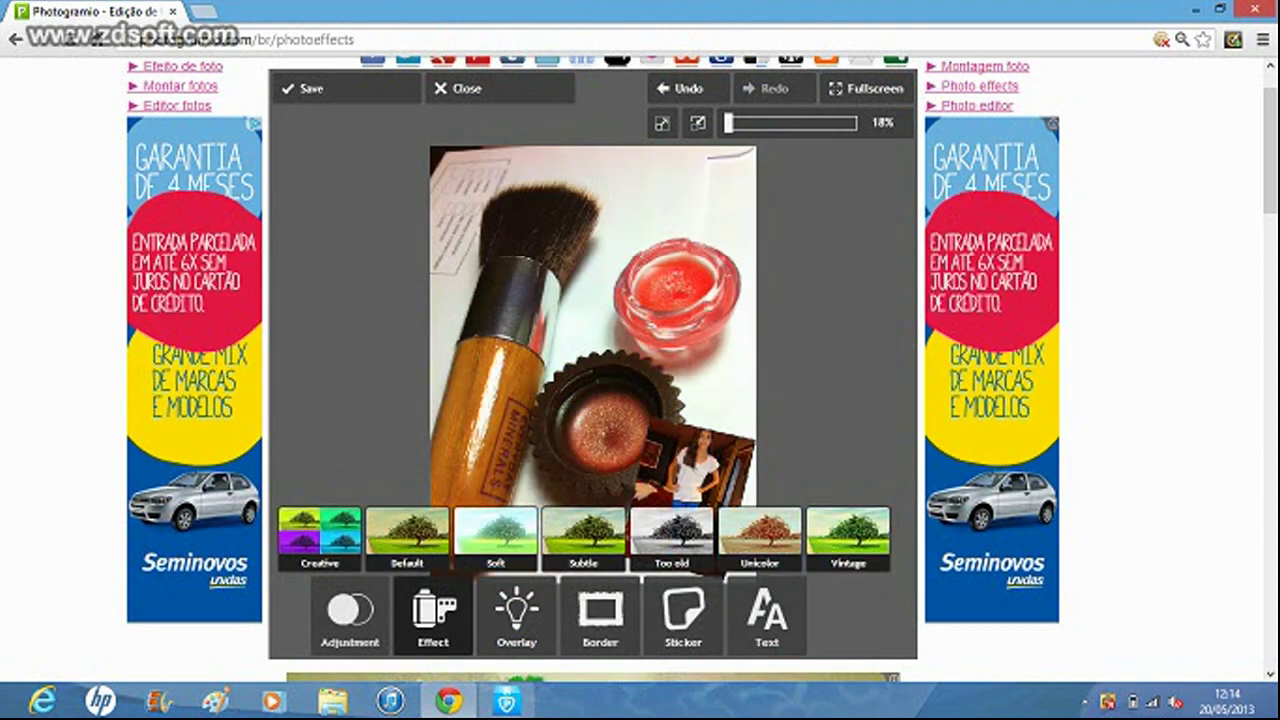
# Step: Try the Amber effect from the Default set, lower its amount to 26, and discard it
pyautogui.click(407, 538)
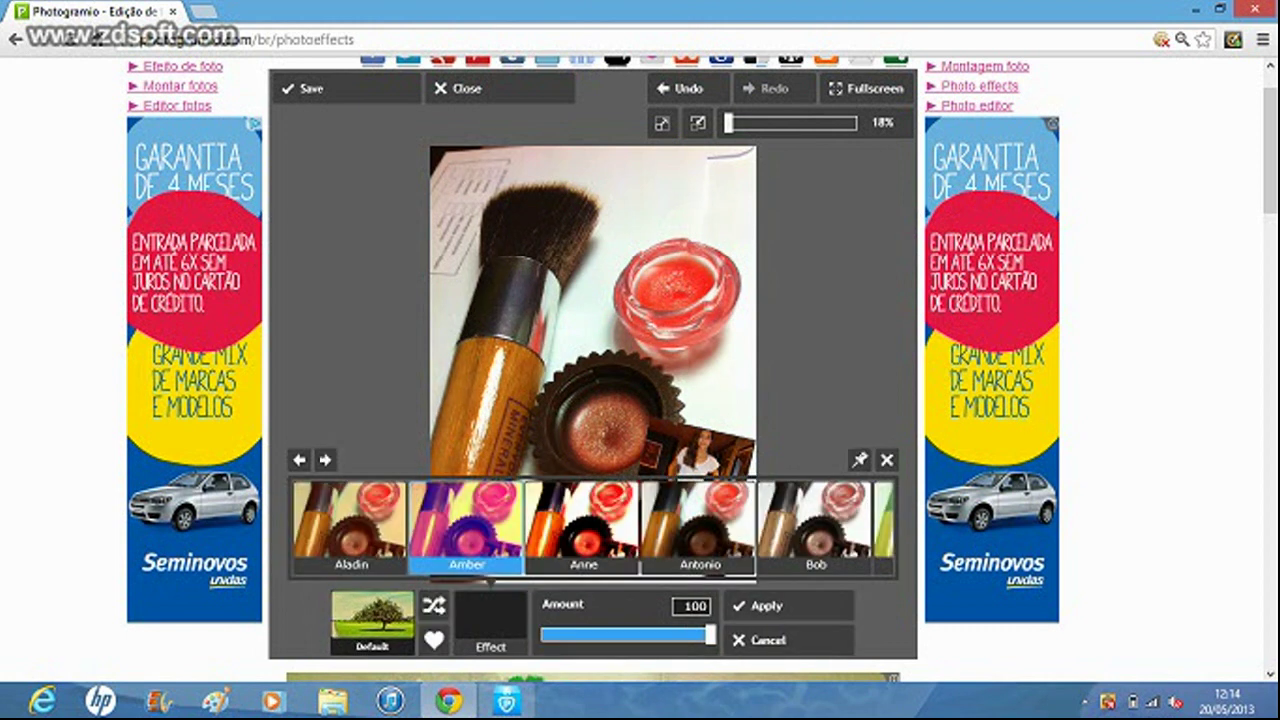
pyautogui.click(467, 527)
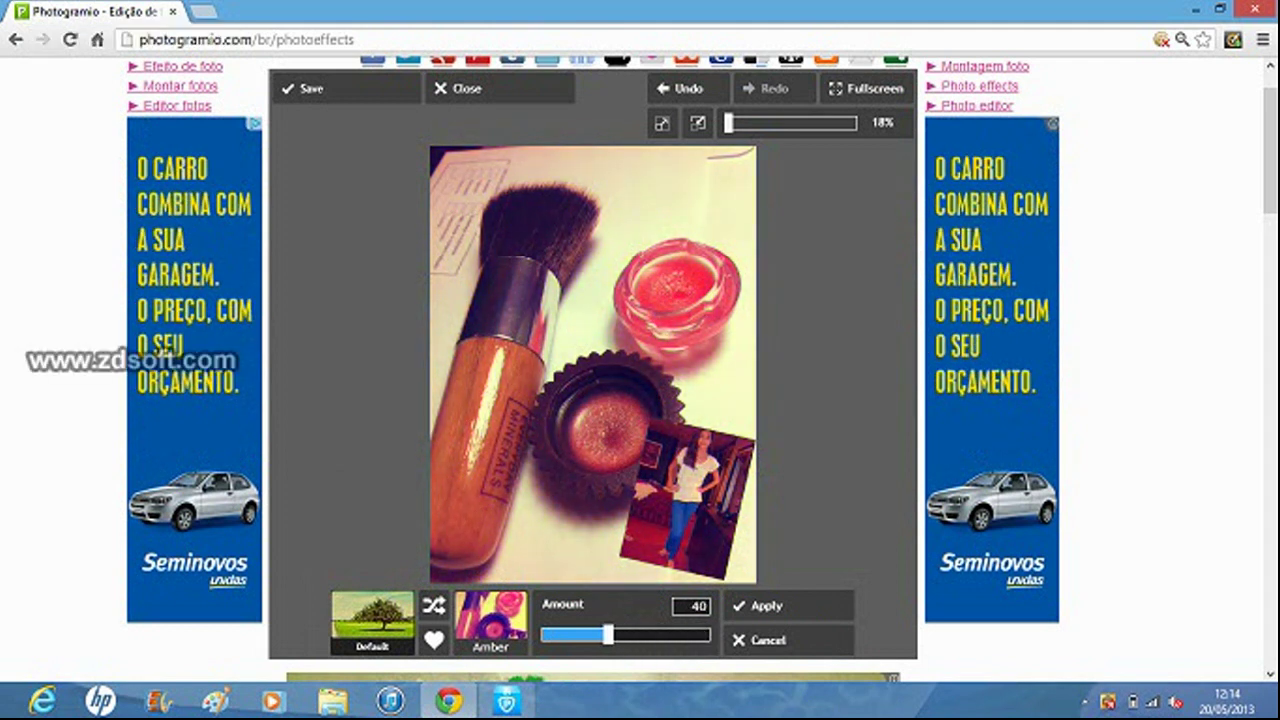
pyautogui.moveTo(620, 635); pyautogui.dragTo(586, 635)
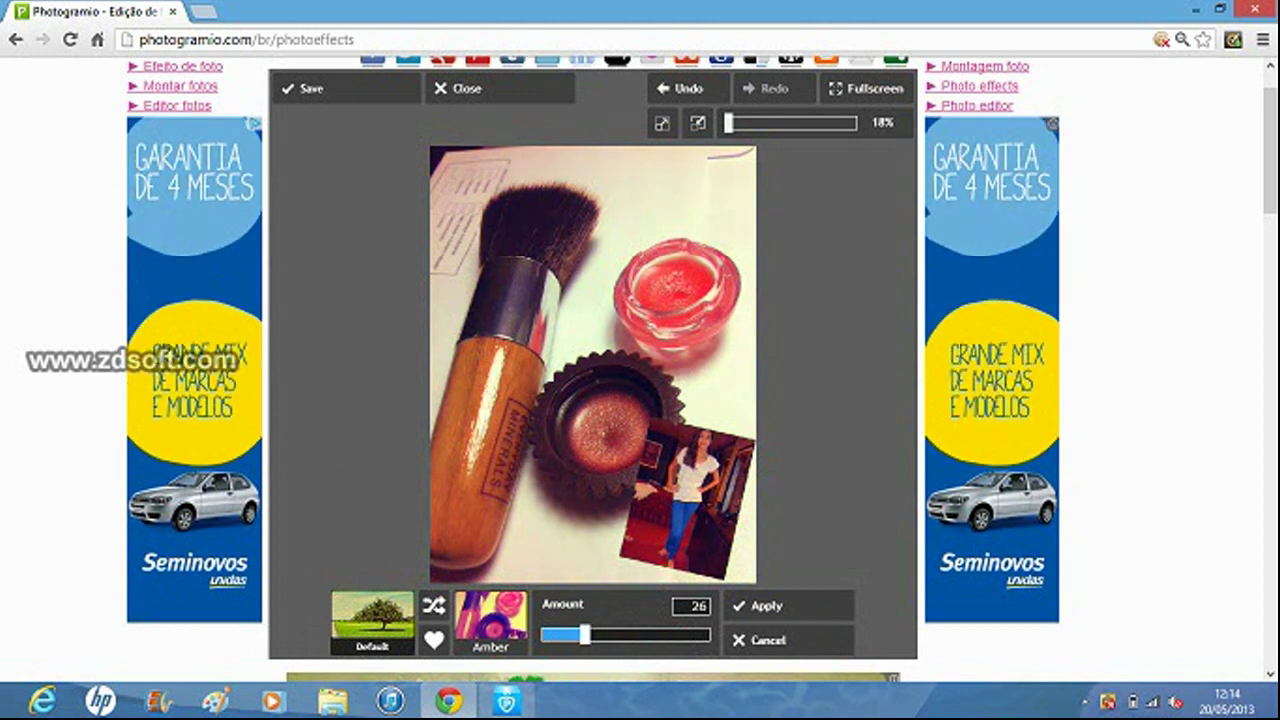
pyautogui.click(765, 640)
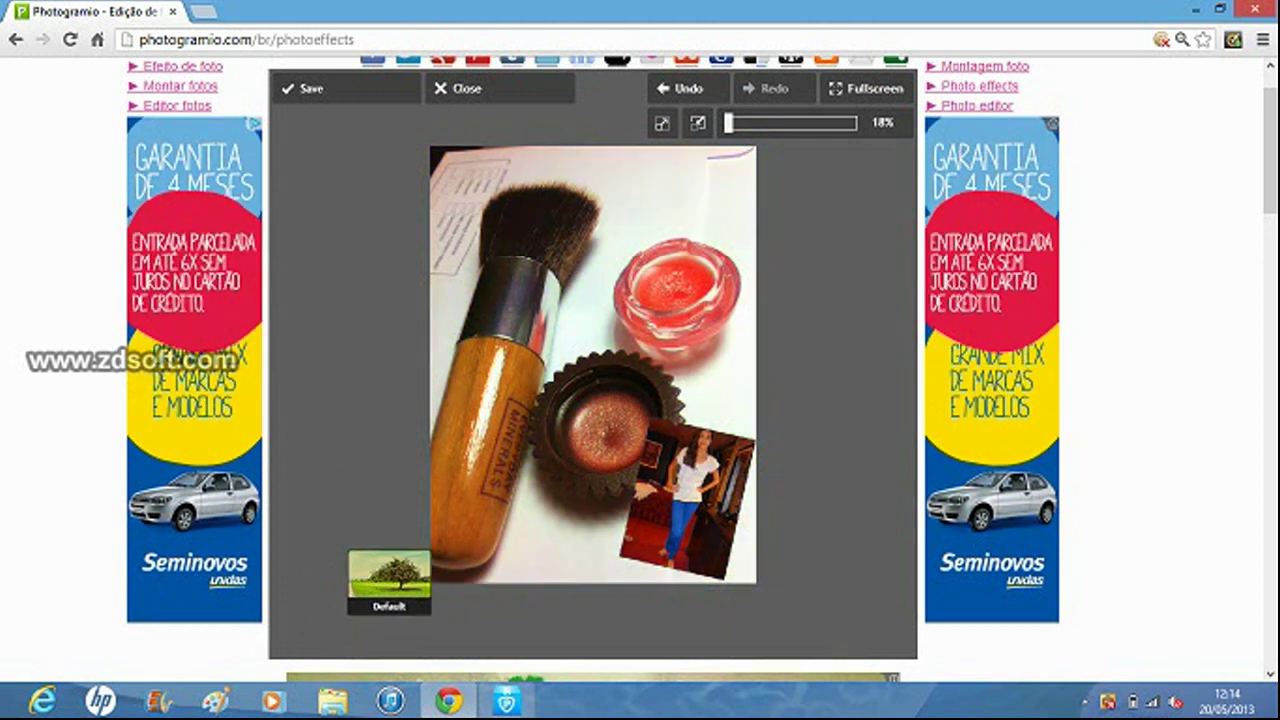
# Step: Browse the Vintage effects and choose Nash for the photo
pyautogui.click(848, 535)
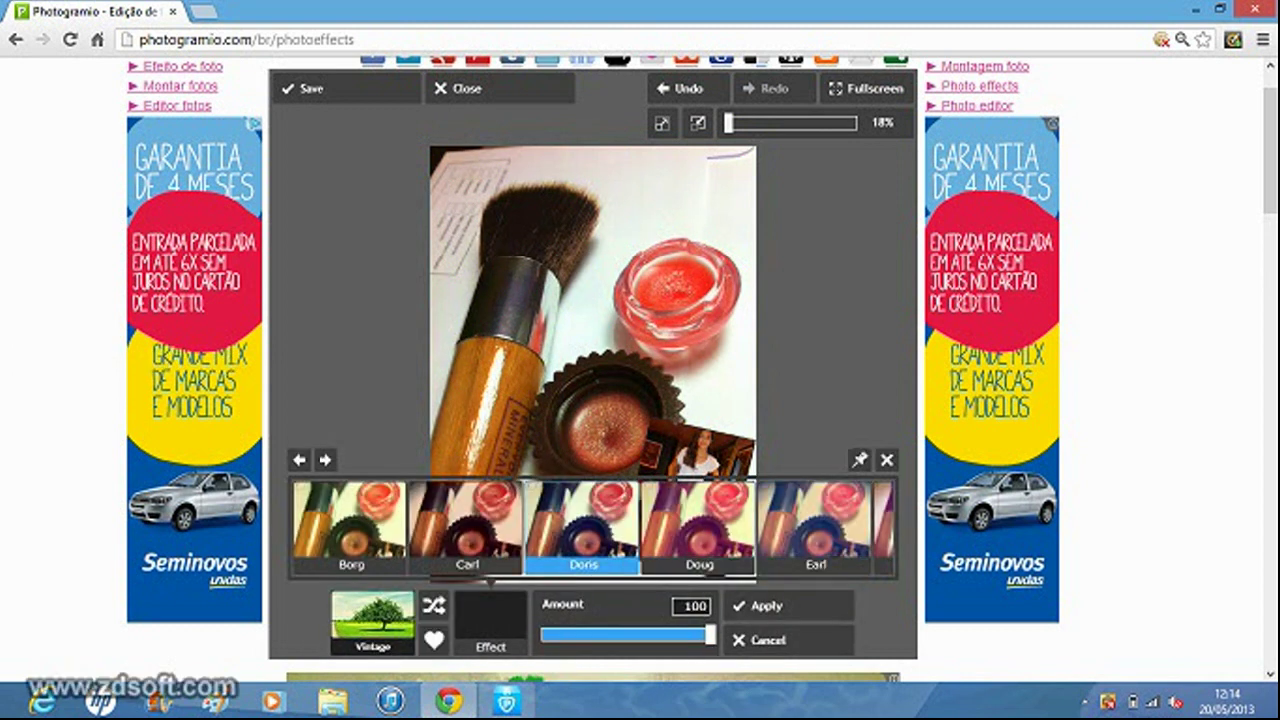
pyautogui.moveTo(700, 530); pyautogui.dragTo(539, 530)
pyautogui.press('Right')
pyautogui.press('Right')
pyautogui.press('Right')
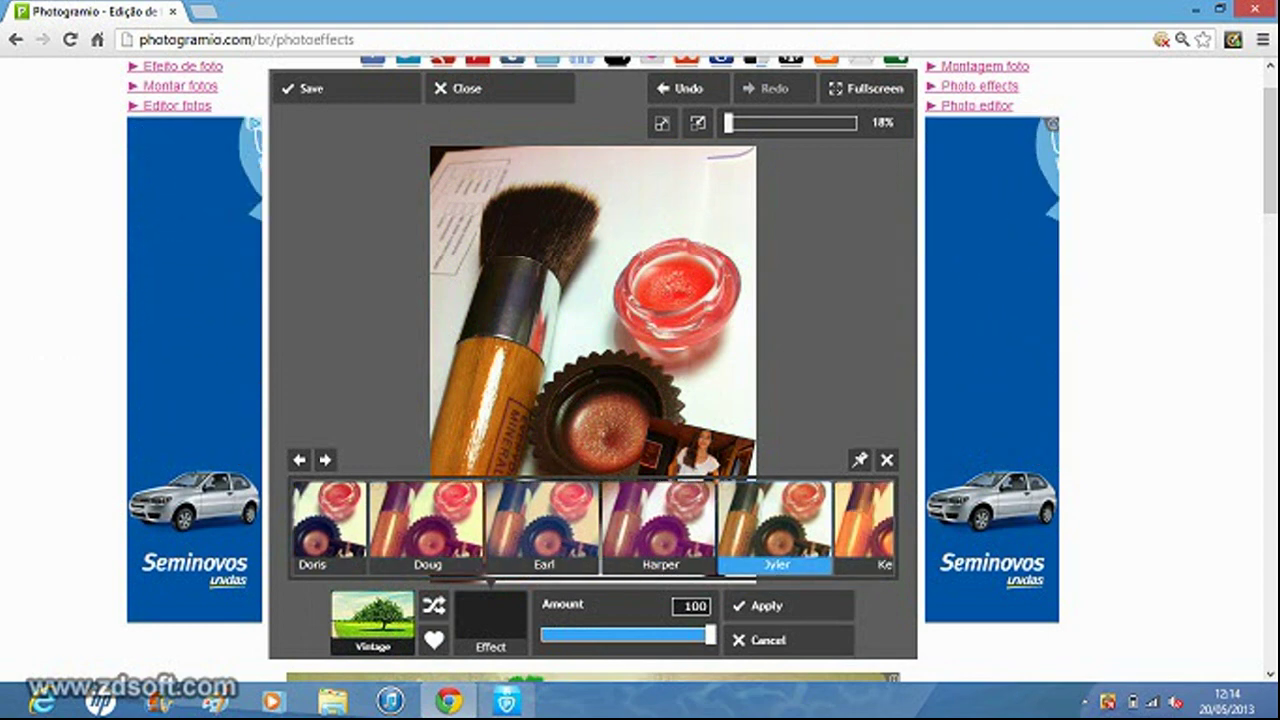
pyautogui.press('Right')
pyautogui.press('Return')
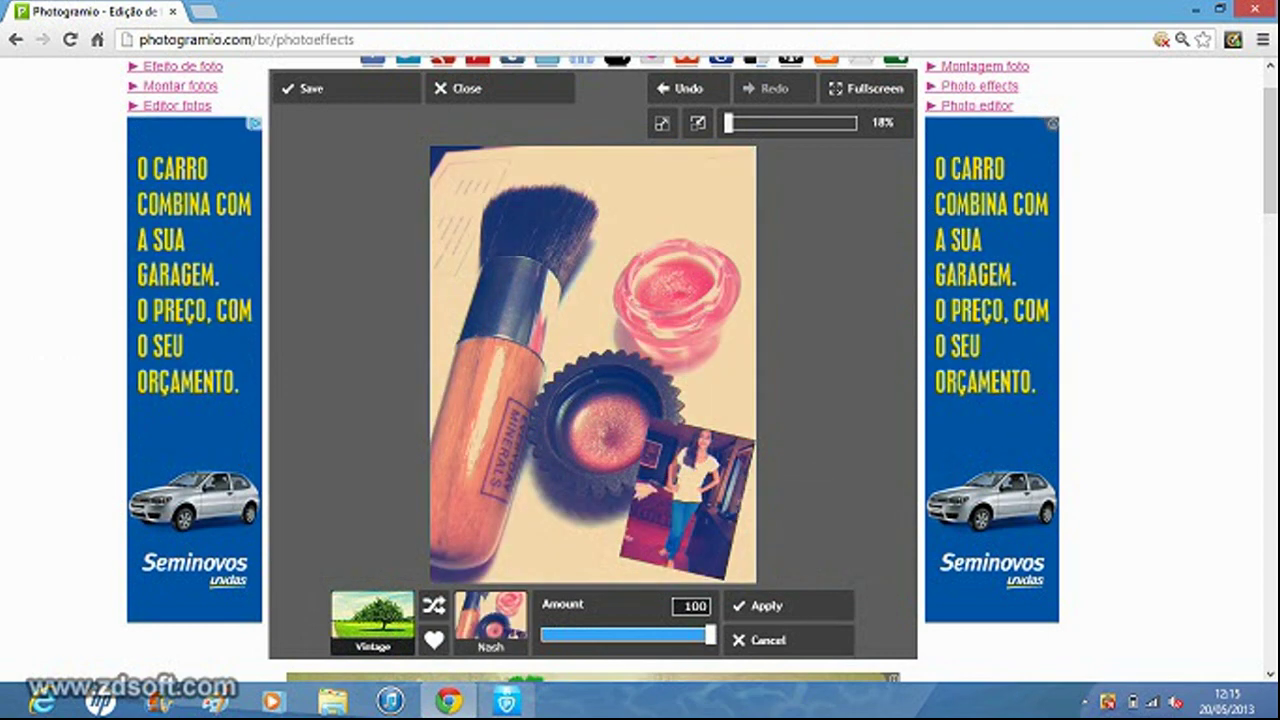
# Step: Set the Nash effect's amount to 41 and apply it
pyautogui.moveTo(702, 635); pyautogui.dragTo(598, 635)
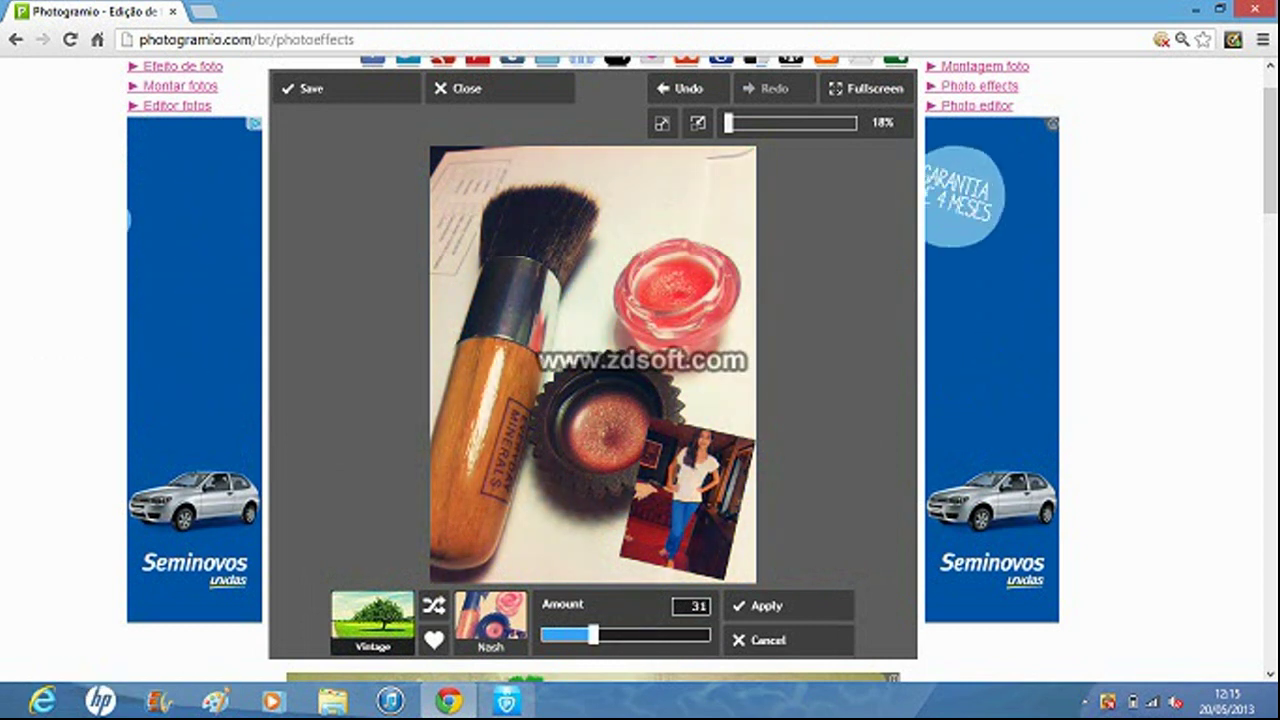
pyautogui.press('Left')
pyautogui.press('Left')
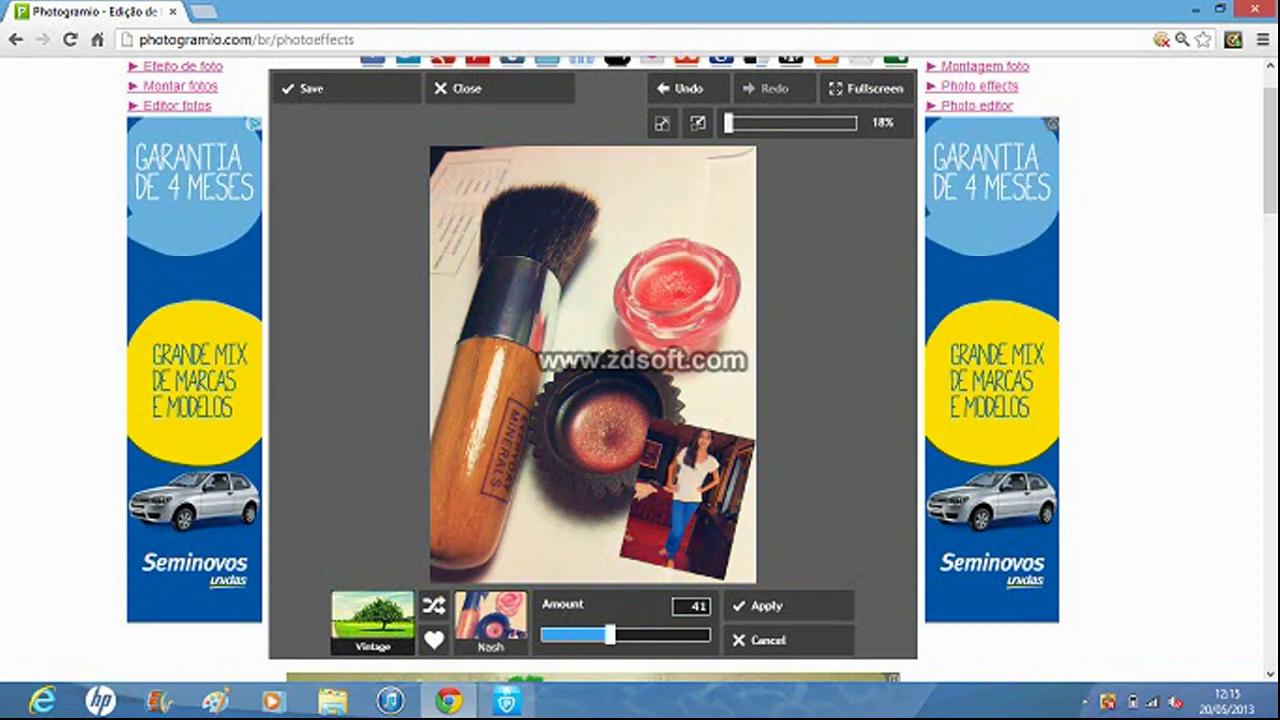
pyautogui.press('Return')
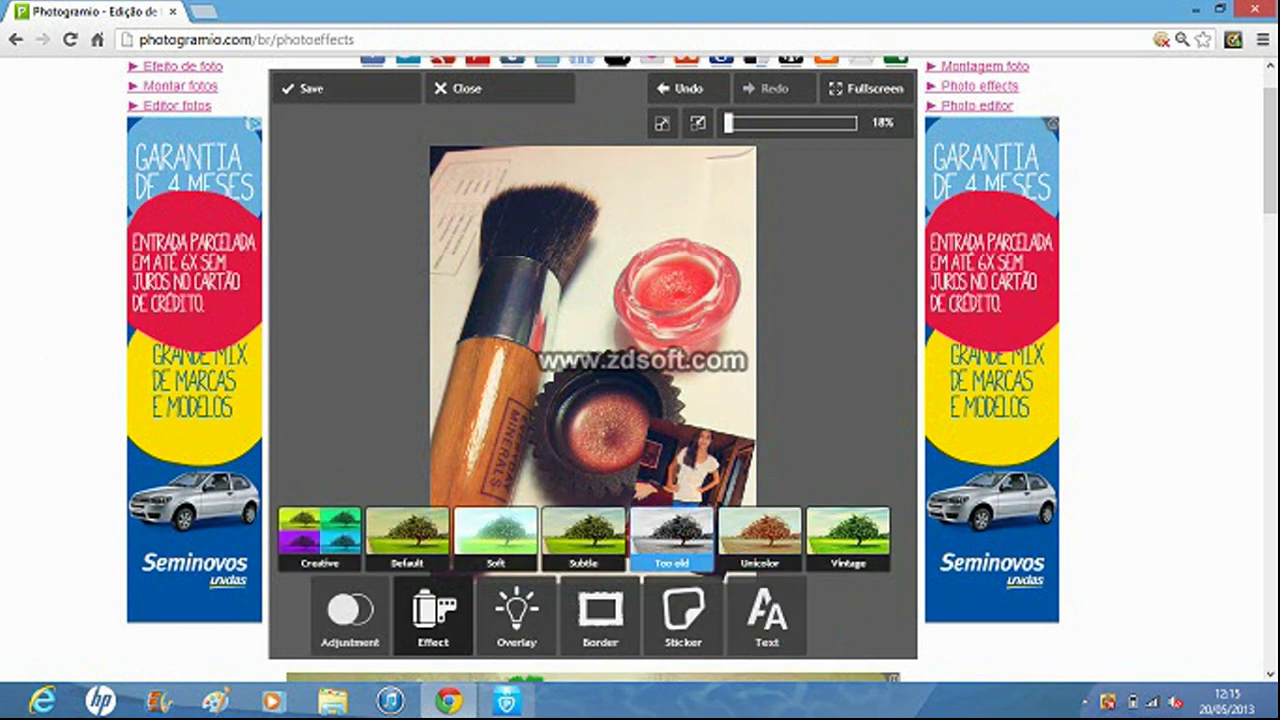
# Step: Try the Harrison effect from the Too old set at amount 100 and discard it
pyautogui.press('Return')
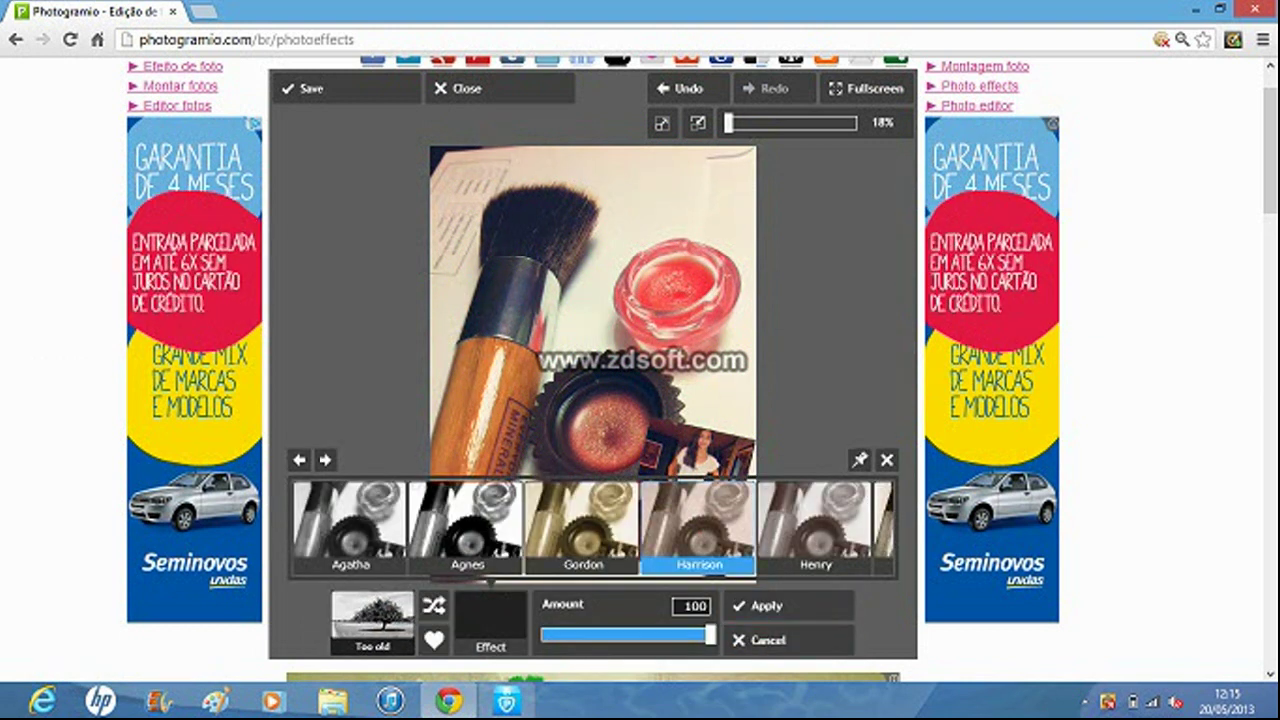
pyautogui.press('Return')
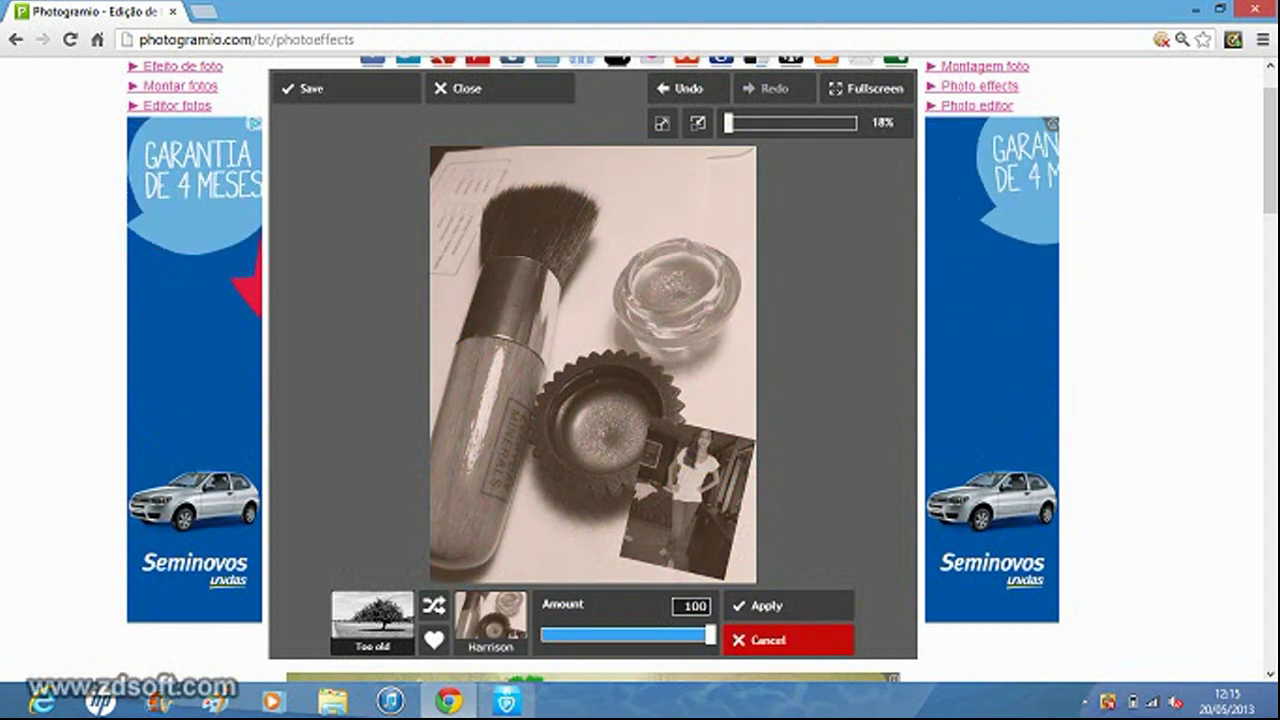
pyautogui.click(768, 640)
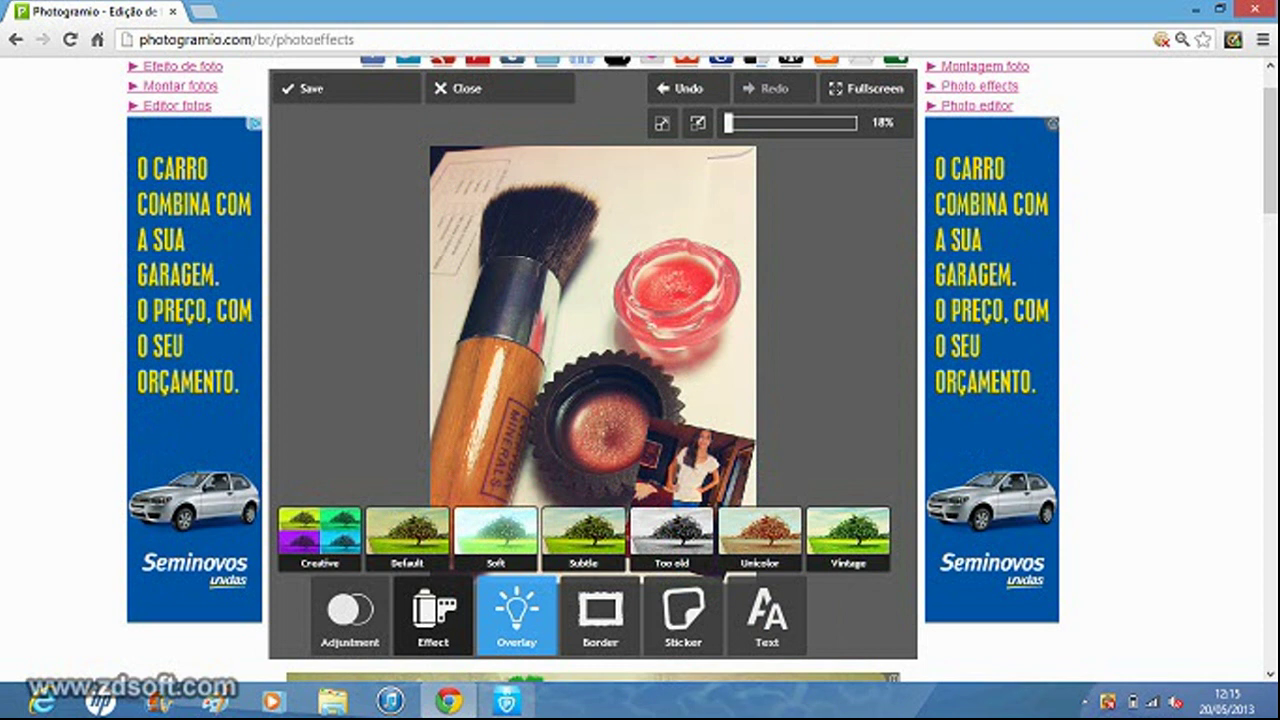
# Step: Browse the Default overlays and choose Glitter for the photo
pyautogui.click(517, 612)
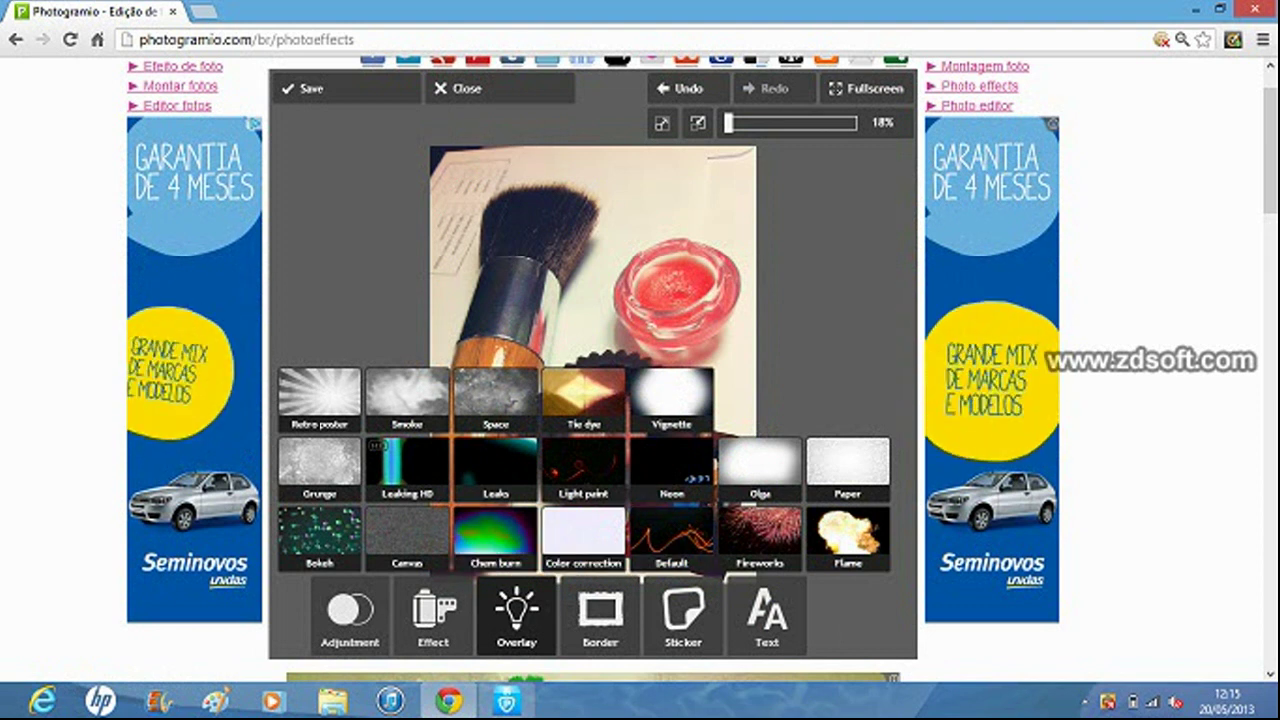
pyautogui.click(672, 540)
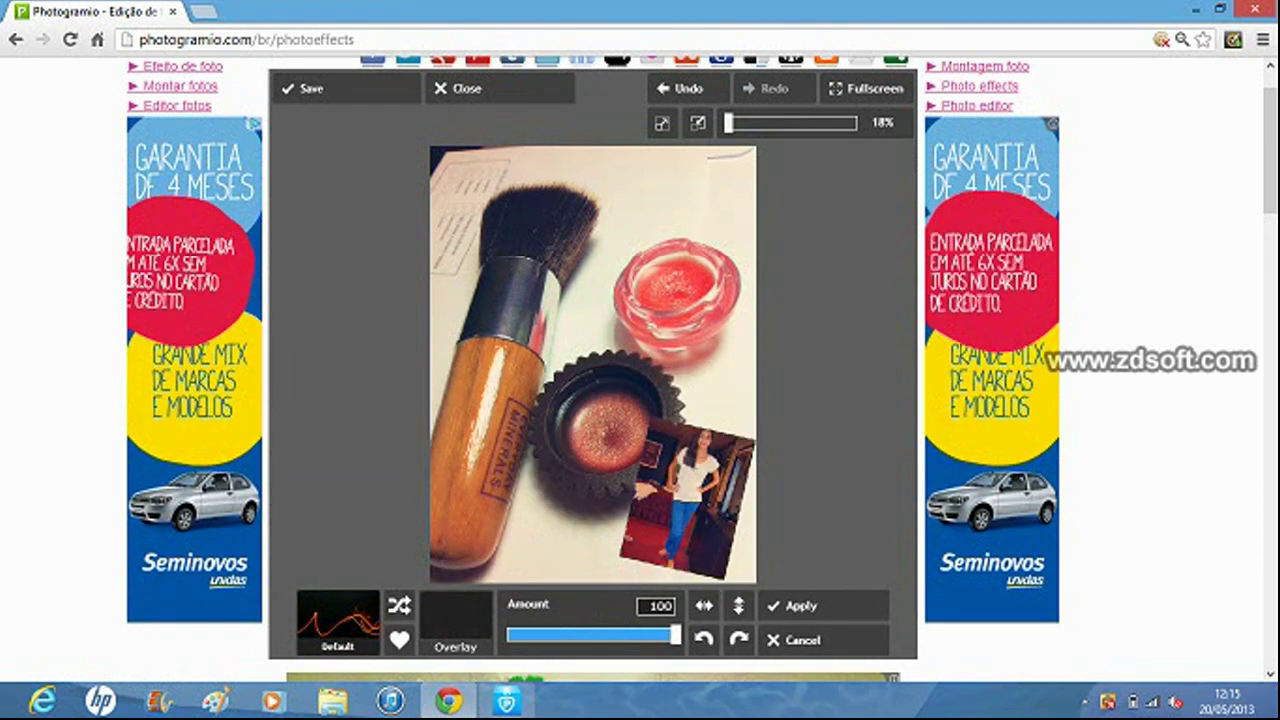
pyautogui.click(338, 620)
pyautogui.moveTo(816, 530); pyautogui.dragTo(437, 530)
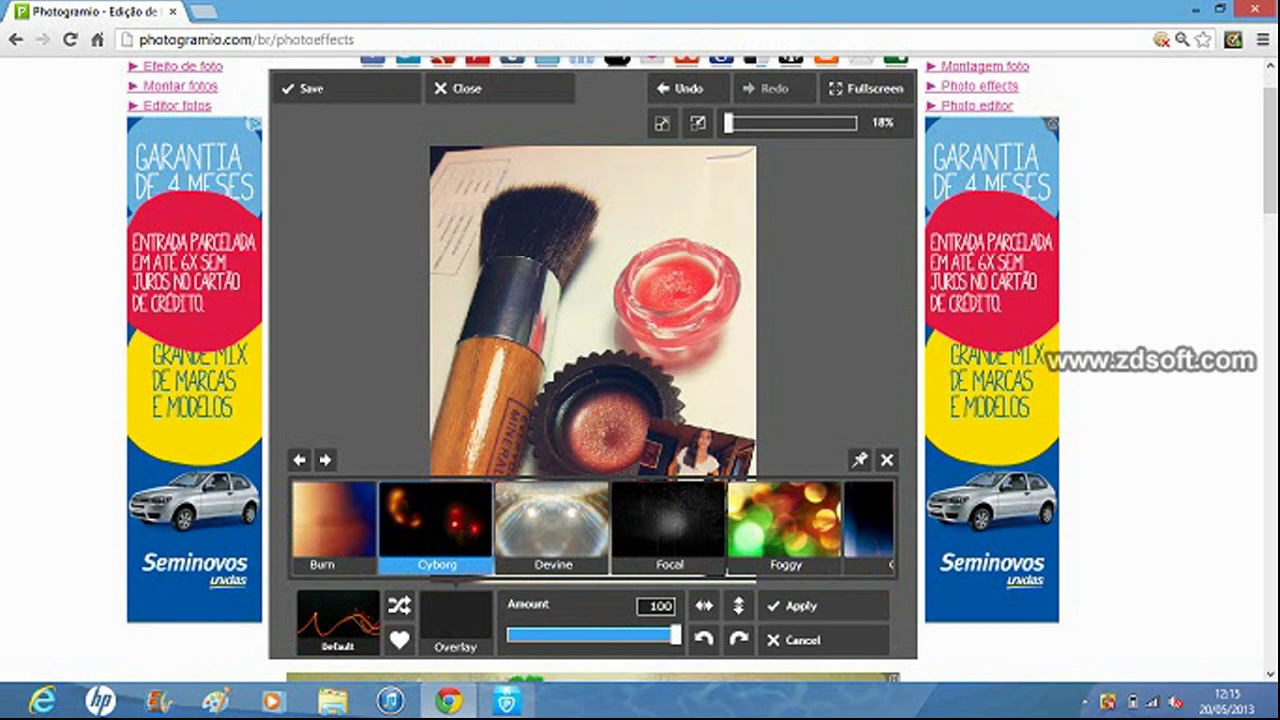
pyautogui.moveTo(784, 530); pyautogui.dragTo(509, 530)
pyautogui.moveTo(858, 530); pyautogui.dragTo(380, 530)
pyautogui.moveTo(614, 530); pyautogui.dragTo(733, 530)
pyautogui.moveTo(385, 530); pyautogui.dragTo(728, 530)
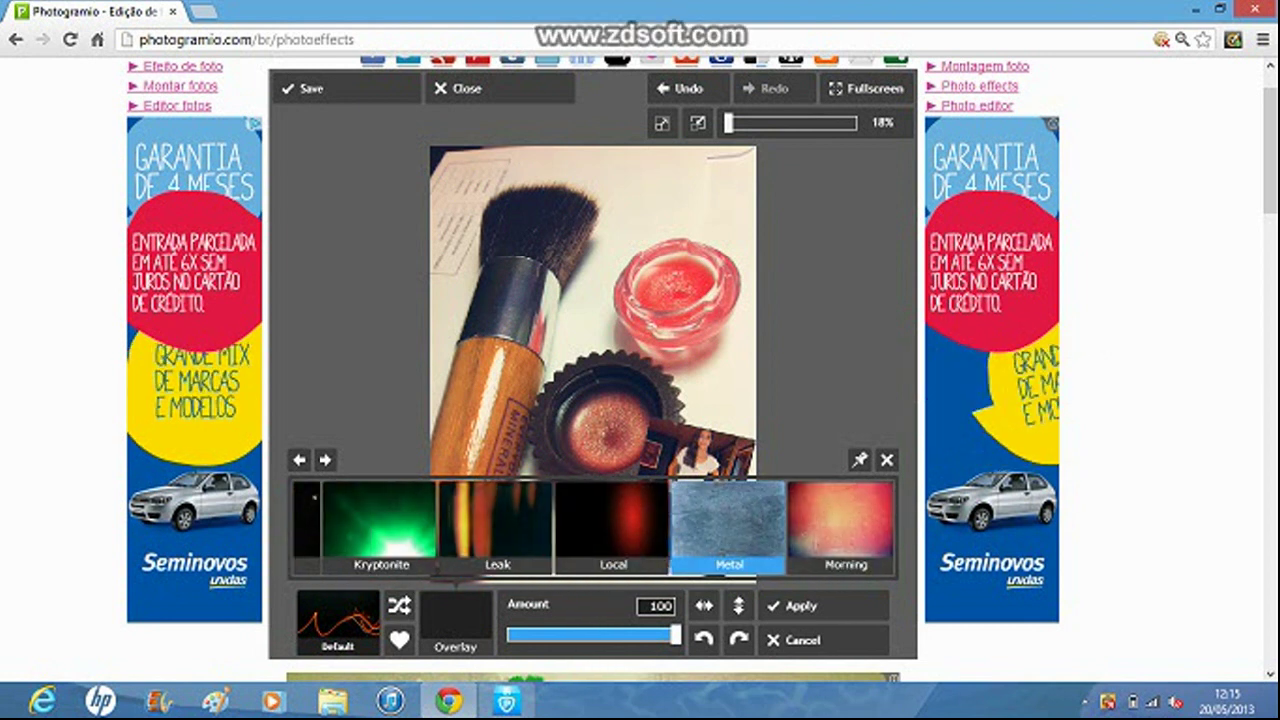
pyautogui.moveTo(380, 530); pyautogui.dragTo(697, 530)
pyautogui.click(580, 525)
pyautogui.click(580, 525)
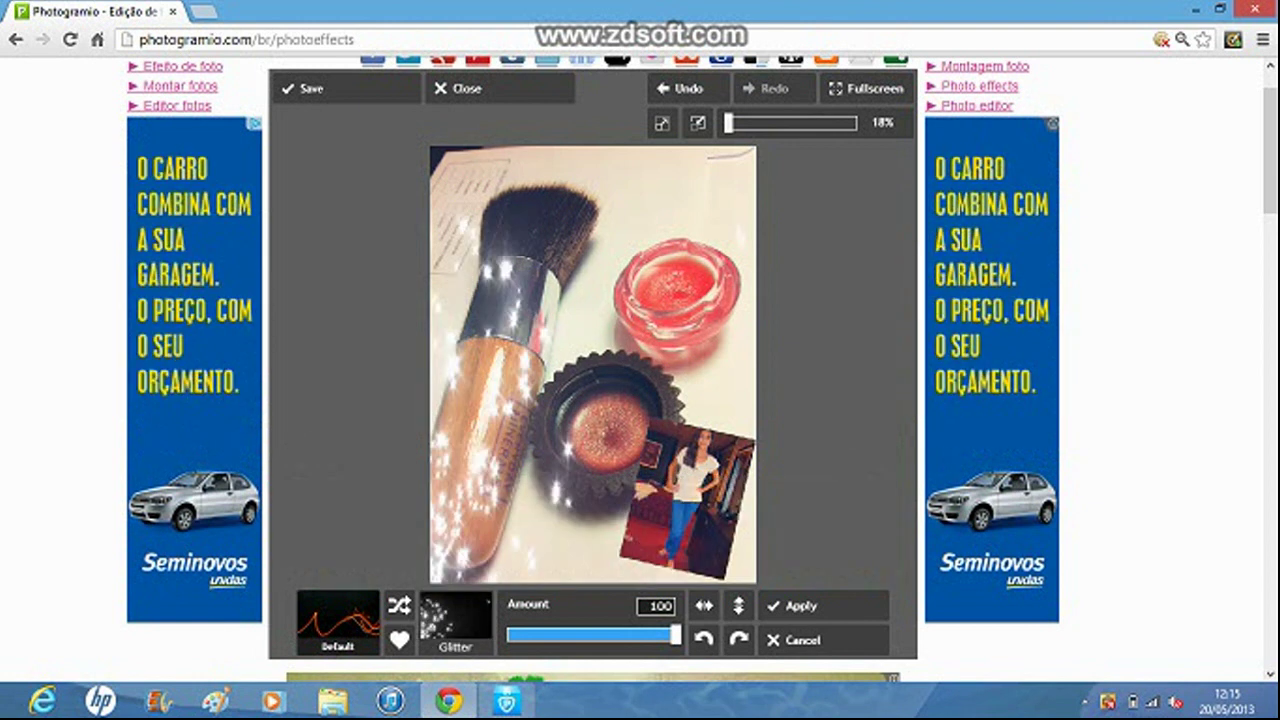
# Step: Rotate the Glitter overlay clockwise once and apply it at amount 52
pyautogui.click(739, 640)
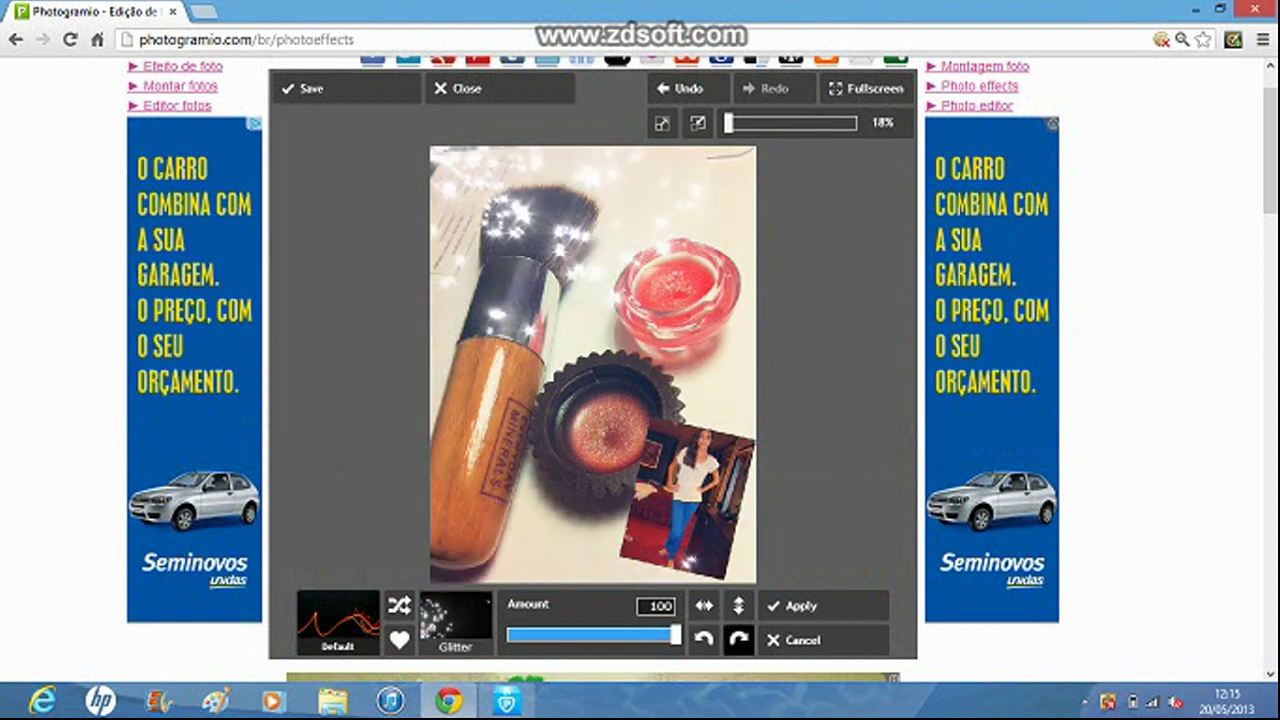
pyautogui.moveTo(663, 634); pyautogui.dragTo(595, 634)
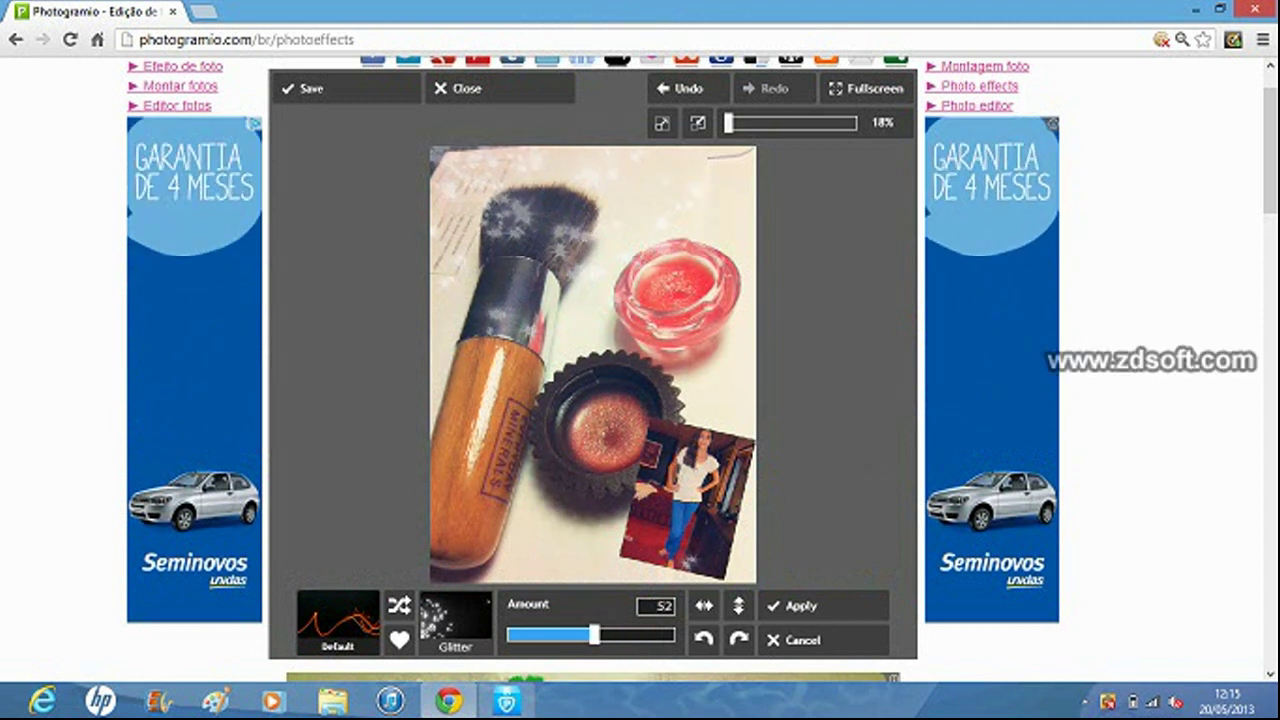
pyautogui.click(800, 605)
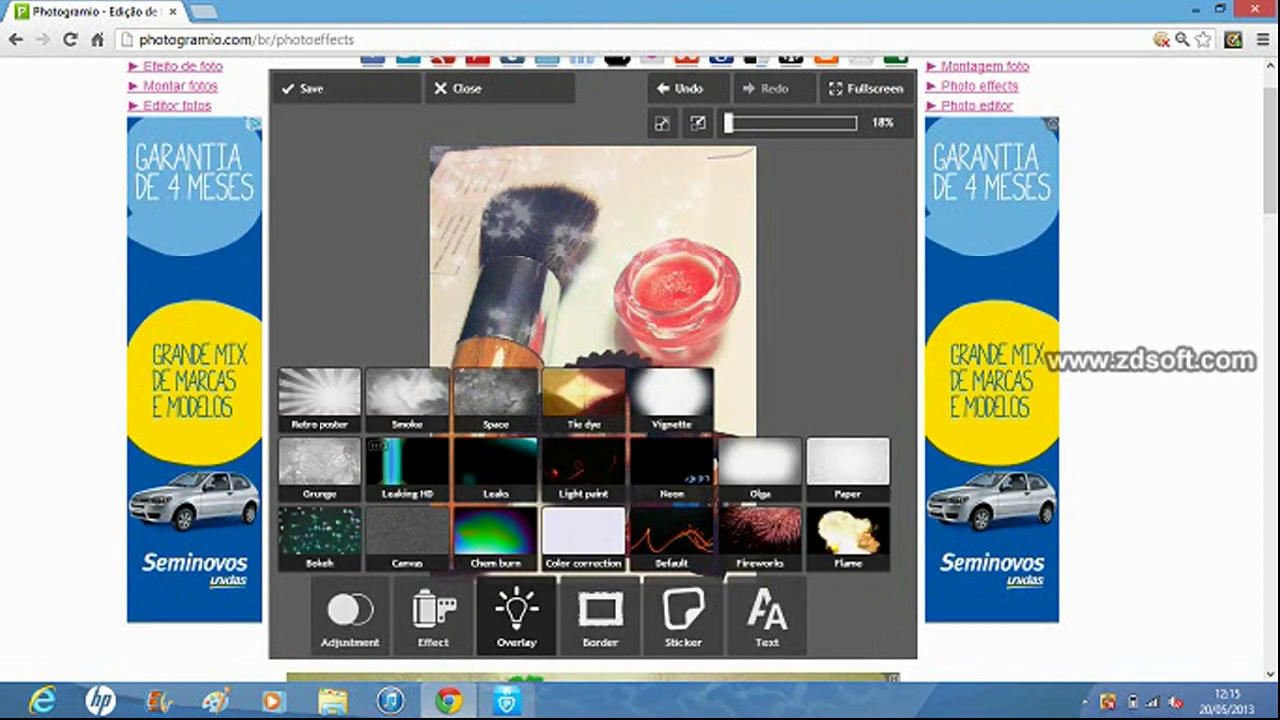
# Step: Apply the Forward overlay from the Fireworks set, rotated clockwise twice, at amount 60
pyautogui.click(760, 540)
pyautogui.click(815, 525)
pyautogui.click(740, 525)
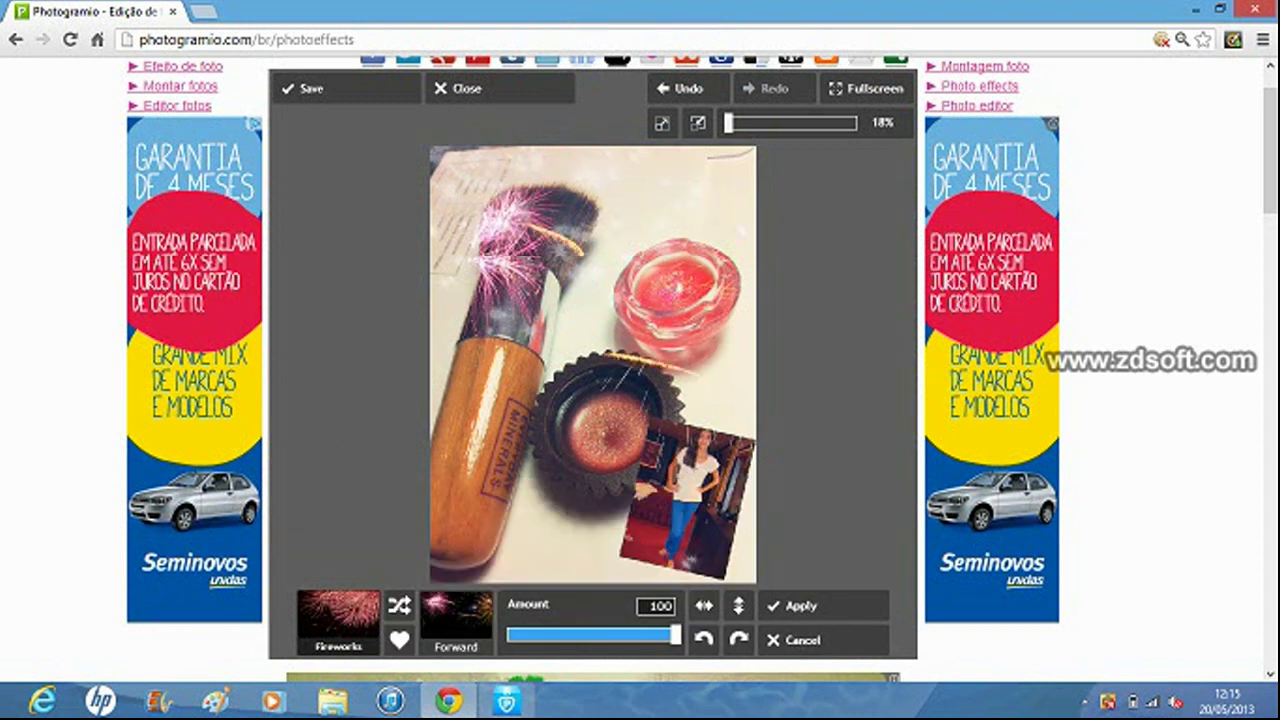
pyautogui.click(739, 640)
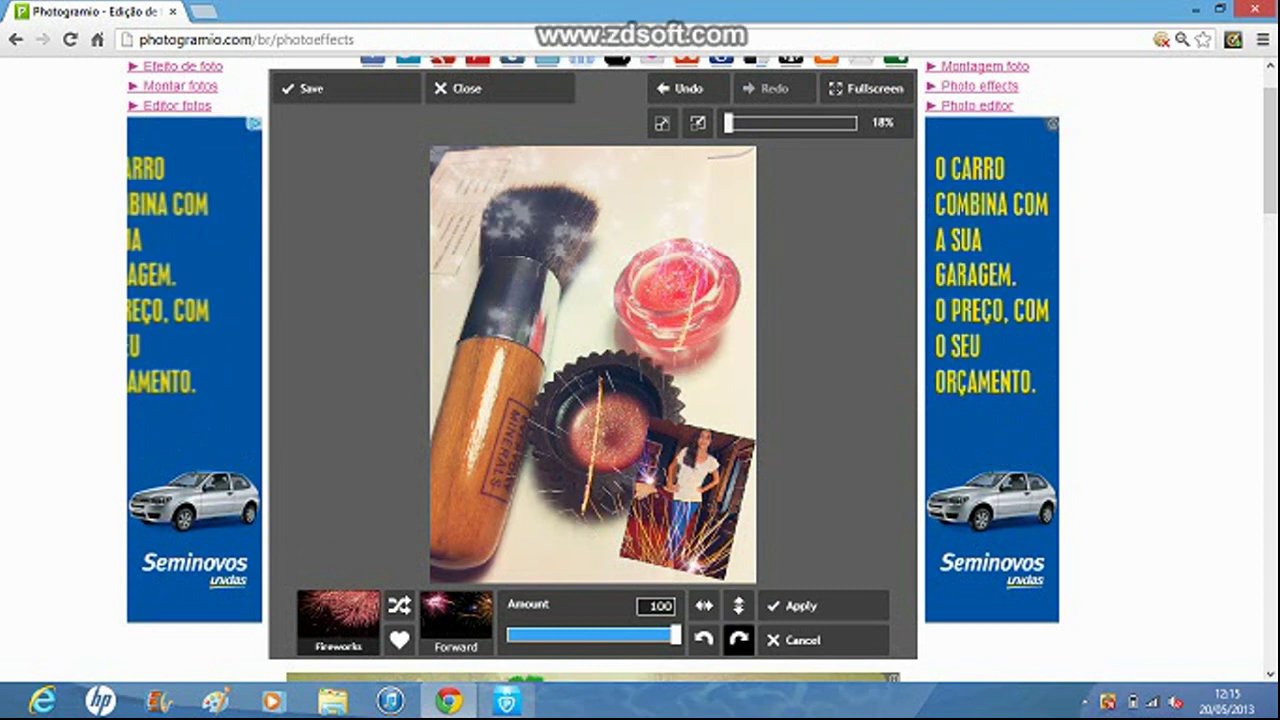
pyautogui.click(738, 640)
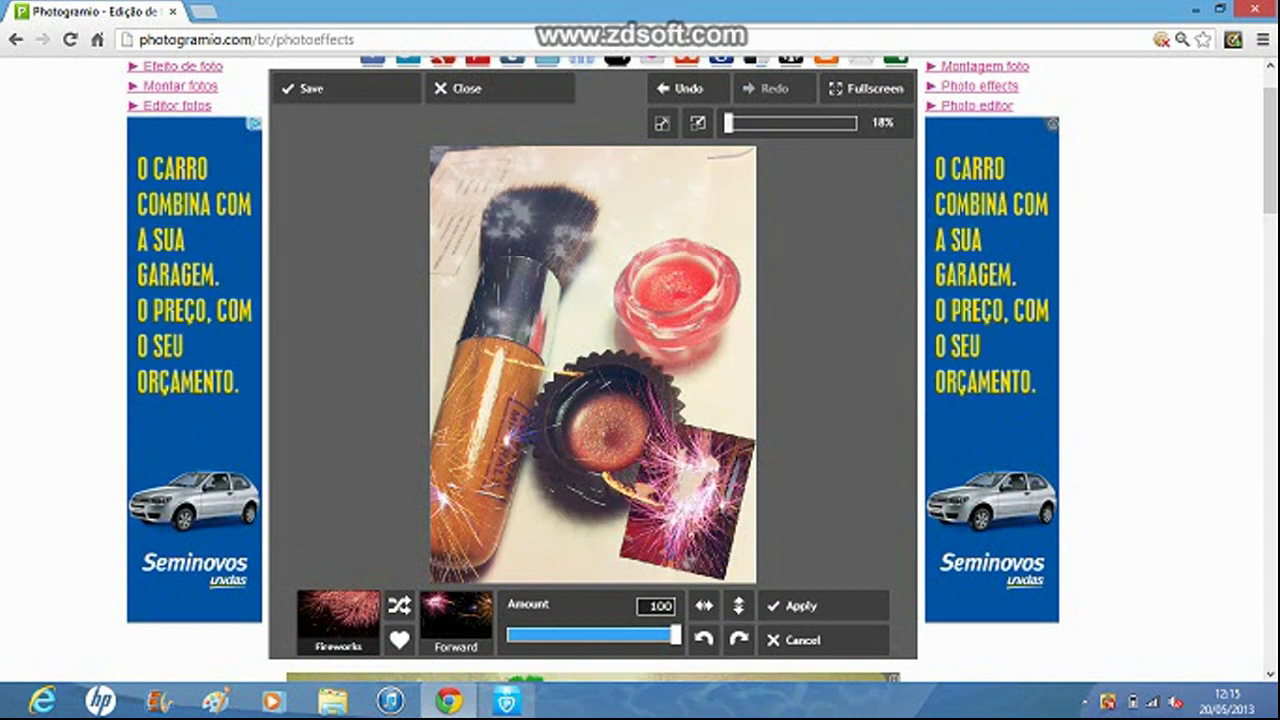
pyautogui.moveTo(663, 634); pyautogui.dragTo(607, 634)
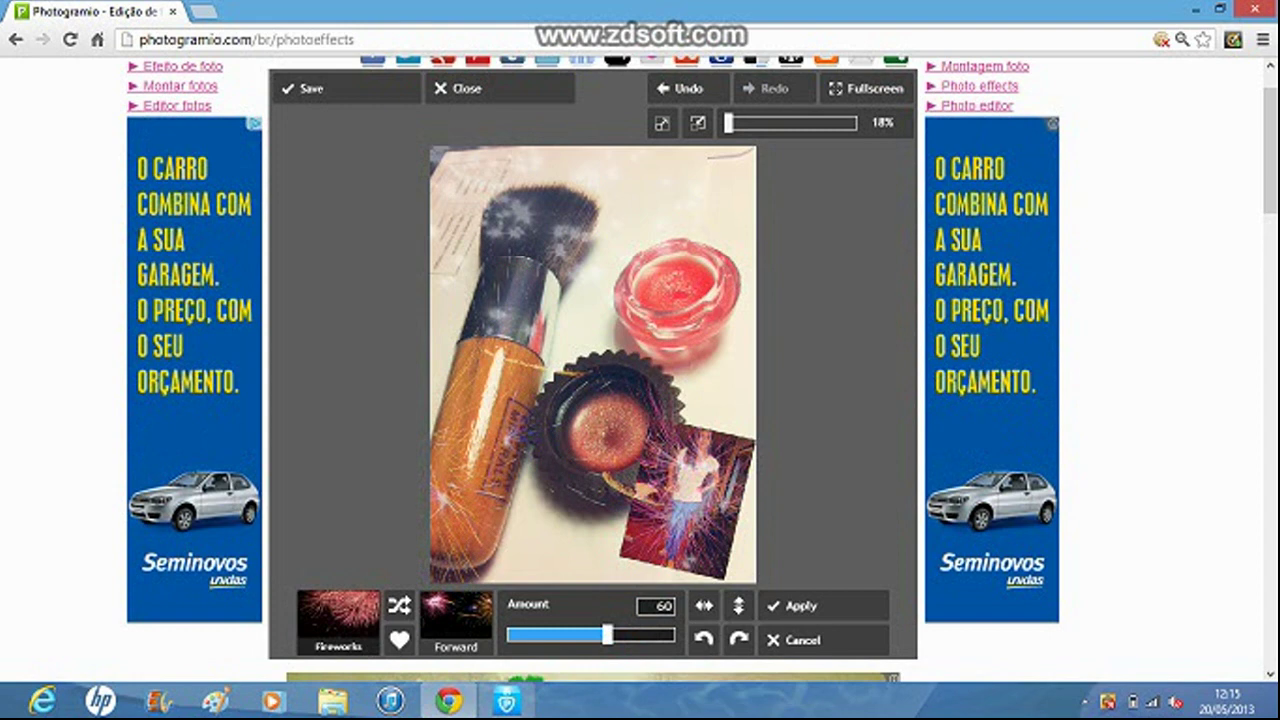
pyautogui.click(823, 606)
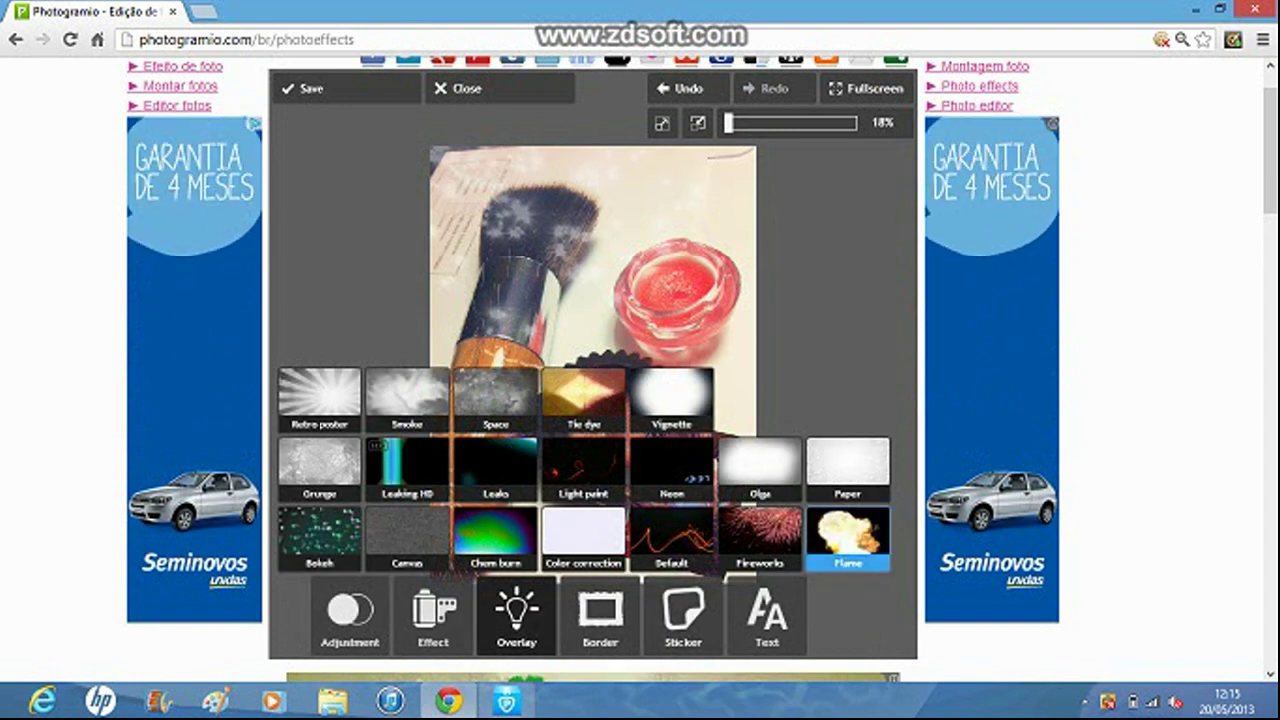
# Step: Try the Fullon and Resort overlays from the Flame set at amount 100 and discard them
pyautogui.click(848, 541)
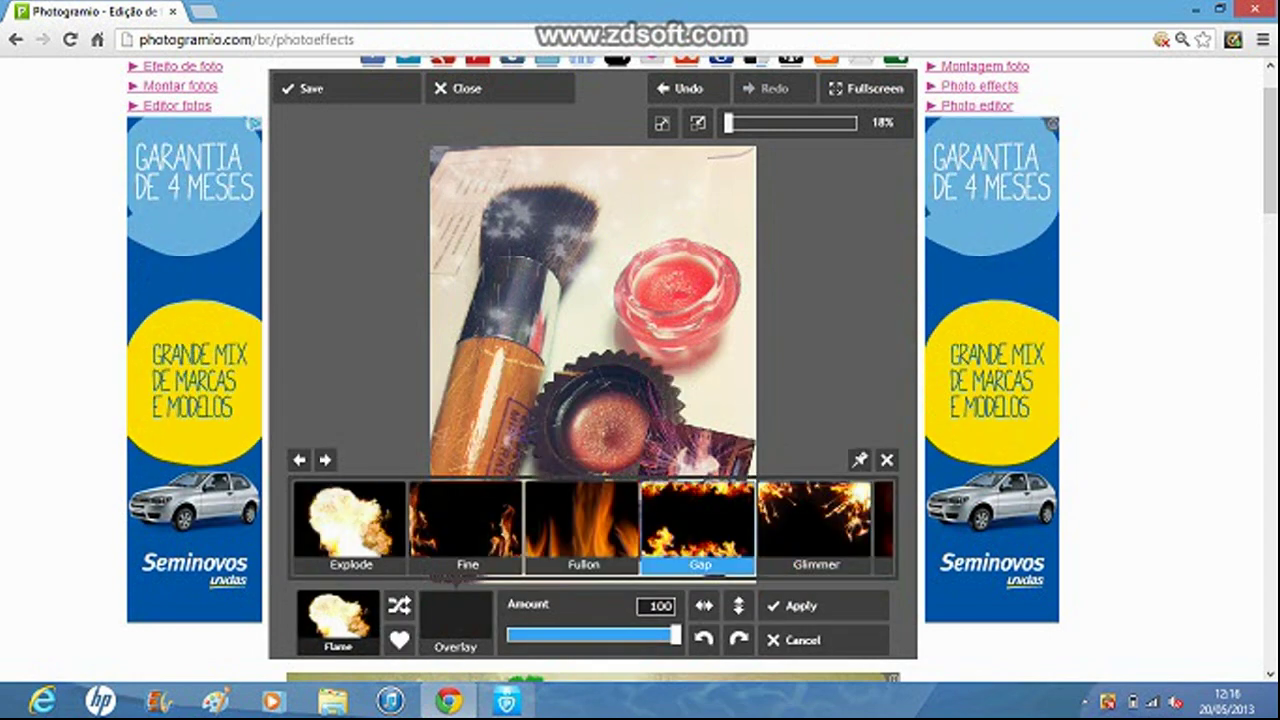
pyautogui.click(583, 525)
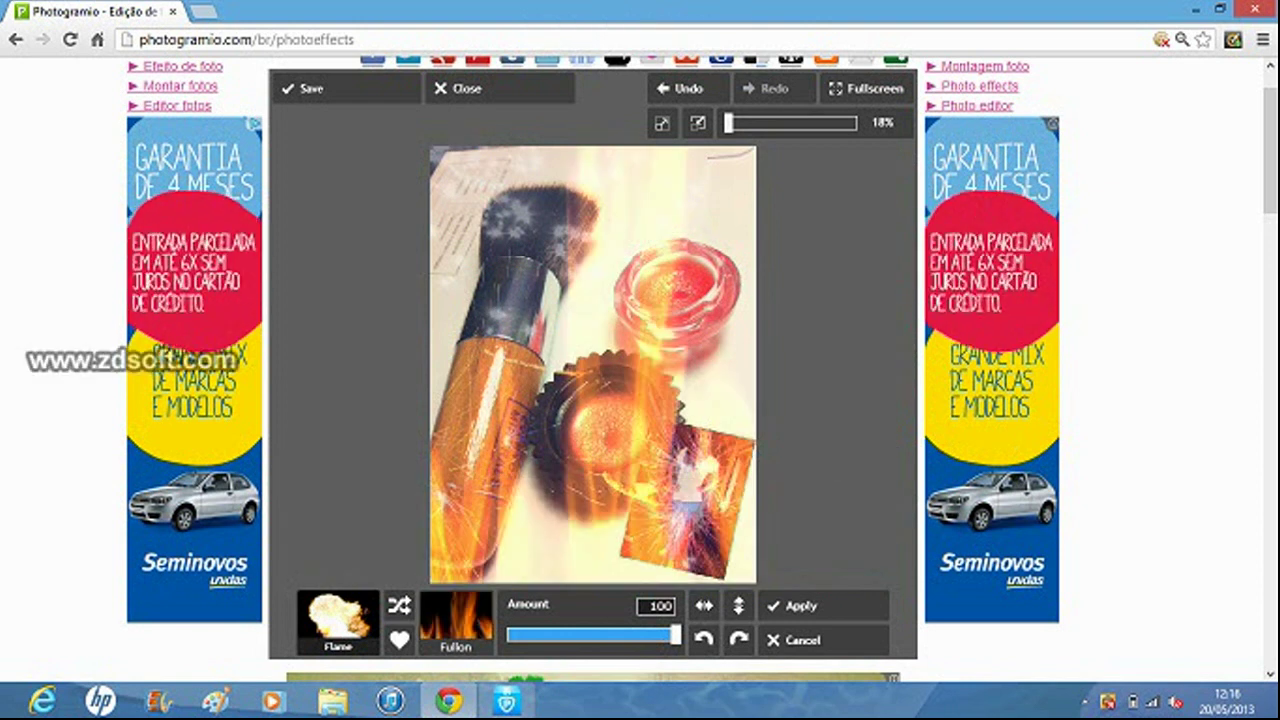
pyautogui.click(456, 622)
pyautogui.click(456, 622)
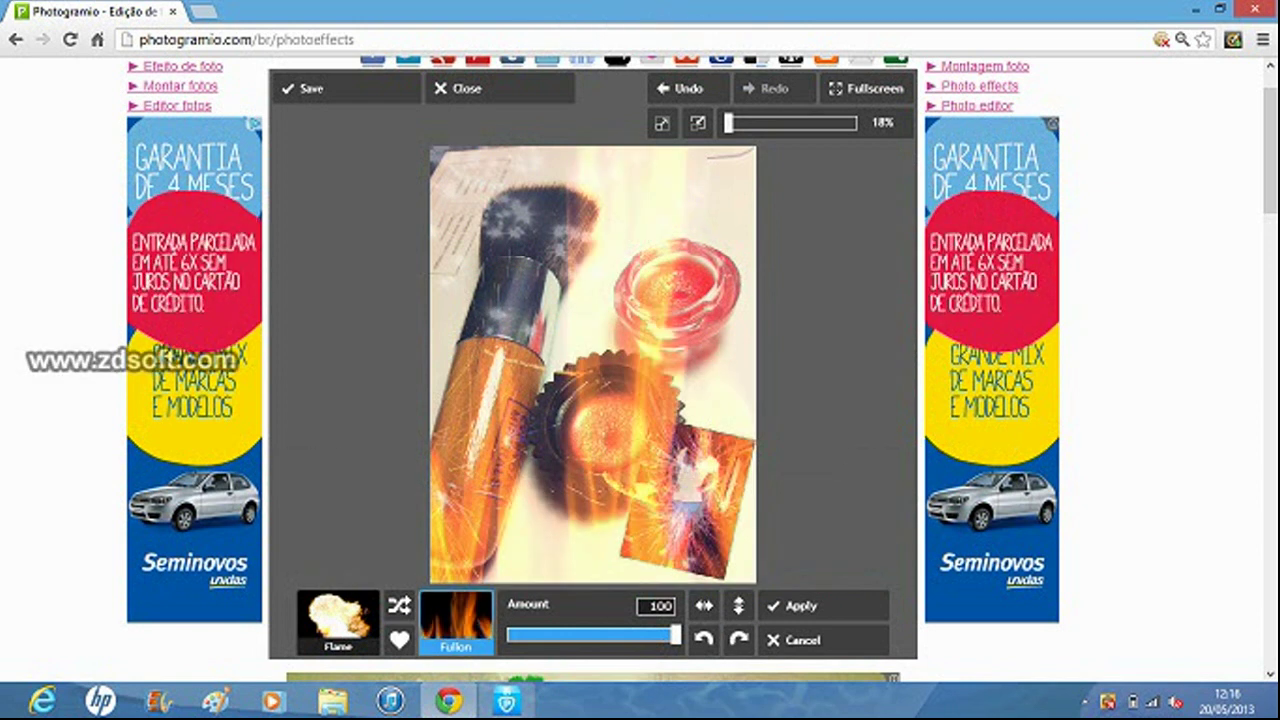
pyautogui.click(456, 622)
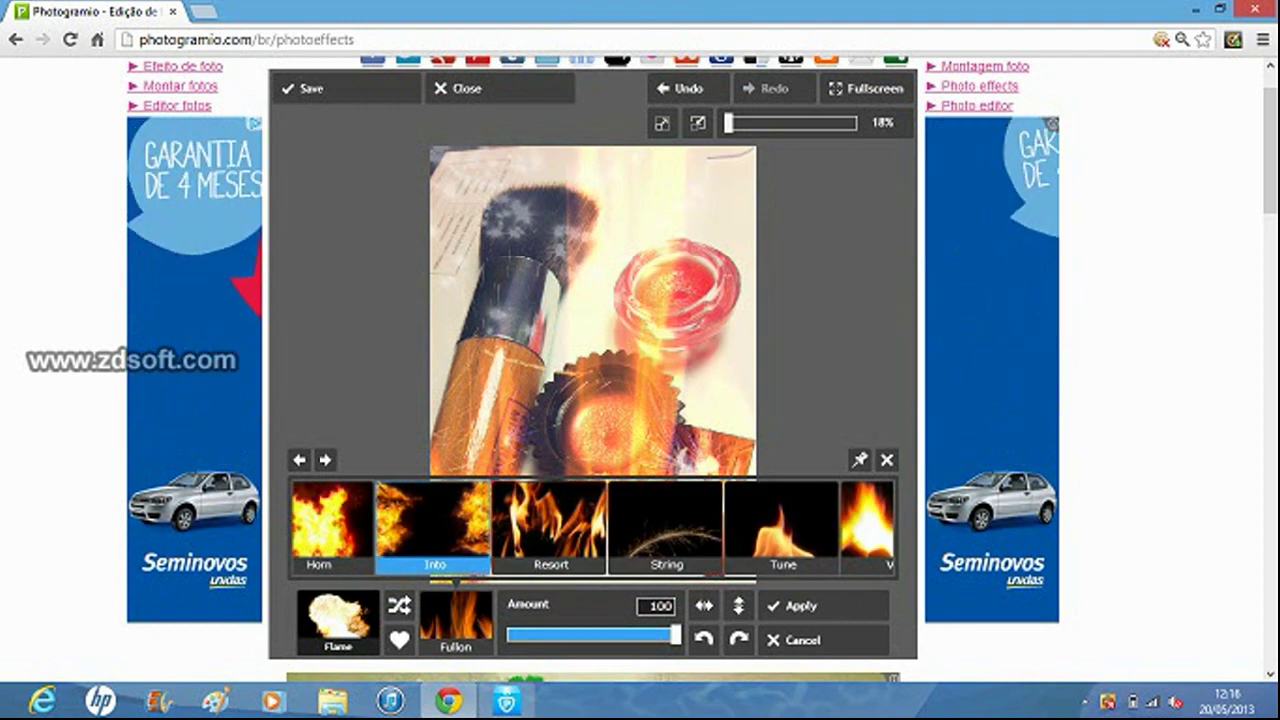
pyautogui.click(551, 525)
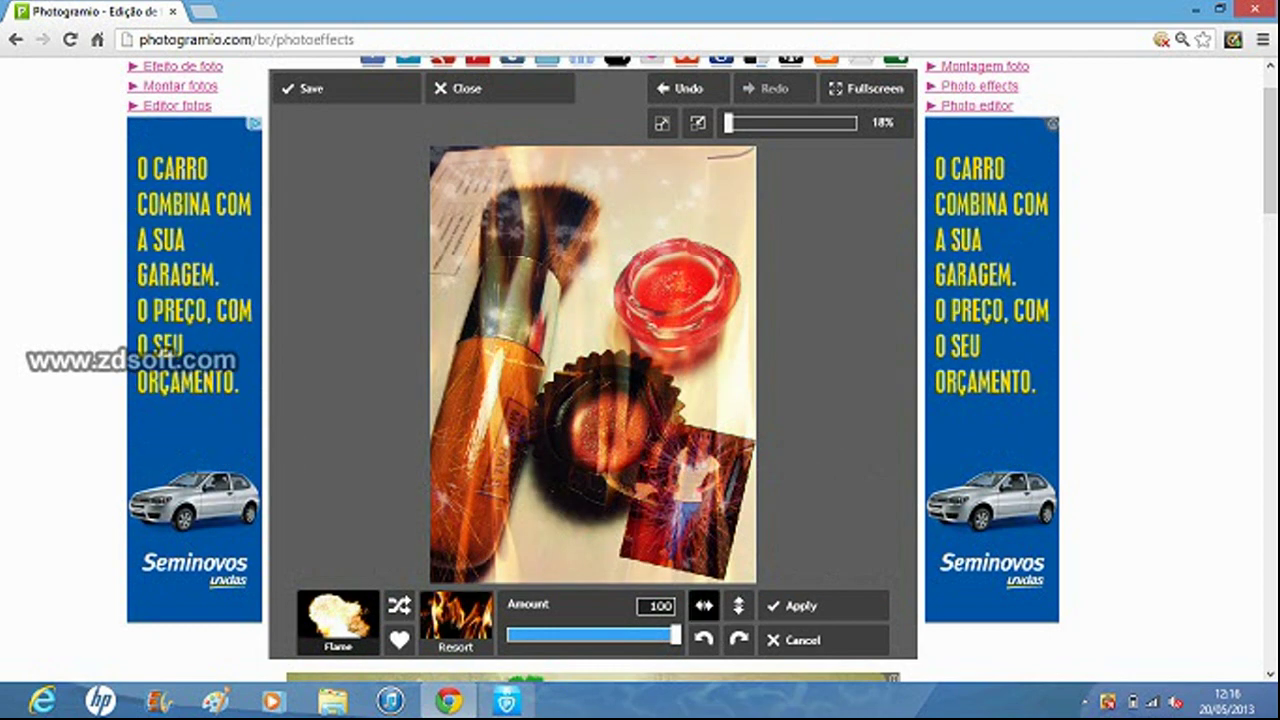
pyautogui.click(822, 640)
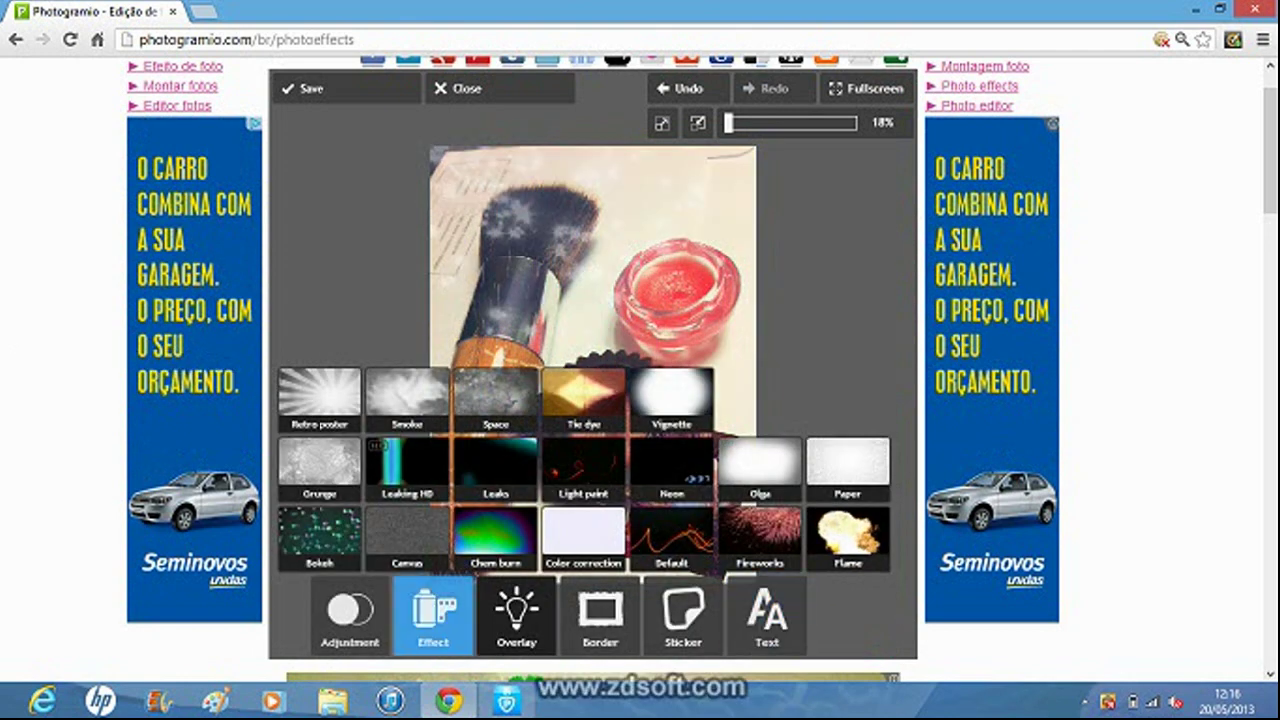
# Step: Try the Flowers overlay from the Bokeh set at amount 100 and discard it
pyautogui.click(320, 538)
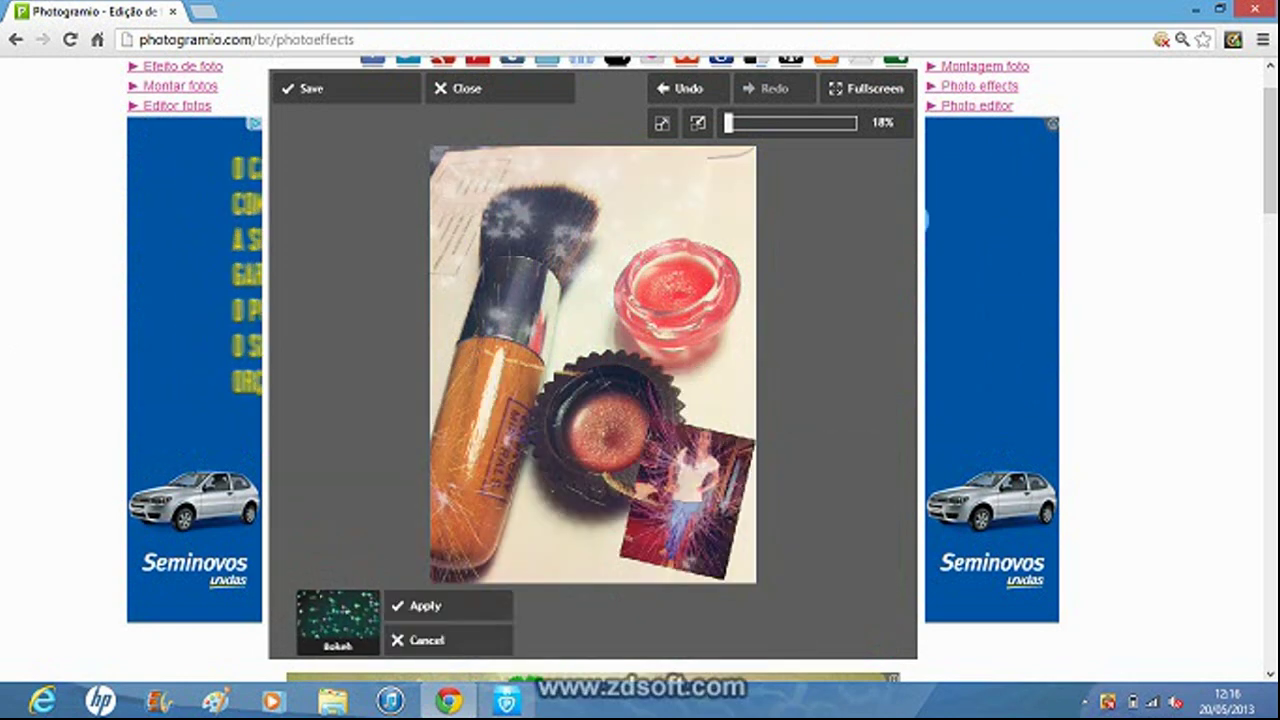
pyautogui.moveTo(820, 525); pyautogui.dragTo(591, 525)
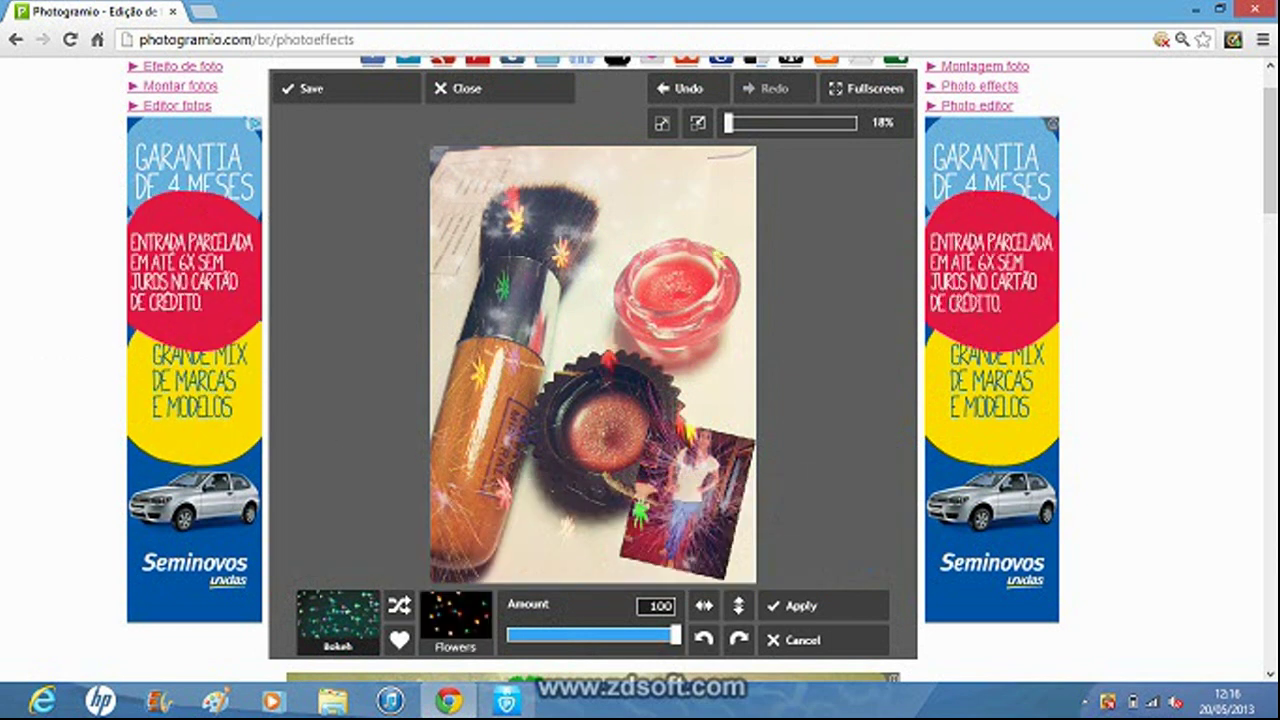
pyautogui.click(815, 640)
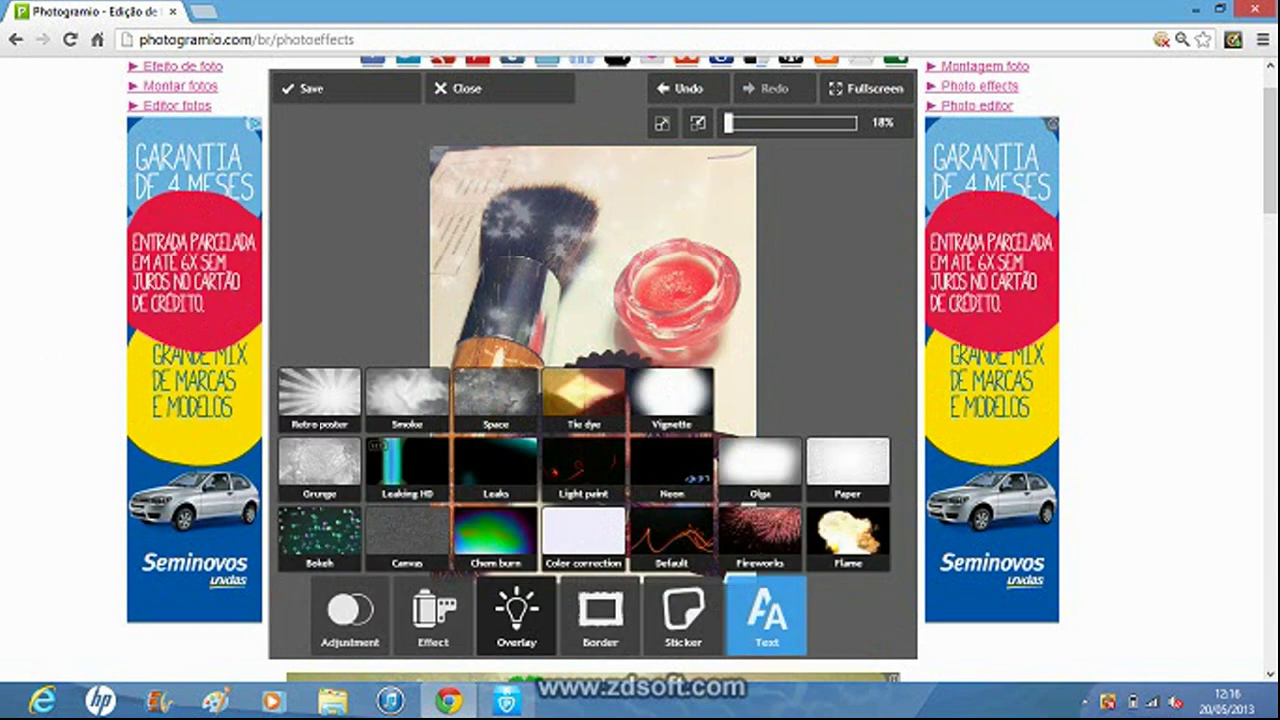
# Step: Try the Round and Ball borders from the Film set and the Isis border from the Nature set, discarding each
pyautogui.click(600, 615)
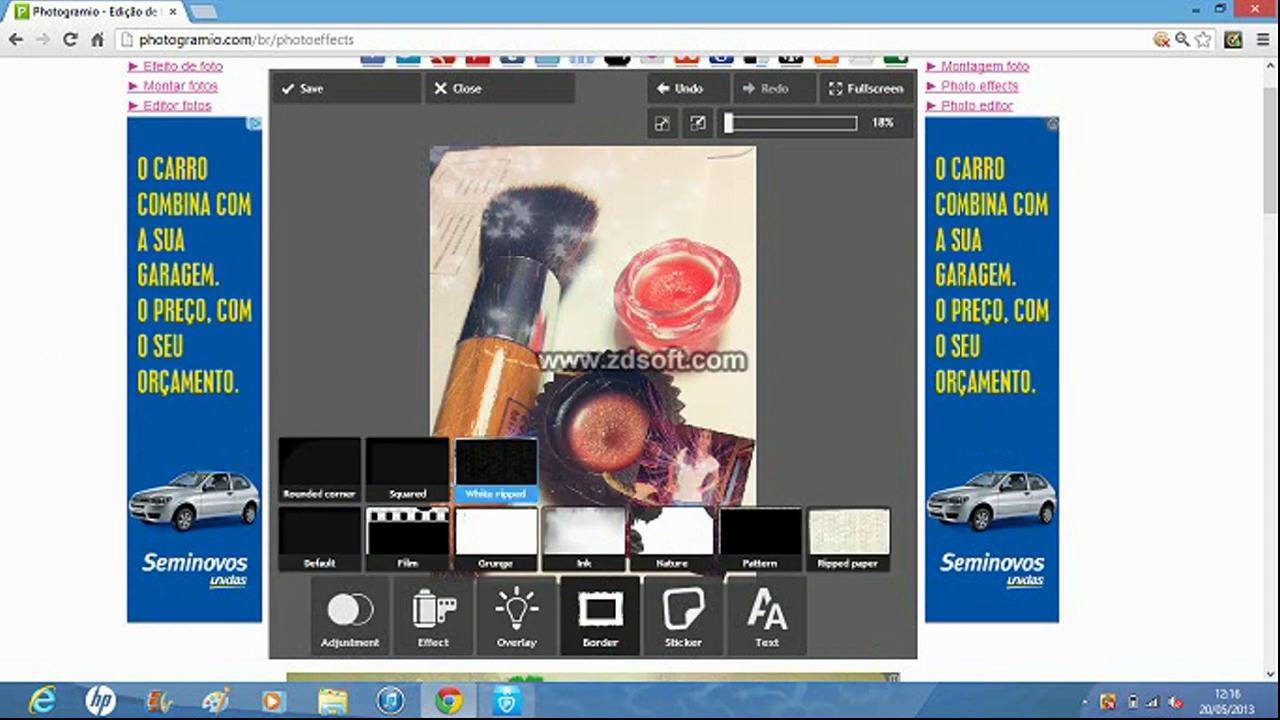
pyautogui.click(407, 540)
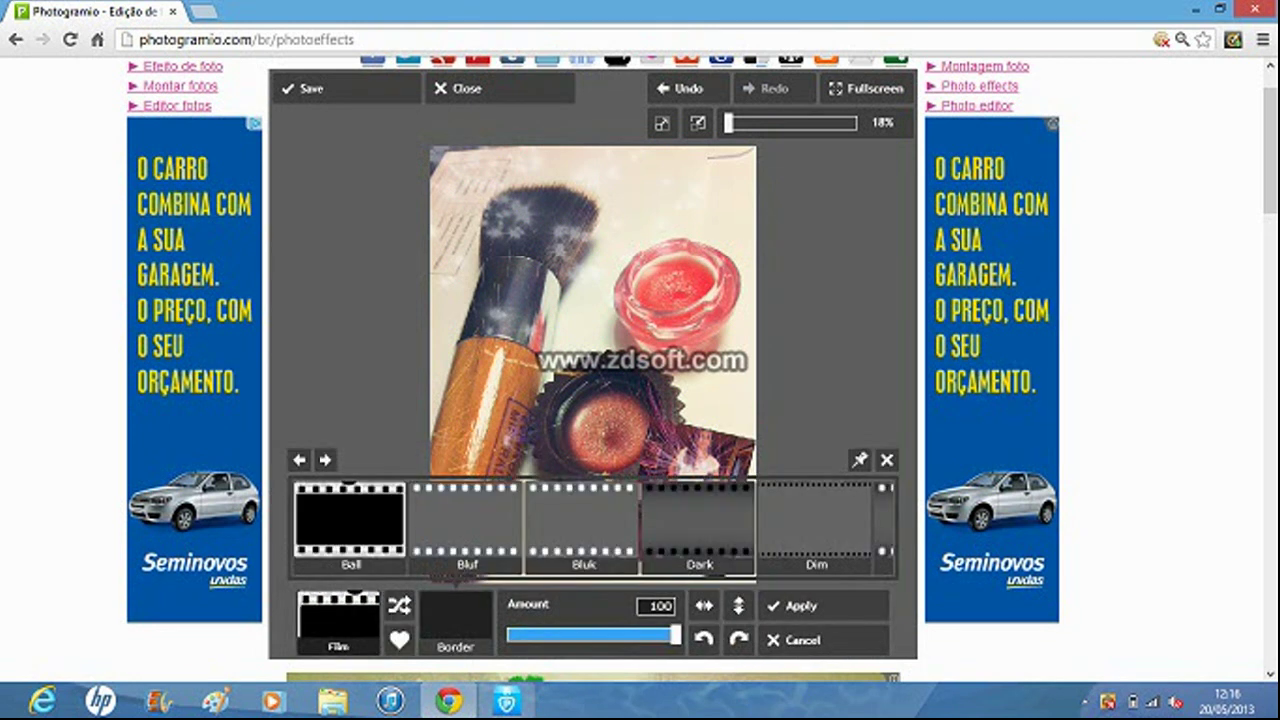
pyautogui.moveTo(817, 525); pyautogui.dragTo(551, 525)
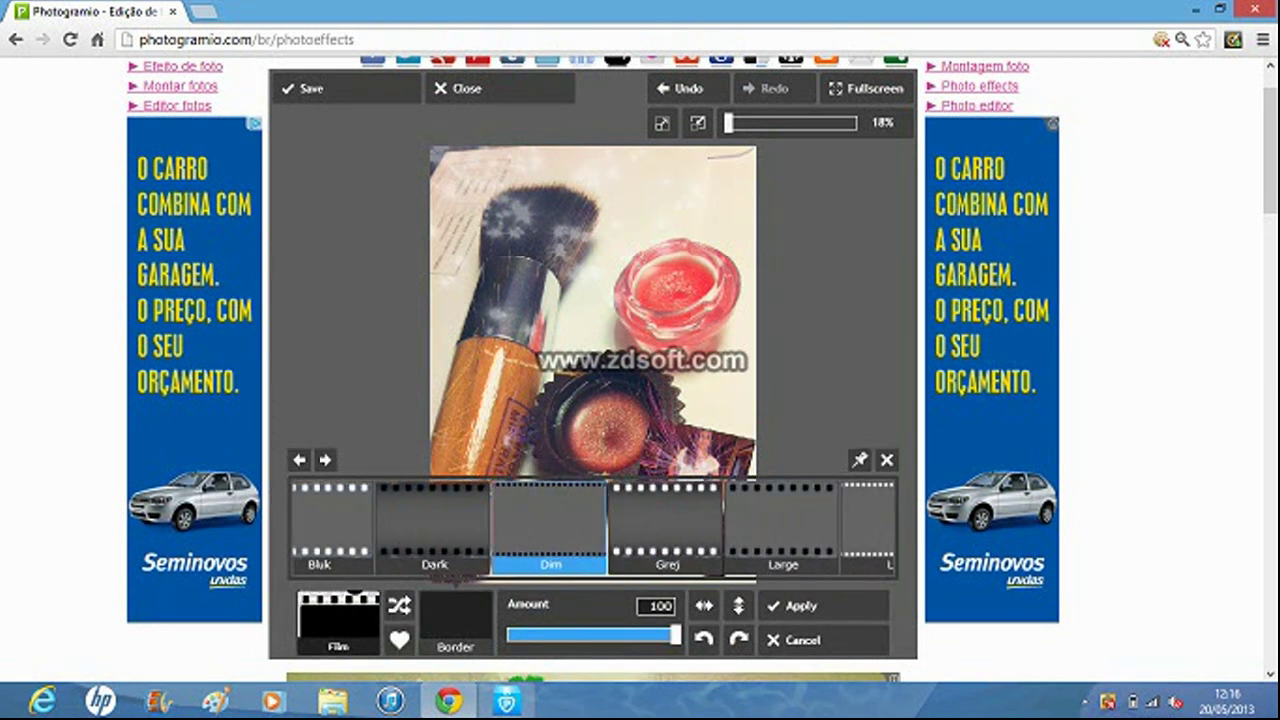
pyautogui.moveTo(783, 525); pyautogui.dragTo(511, 525)
pyautogui.click(743, 525)
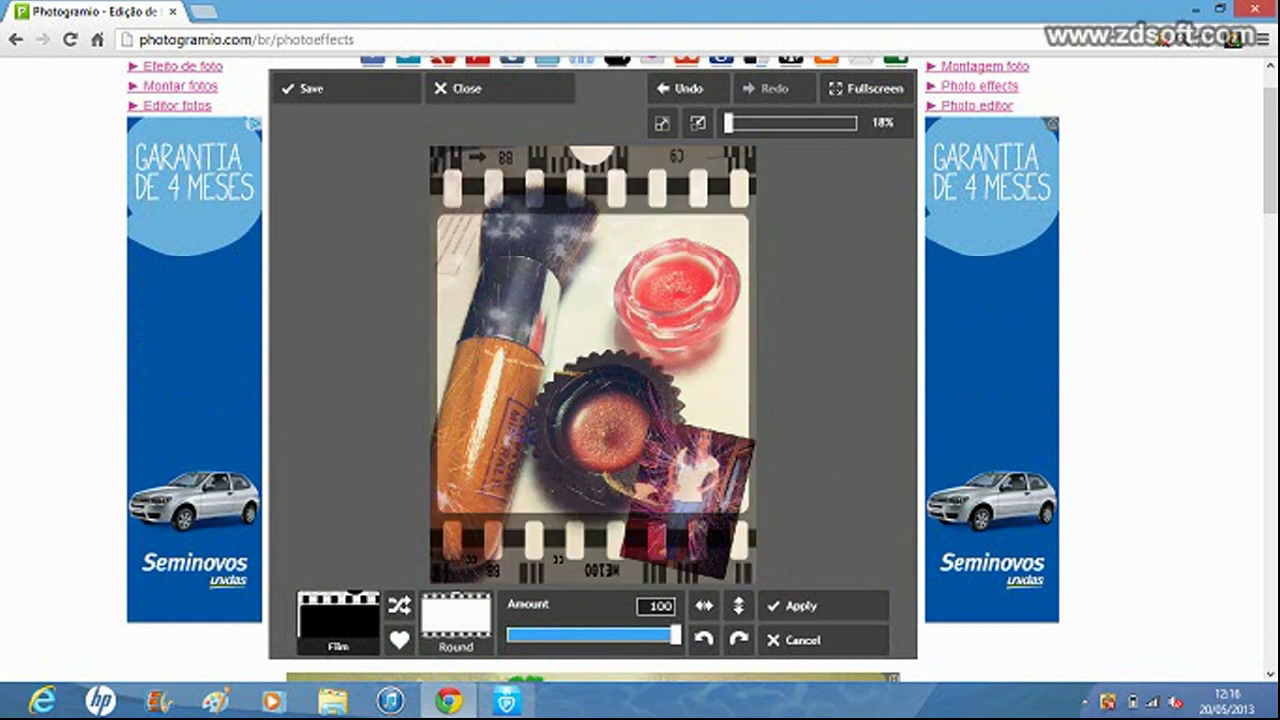
pyautogui.click(456, 622)
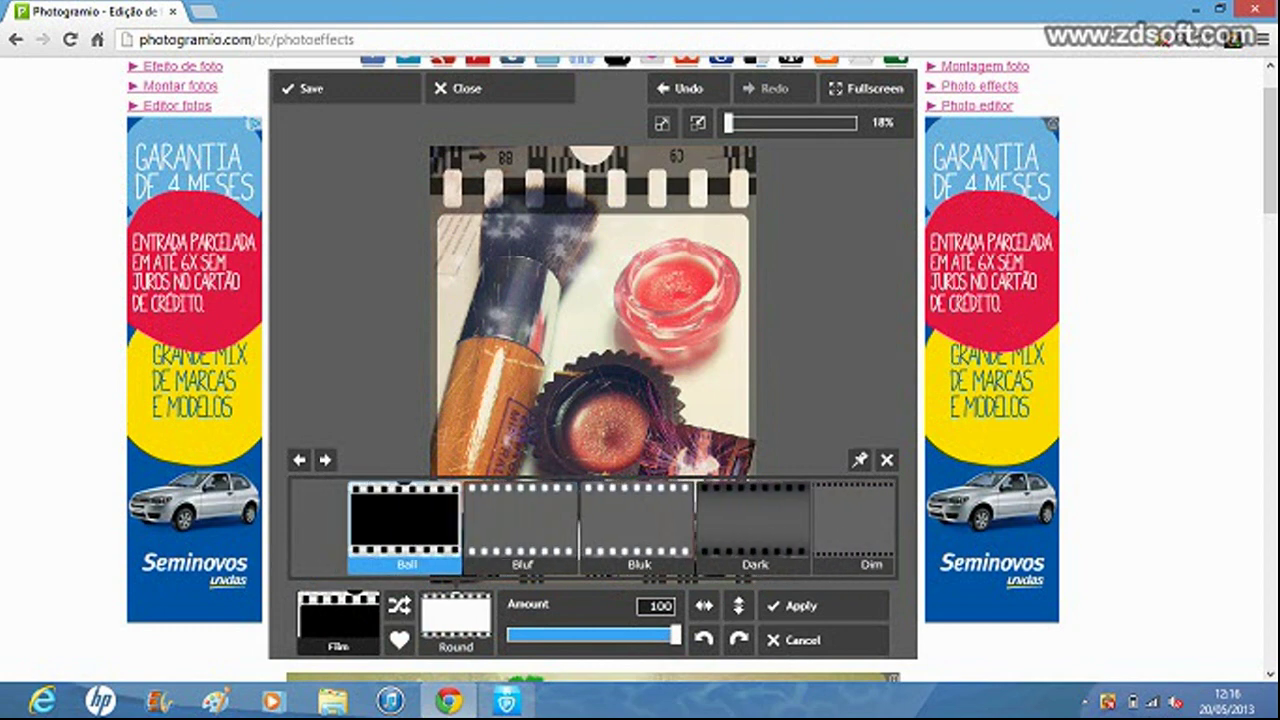
pyautogui.click(405, 525)
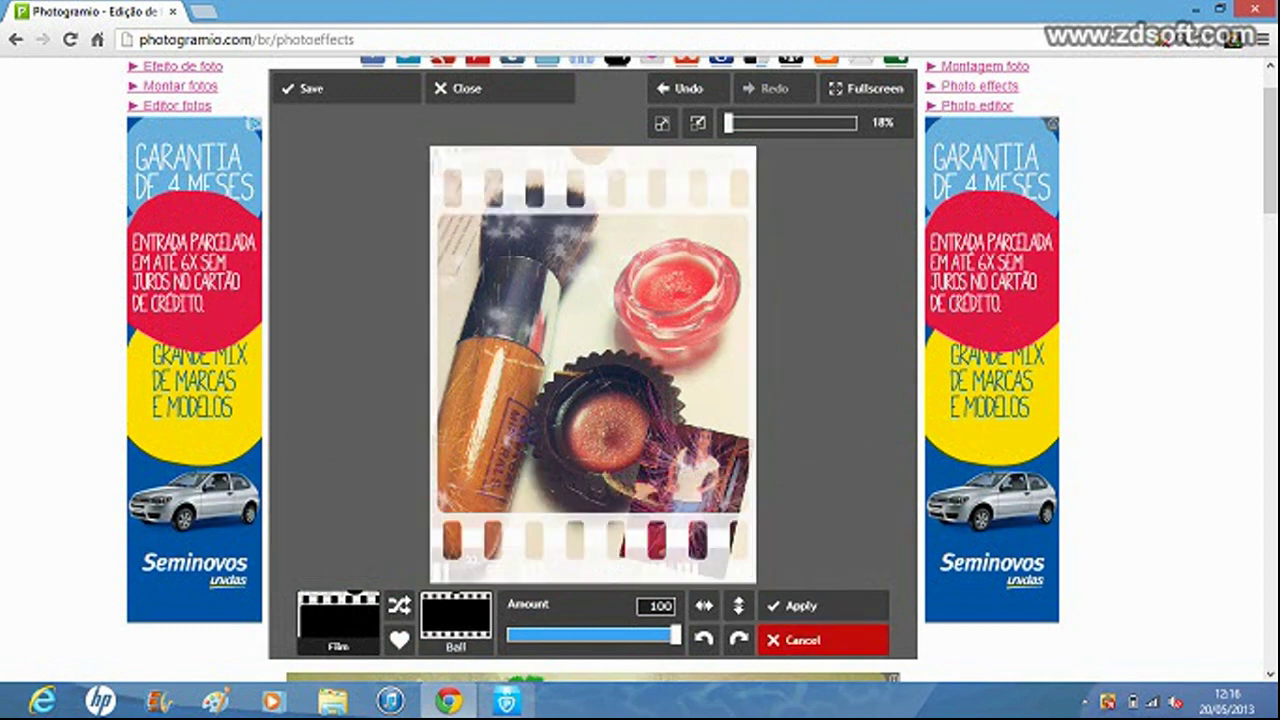
pyautogui.click(785, 640)
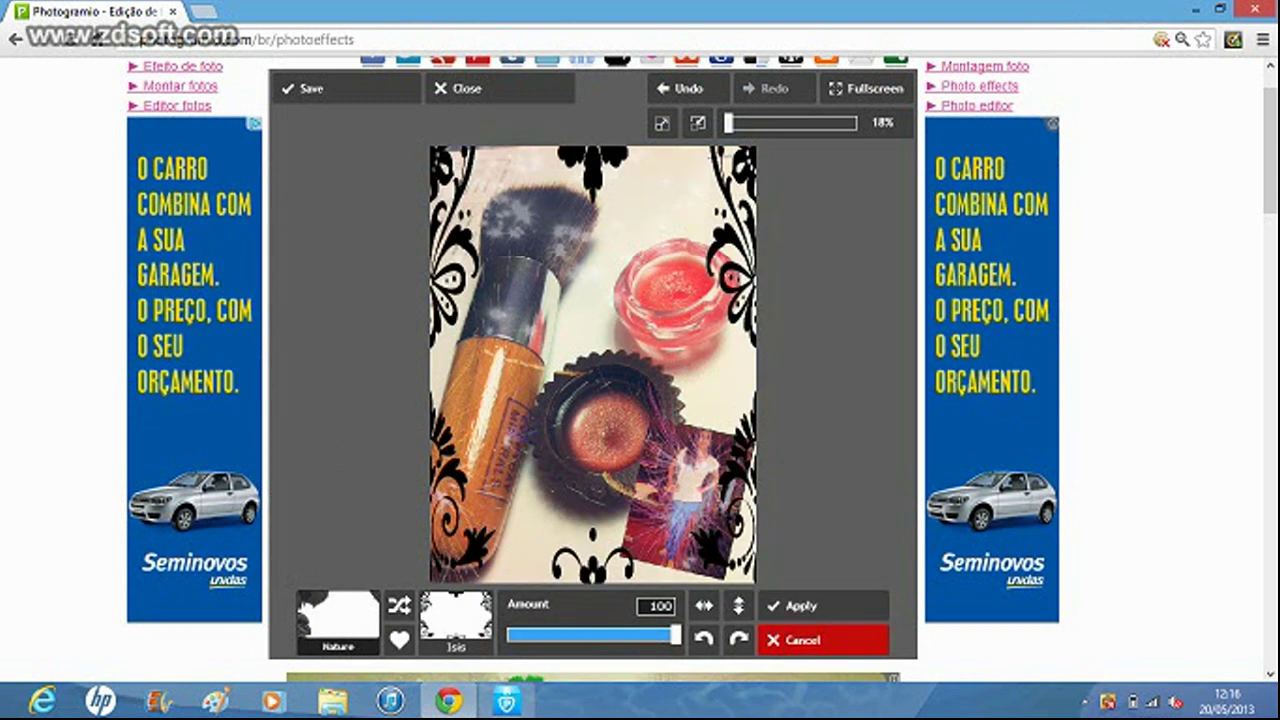
pyautogui.click(822, 640)
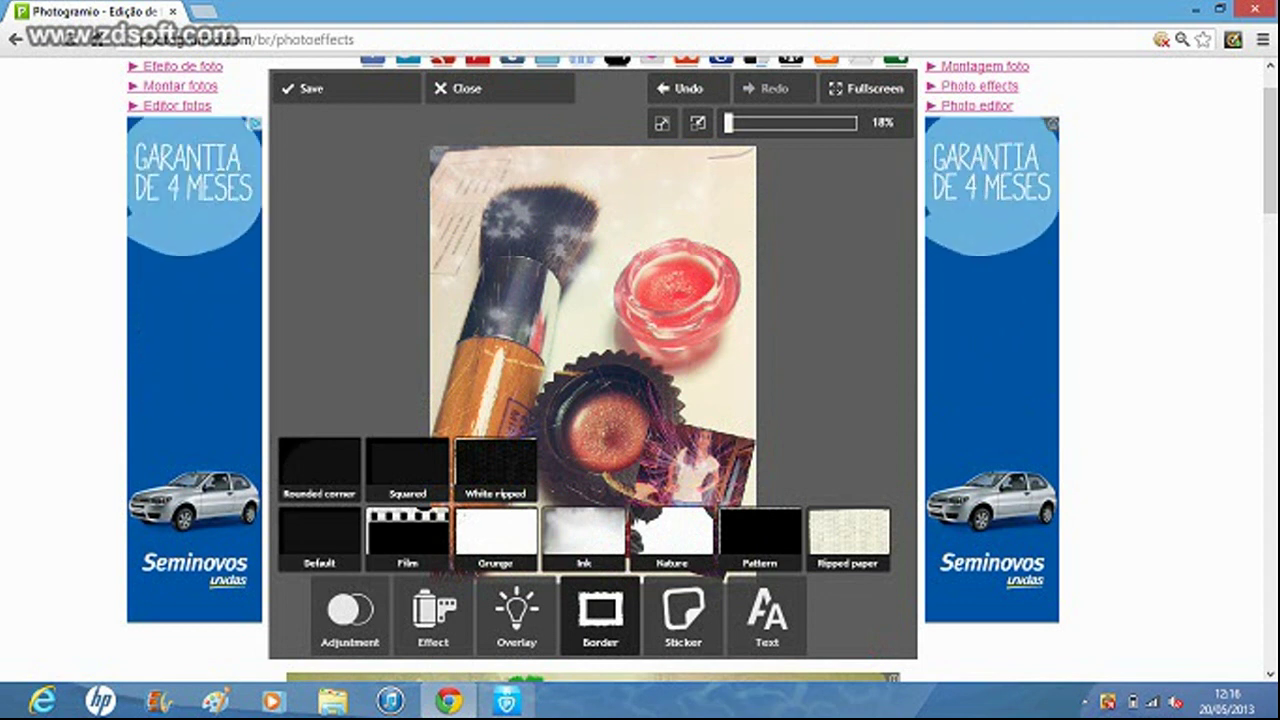
# Step: Add the Glasses 01 sticker and place it over the woman's face in the small inset photo
pyautogui.click(683, 617)
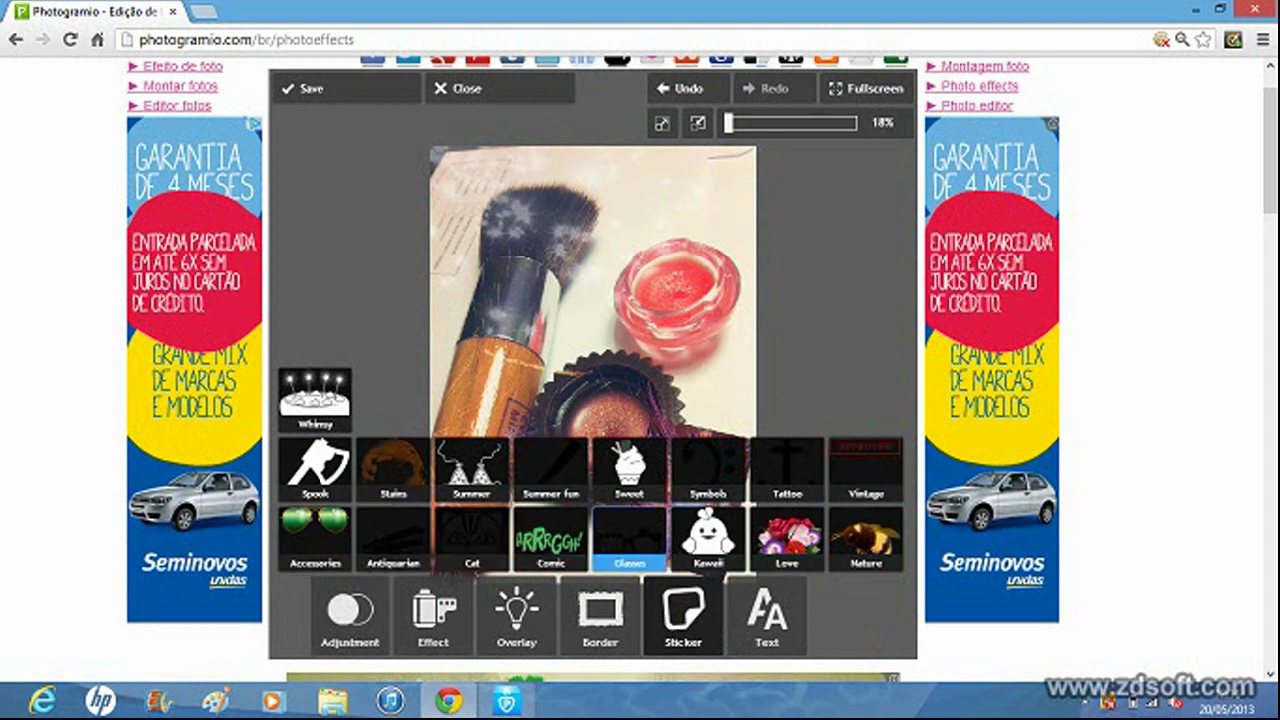
pyautogui.click(629, 537)
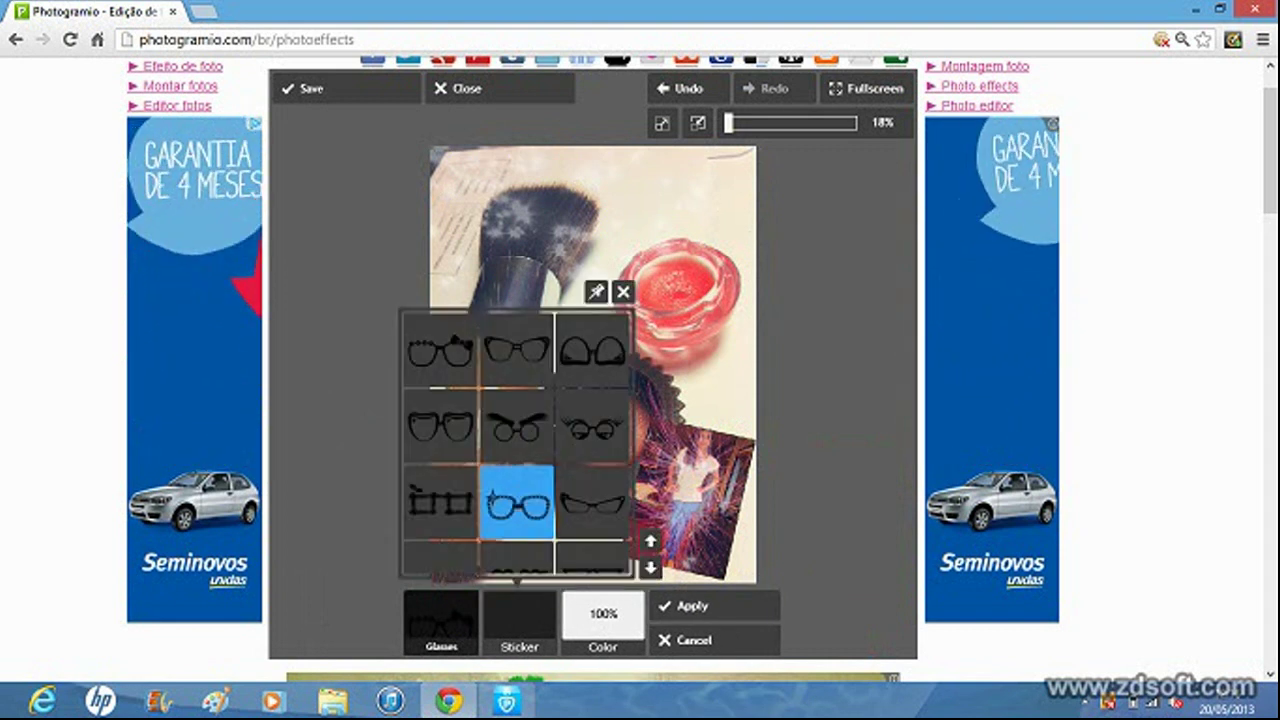
pyautogui.click(440, 350)
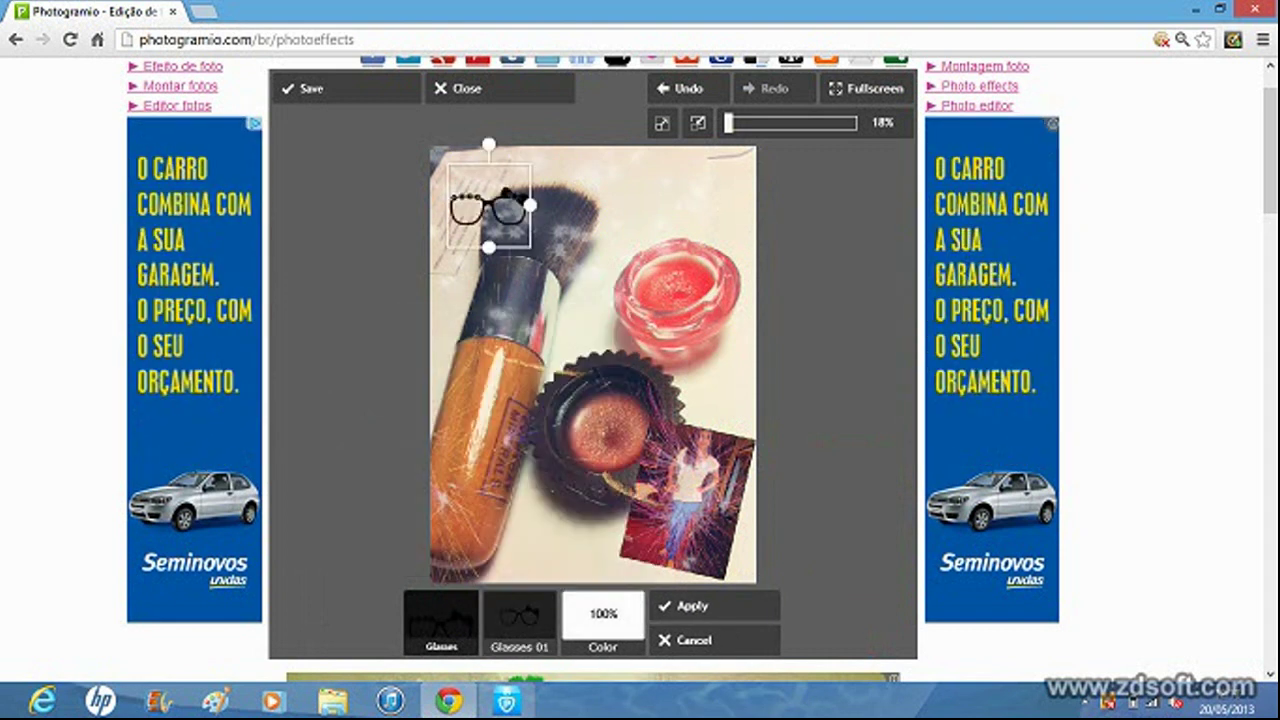
pyautogui.moveTo(708, 428); pyautogui.dragTo(704, 445)
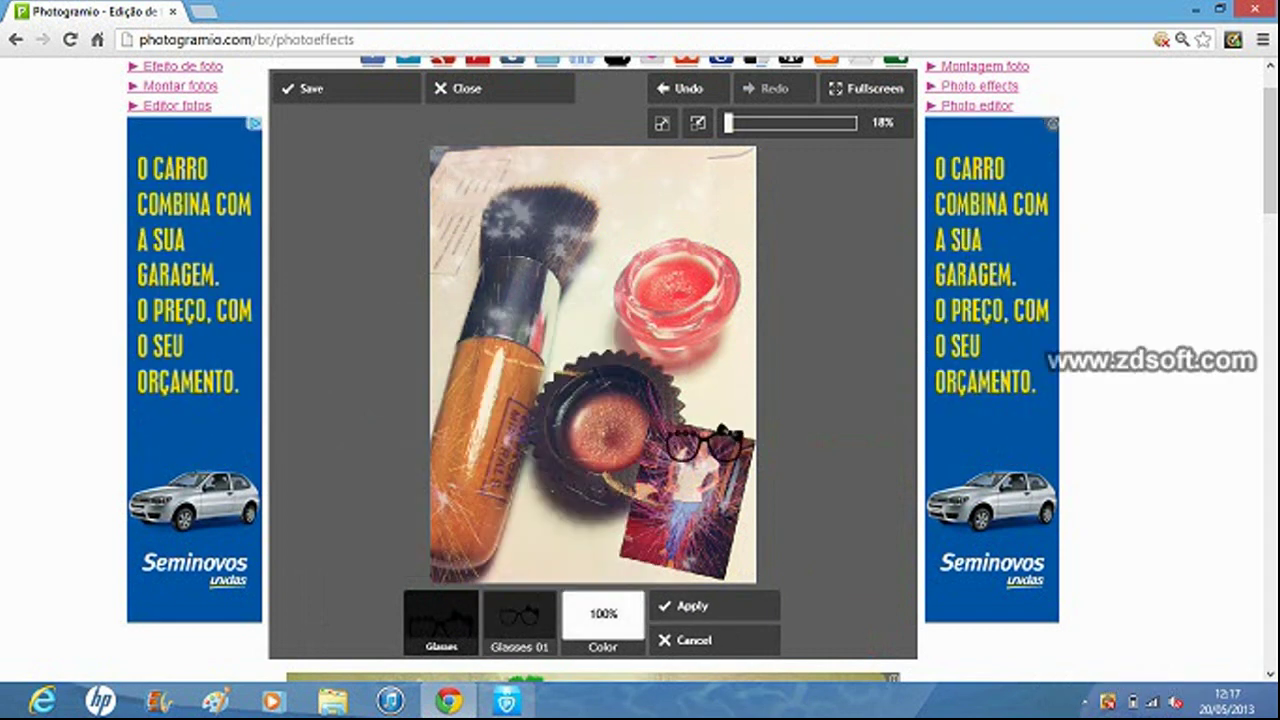
pyautogui.moveTo(668, 286); pyautogui.dragTo(698, 443)
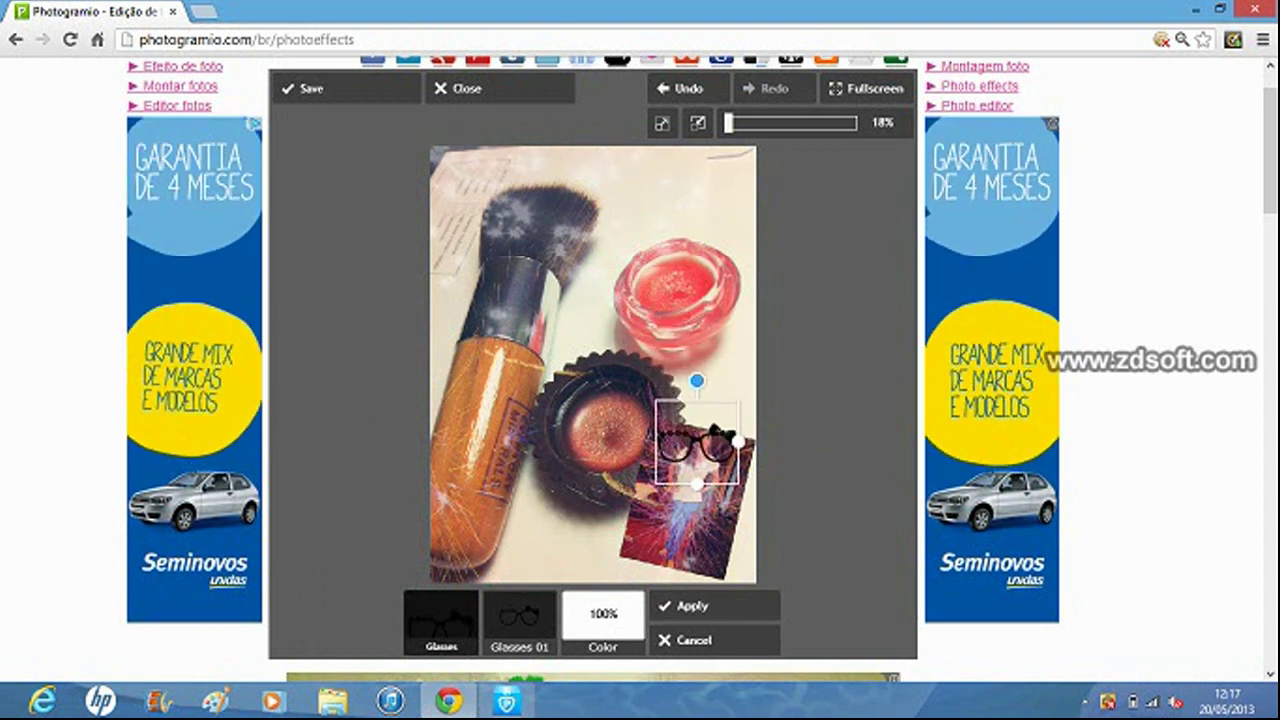
# Step: Shrink the Glasses 01 sticker to fit the woman's face in the inset photo, recolour it and apply it
pyautogui.moveTo(697, 381); pyautogui.dragTo(706, 382)
pyautogui.moveTo(736, 453); pyautogui.dragTo(722, 450)
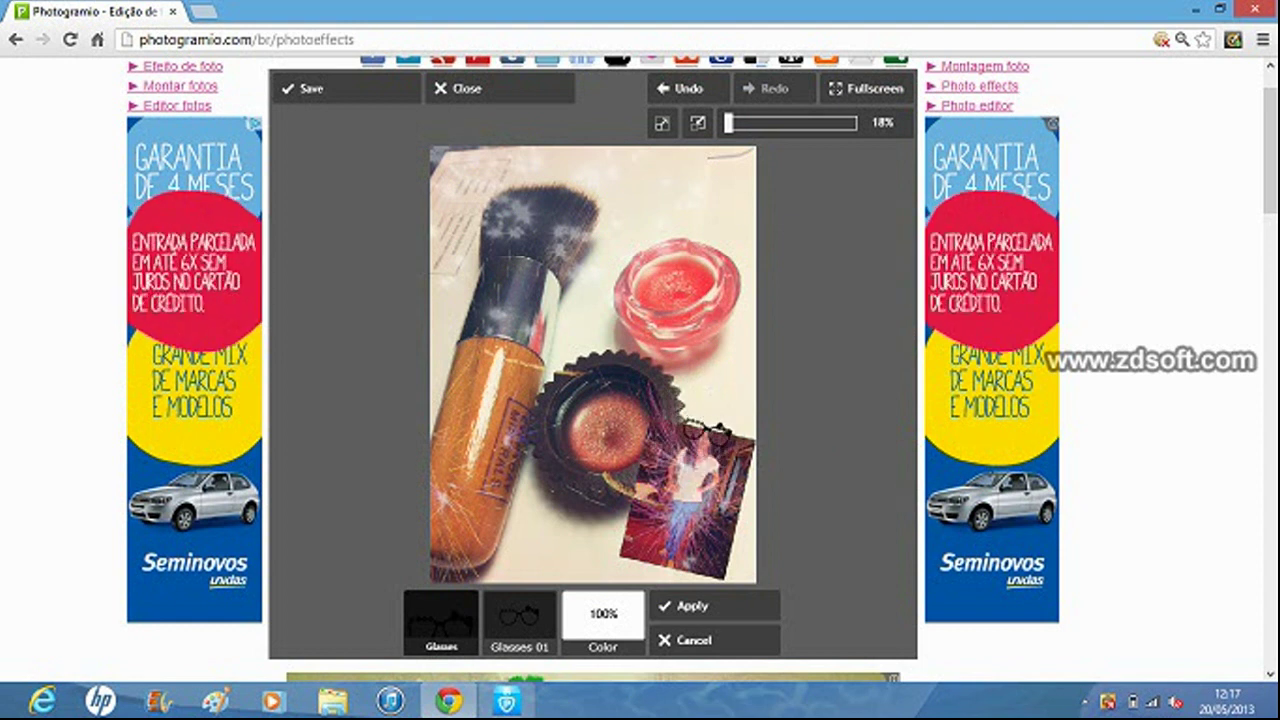
pyautogui.click(603, 620)
pyautogui.click(602, 480)
pyautogui.click(690, 605)
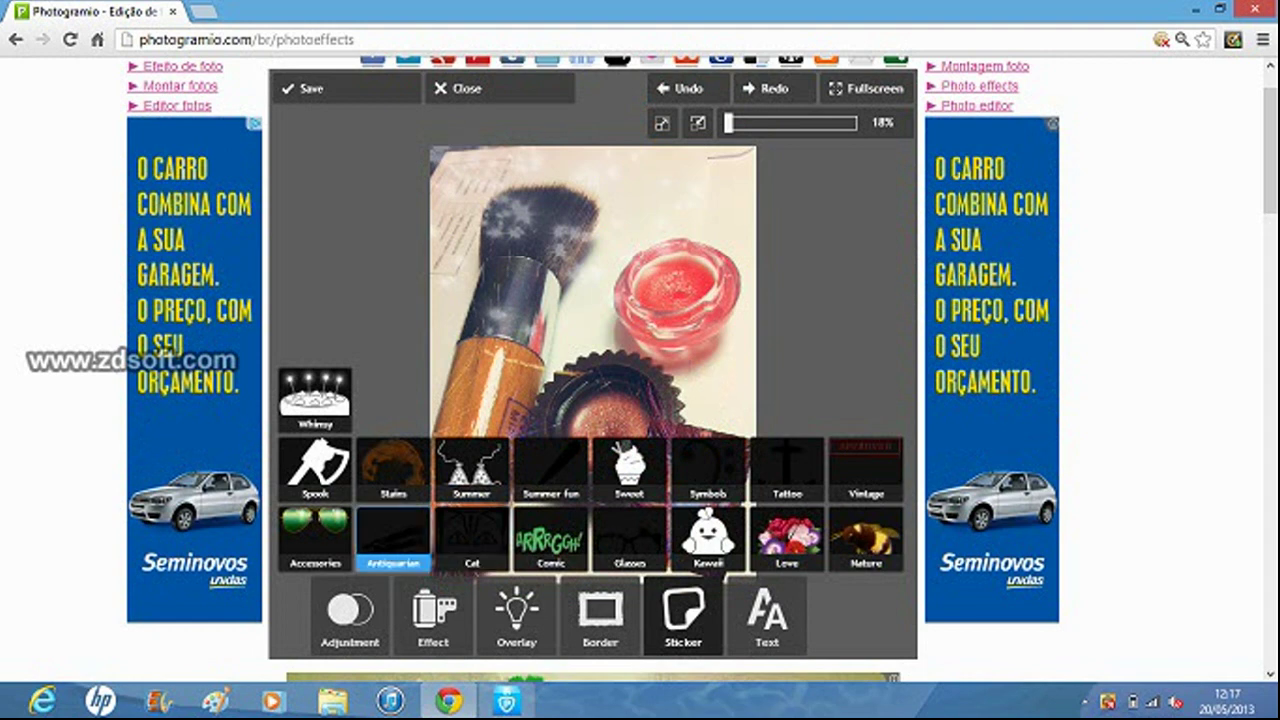
# Step: Browse the stickers in the Accessories set
pyautogui.click(315, 540)
pyautogui.click(519, 620)
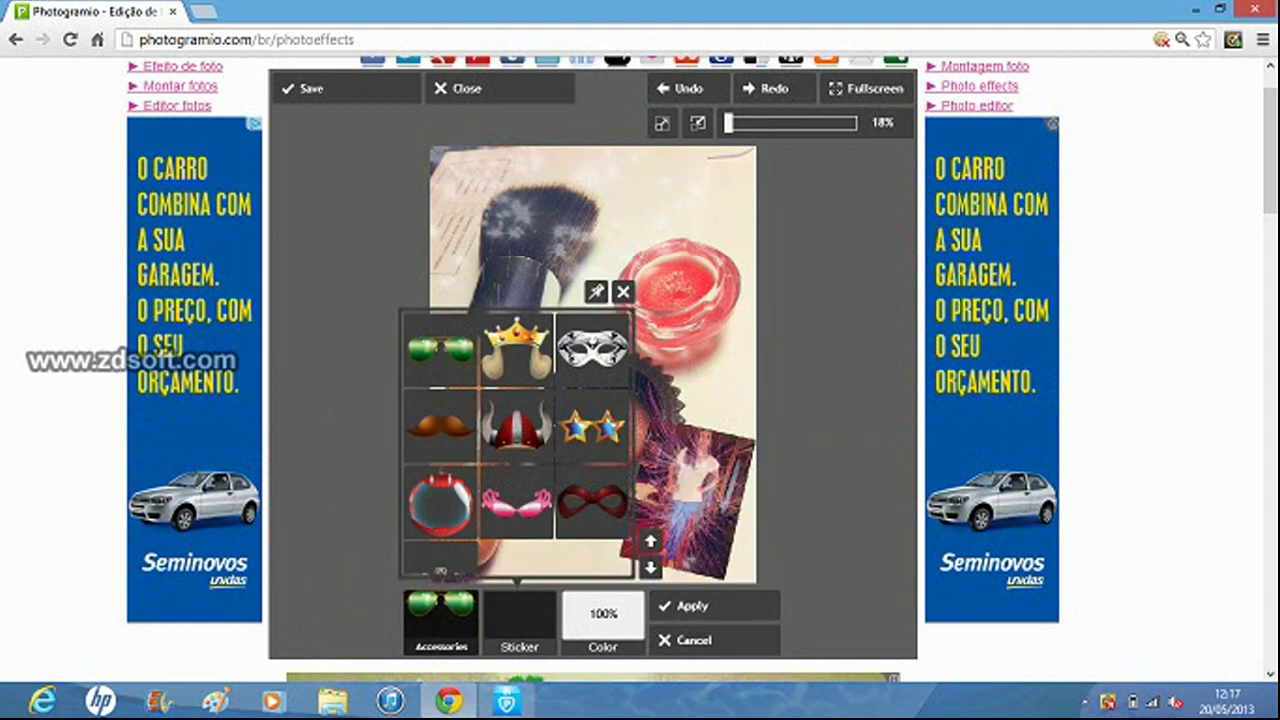
pyautogui.click(440, 620)
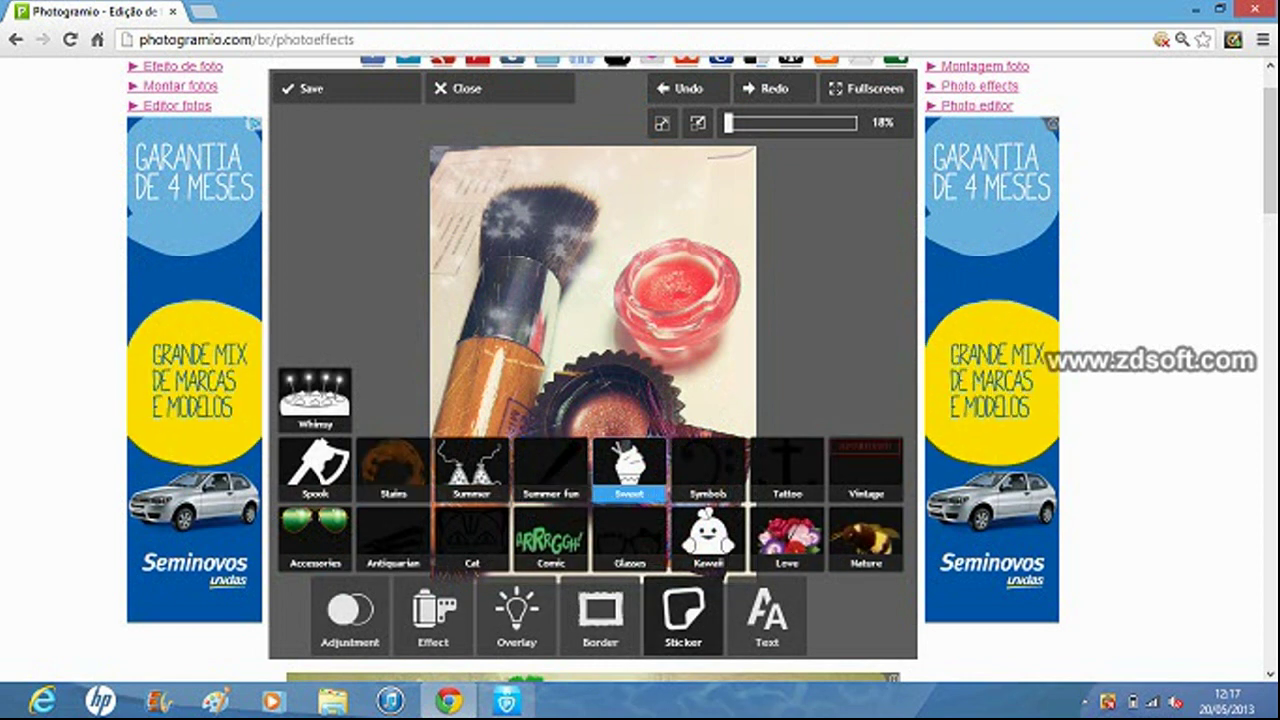
# Step: Add the Sweet 1 ice cream sticker from the Sweet set above the pink lip-gloss pot, coloured blue
pyautogui.click(629, 468)
pyautogui.click(519, 620)
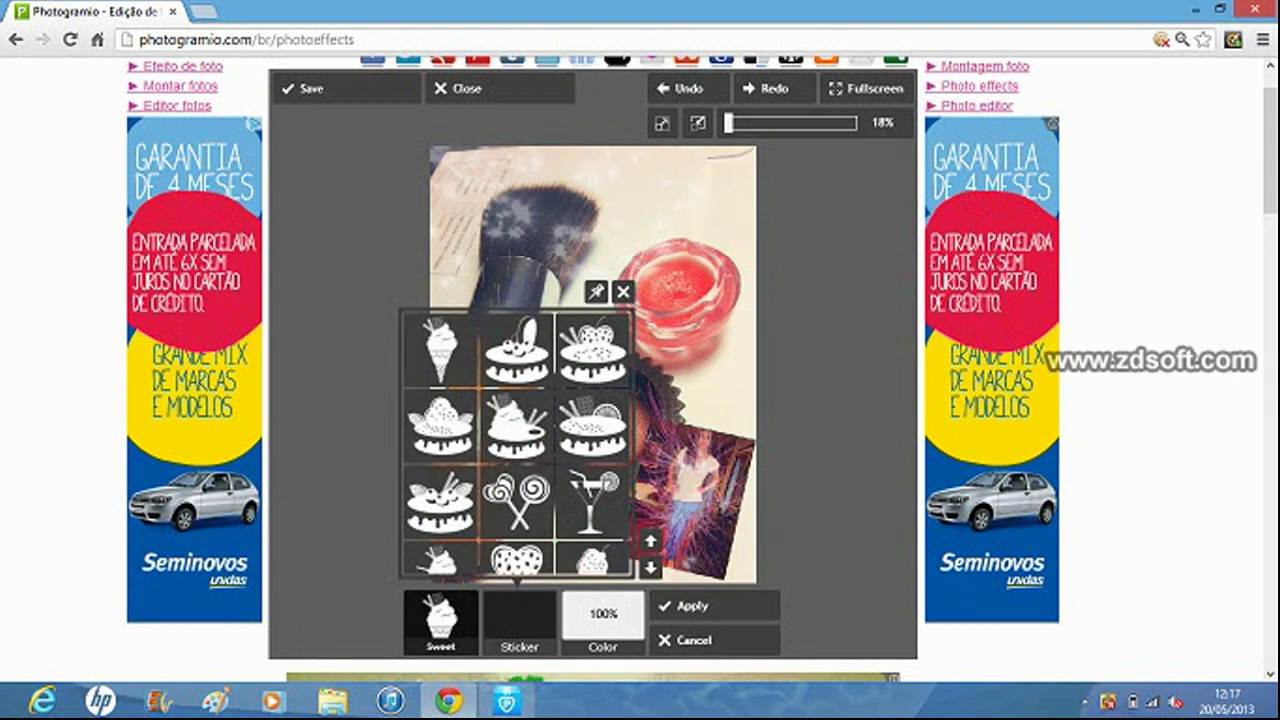
pyautogui.click(440, 350)
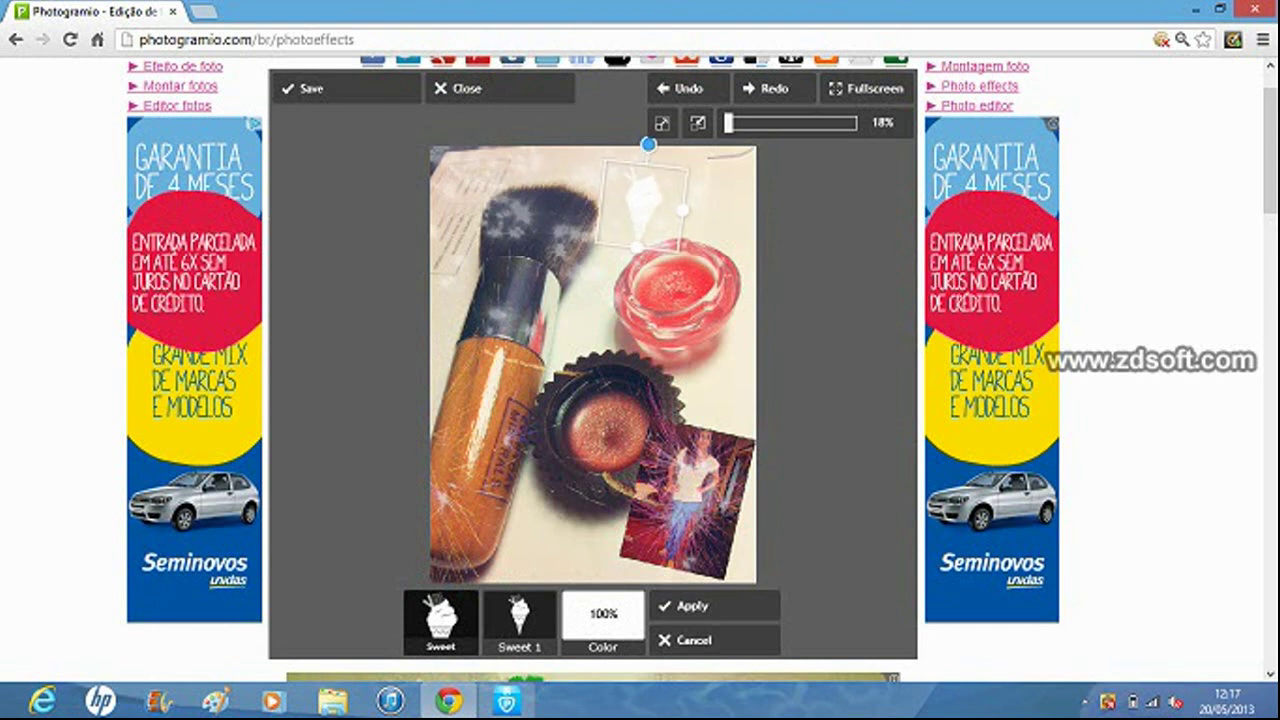
pyautogui.click(603, 615)
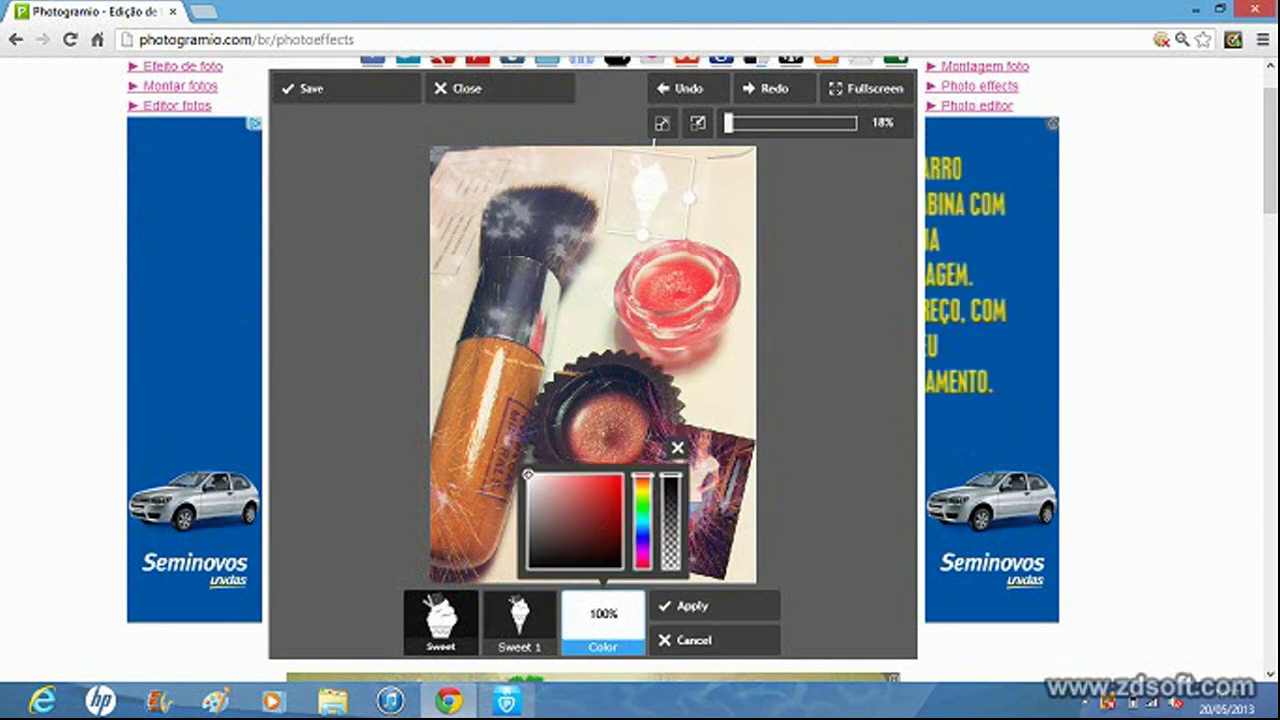
pyautogui.click(604, 477)
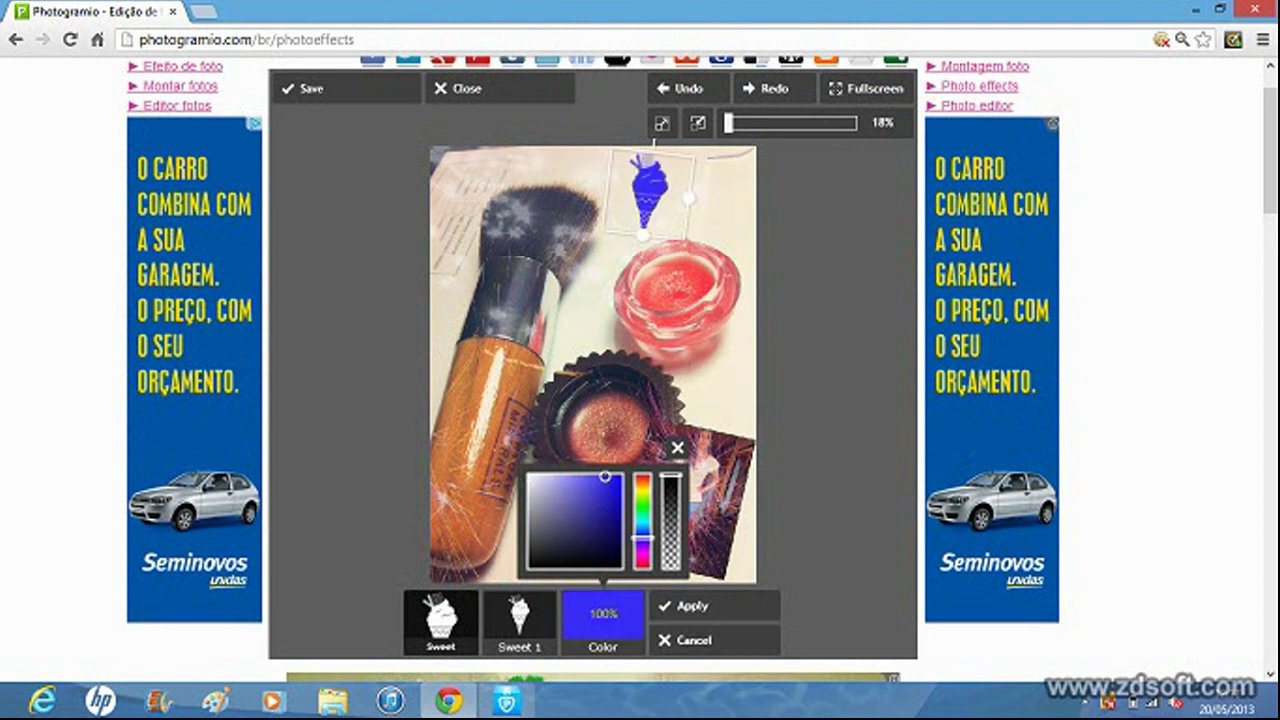
pyautogui.click(690, 605)
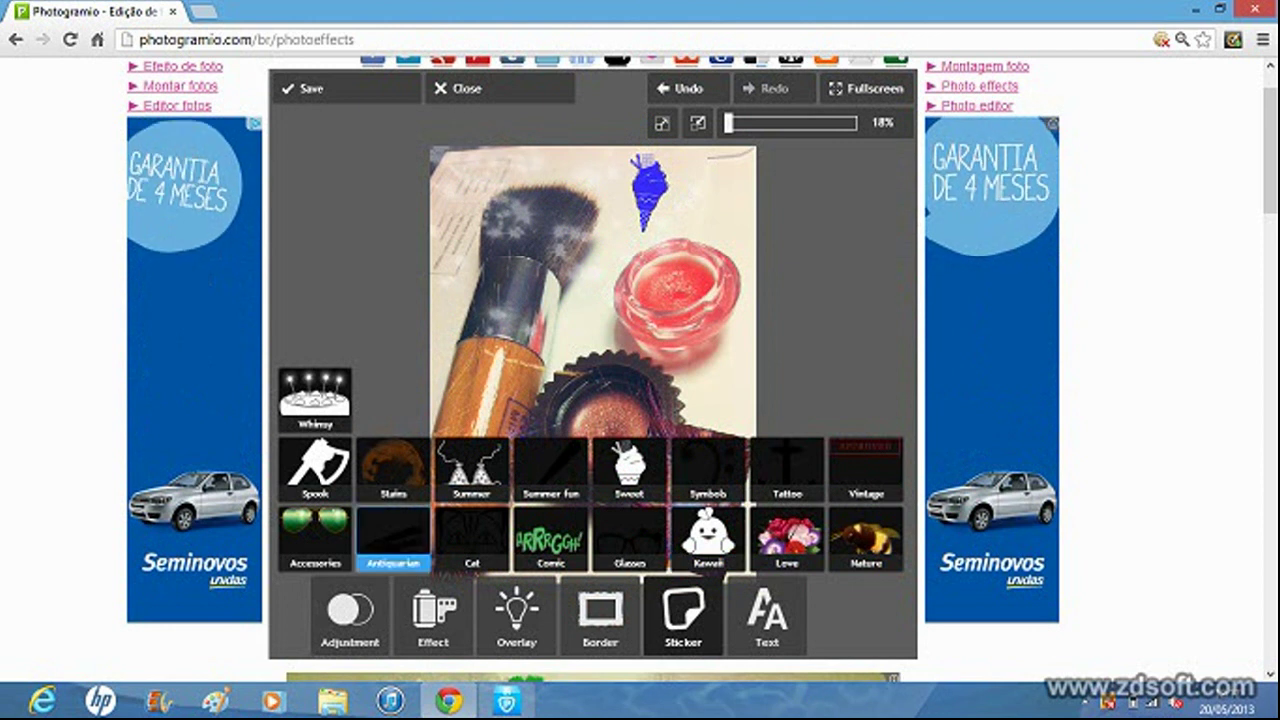
# Step: Add the text "Oioi" to the photo in the Cabin sketch font from the Handwritten set
pyautogui.click(766, 612)
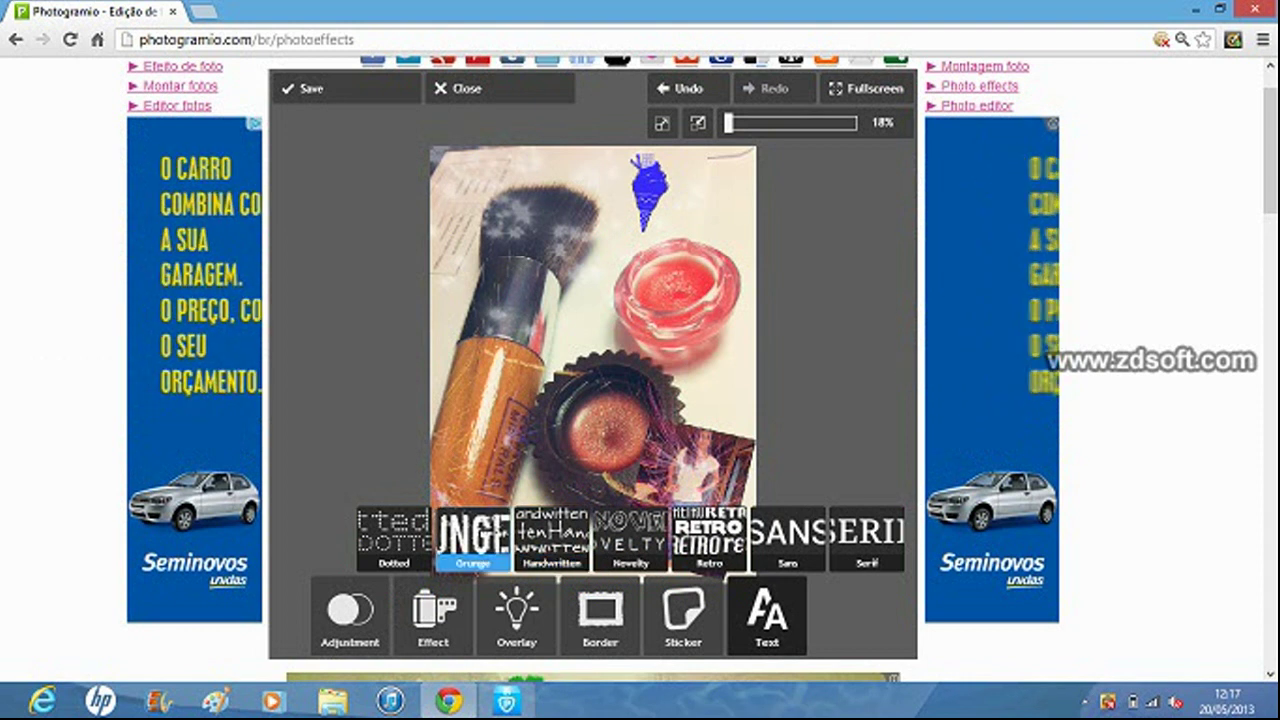
pyautogui.click(552, 538)
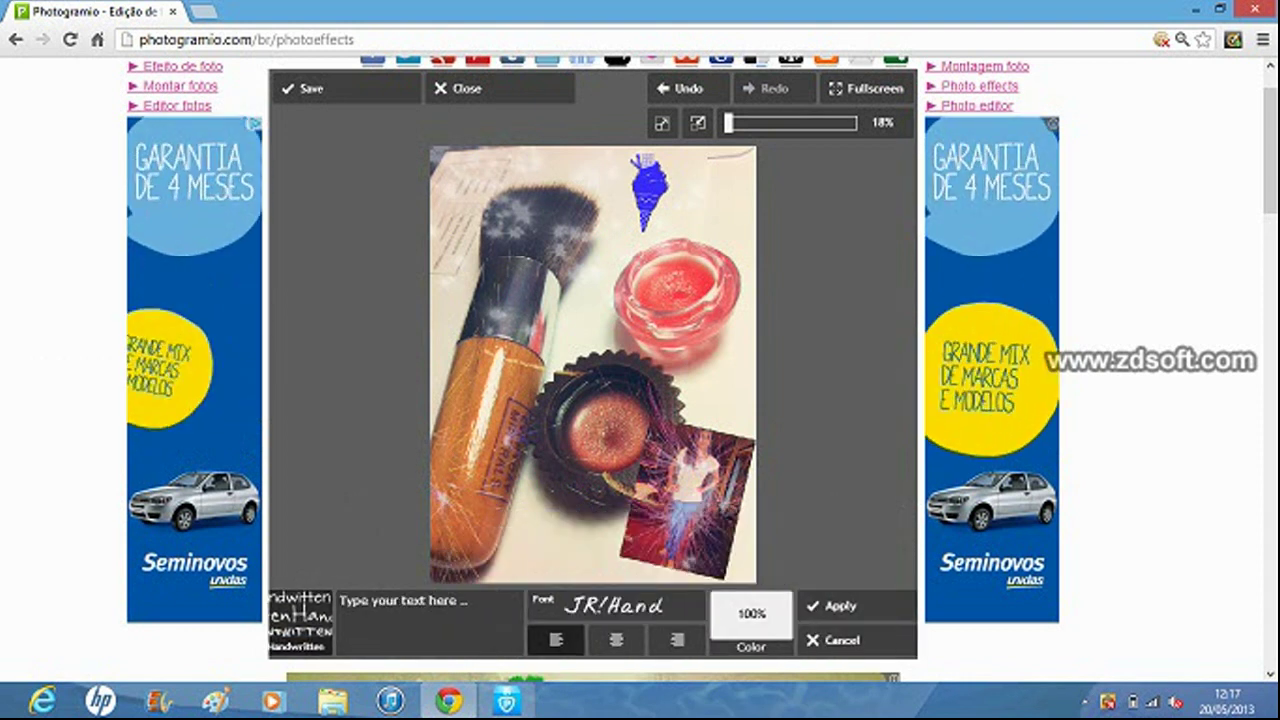
pyautogui.click(618, 606)
pyautogui.click(621, 427)
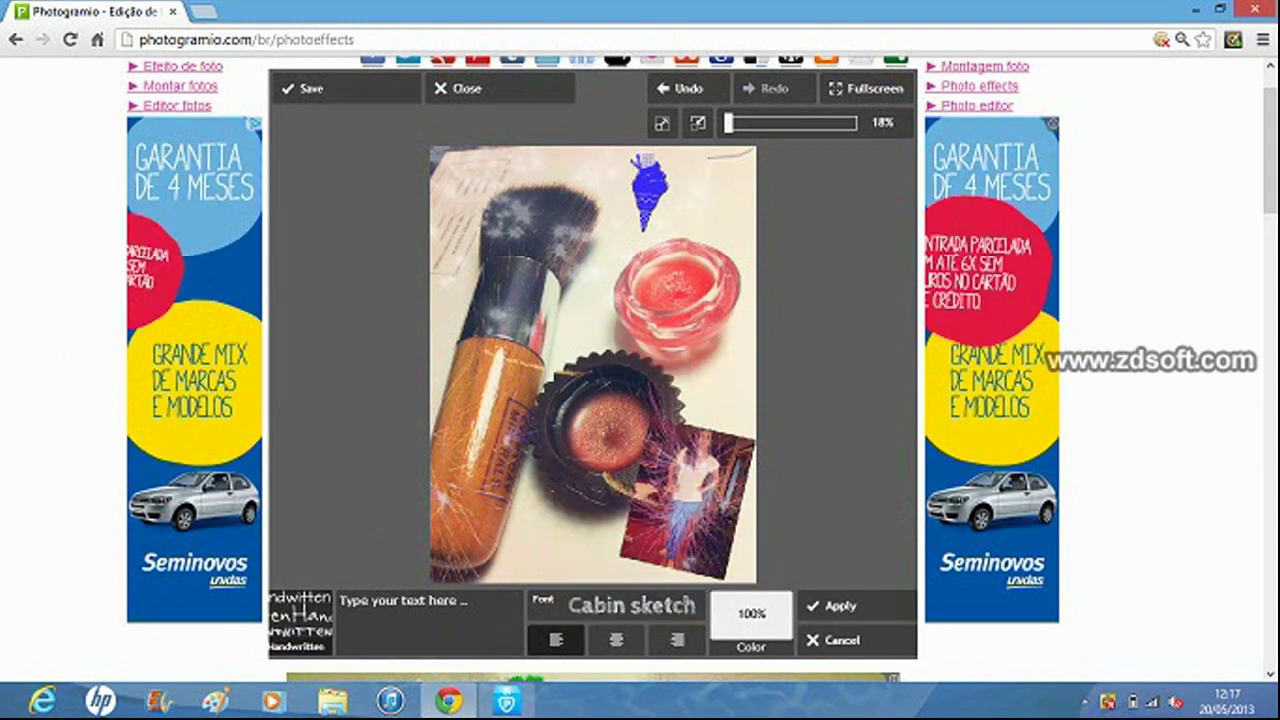
pyautogui.click(430, 622)
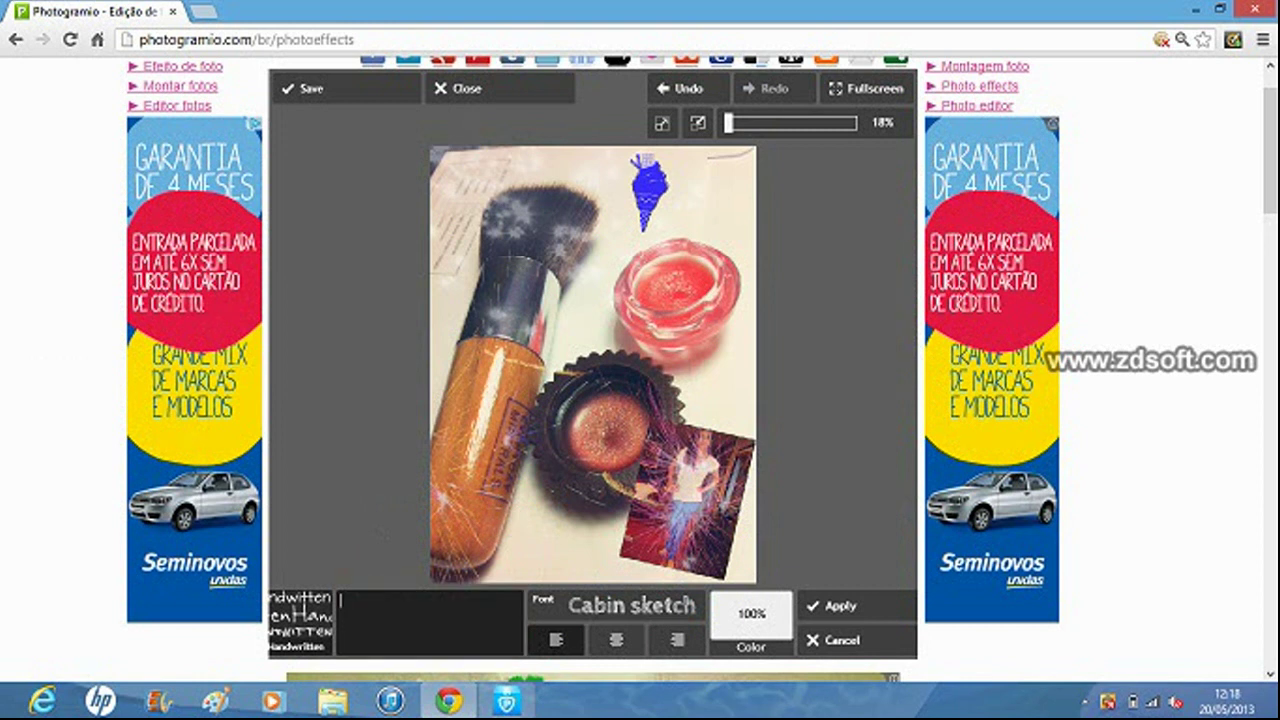
pyautogui.write('Oioi')
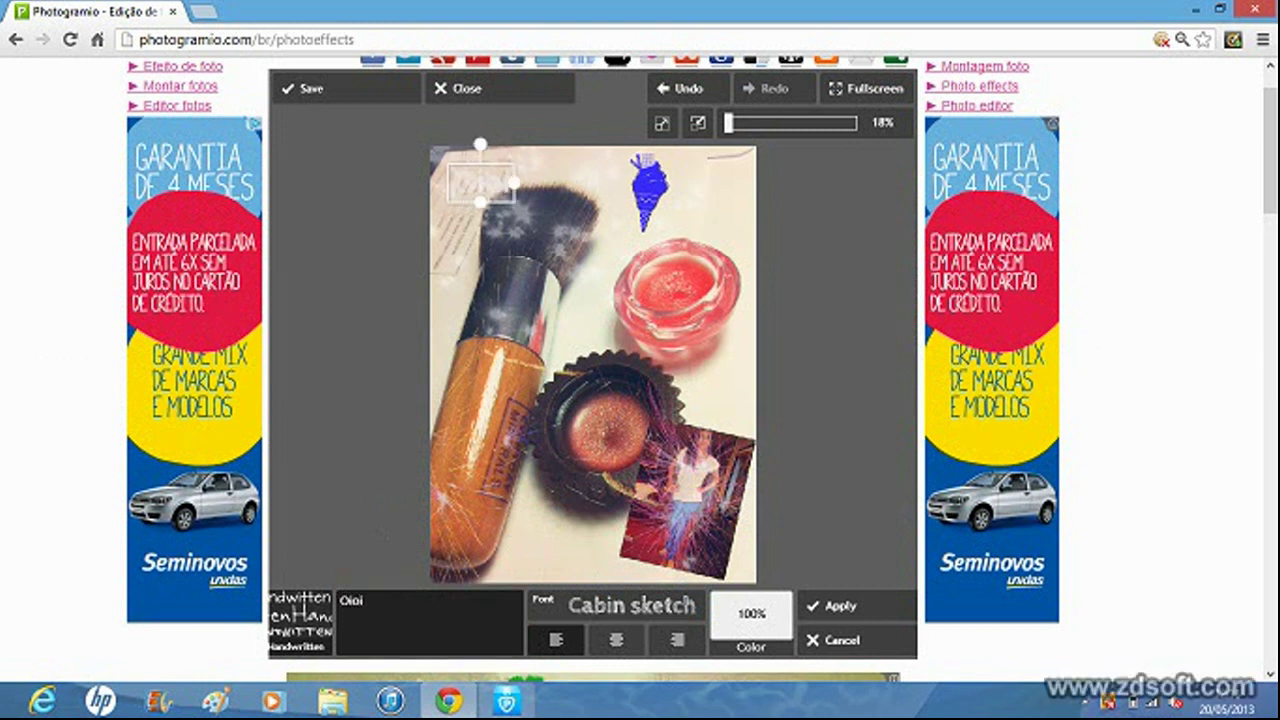
pyautogui.click(380, 533)
# Step: Move the "Oioi" text to the middle of the photo, enlarge it and colour it dark purple
pyautogui.moveTo(539, 398)
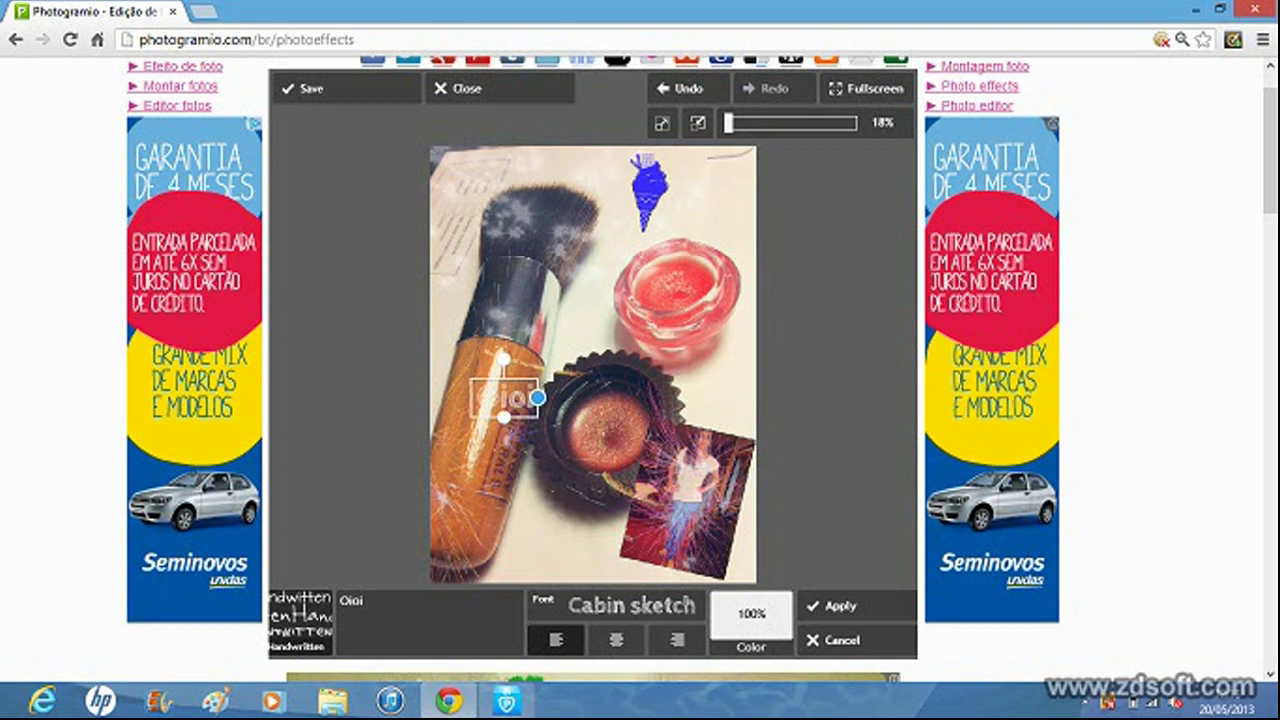
pyautogui.moveTo(541, 398); pyautogui.dragTo(617, 398)
pyautogui.moveTo(507, 398); pyautogui.dragTo(539, 416)
pyautogui.click(751, 622)
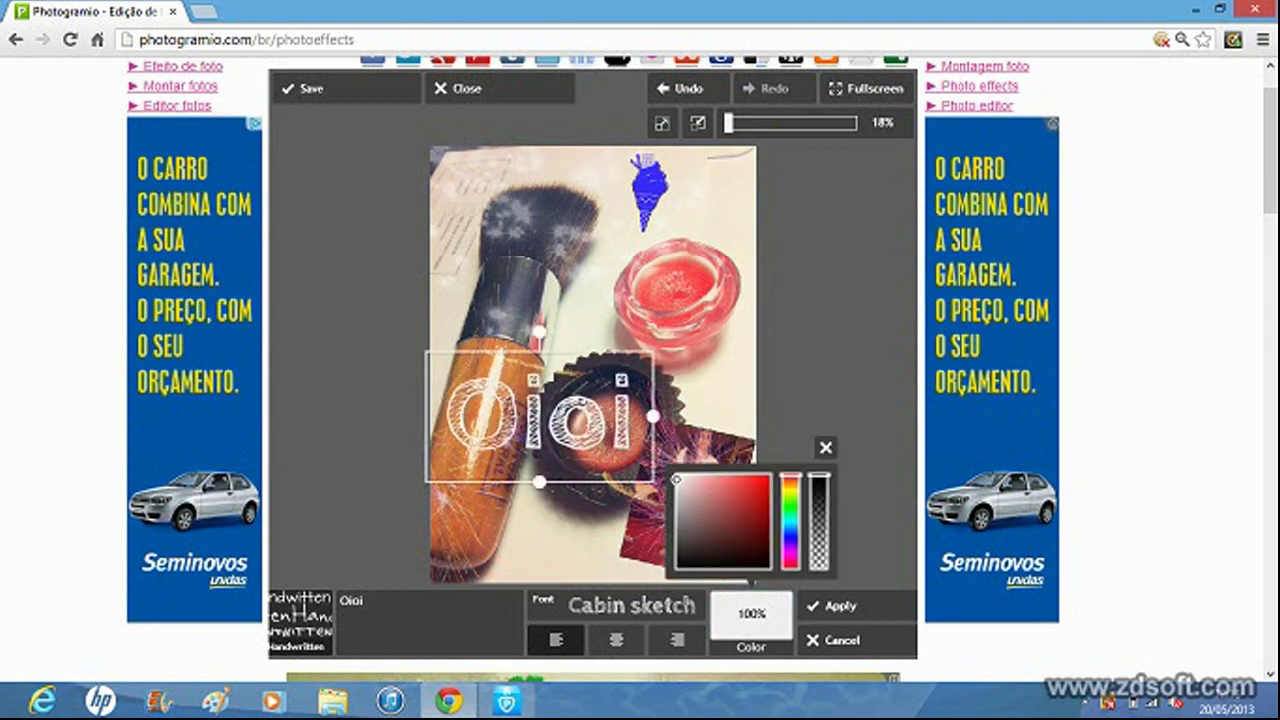
pyautogui.moveTo(790, 532)
pyautogui.mouseDown()
pyautogui.moveTo(790, 520)
pyautogui.moveTo(790, 538)
pyautogui.mouseUp()
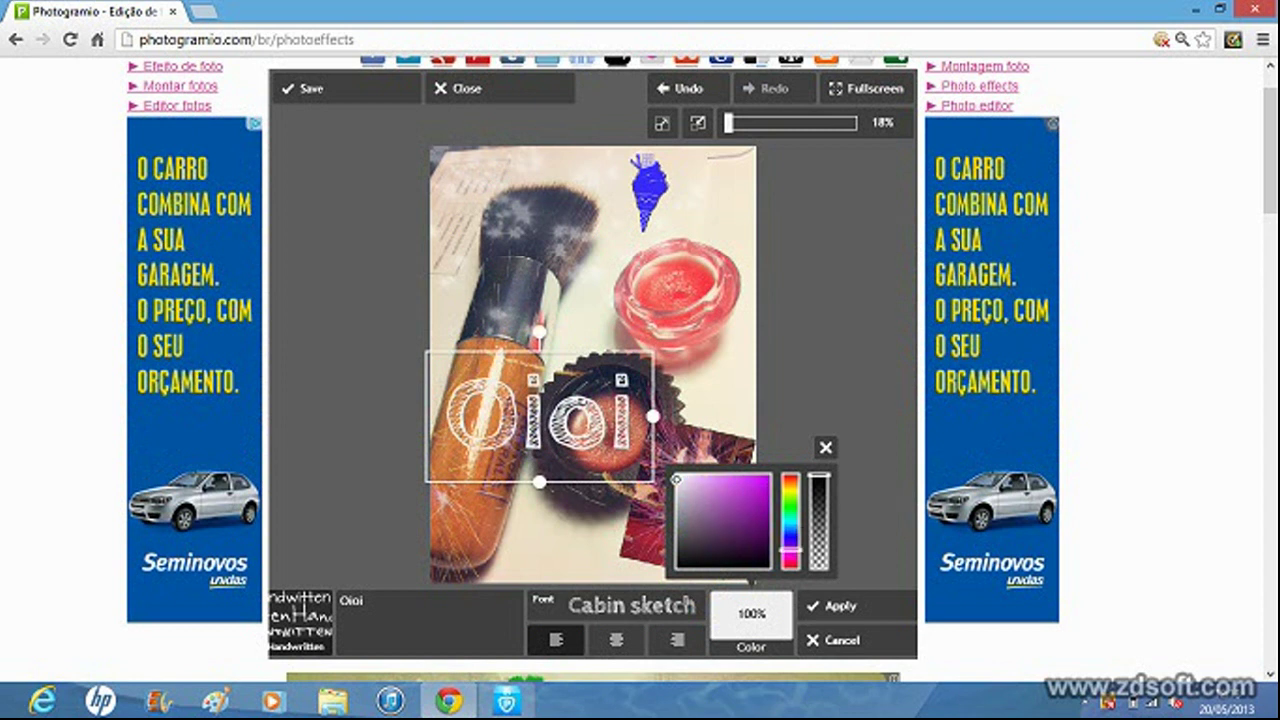
pyautogui.click(770, 490)
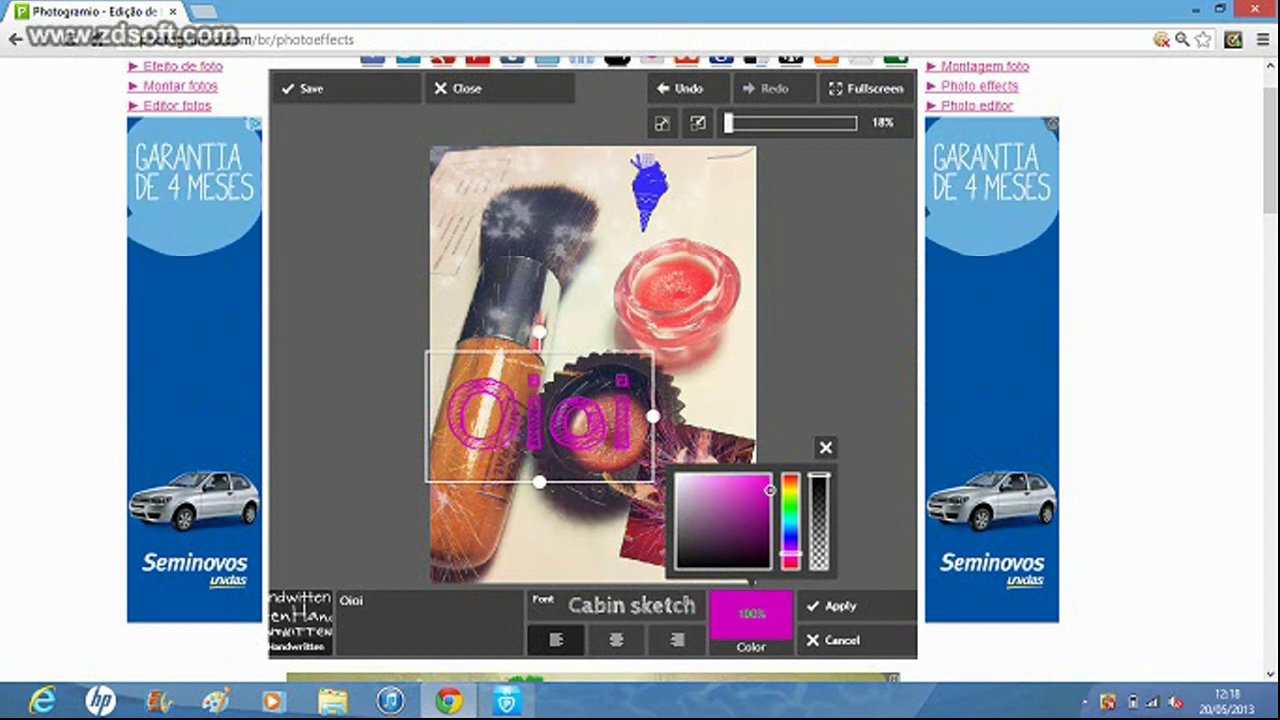
pyautogui.moveTo(770, 490); pyautogui.dragTo(770, 523)
pyautogui.click(751, 622)
# Step: Shrink the "Oioi" text, place it beside the inset photo along the picture's lower edge, and apply it
pyautogui.moveTo(540, 417); pyautogui.dragTo(569, 532)
pyautogui.moveTo(681, 535); pyautogui.dragTo(556, 540)
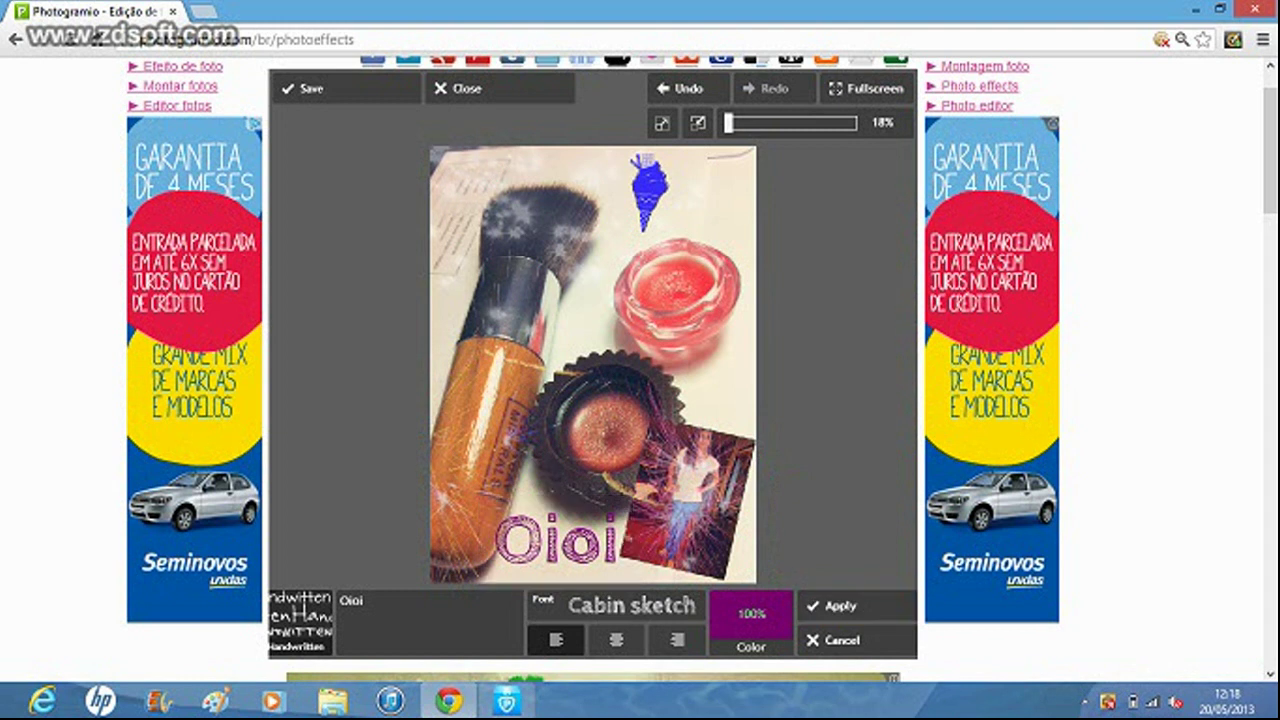
pyautogui.click(840, 606)
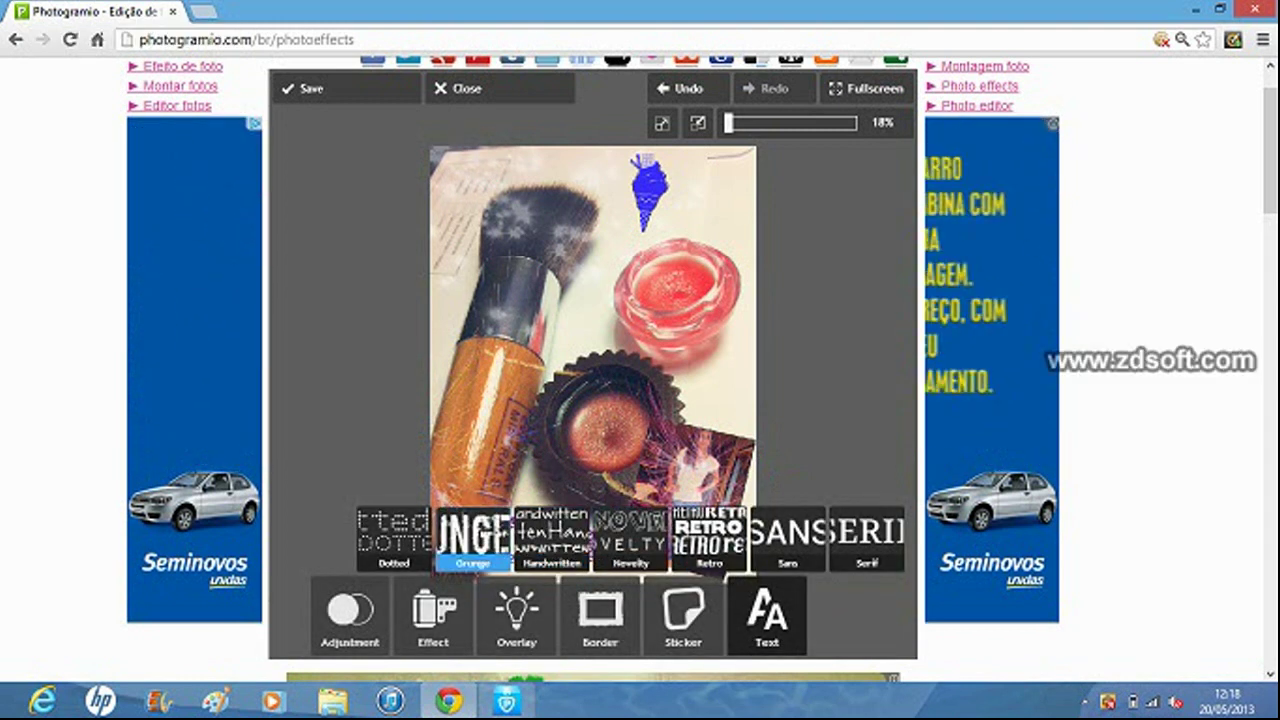
# Step: Add the text "Super linda" in the Alpha Echo font from the Grunge set
pyautogui.click(473, 540)
pyautogui.click(616, 606)
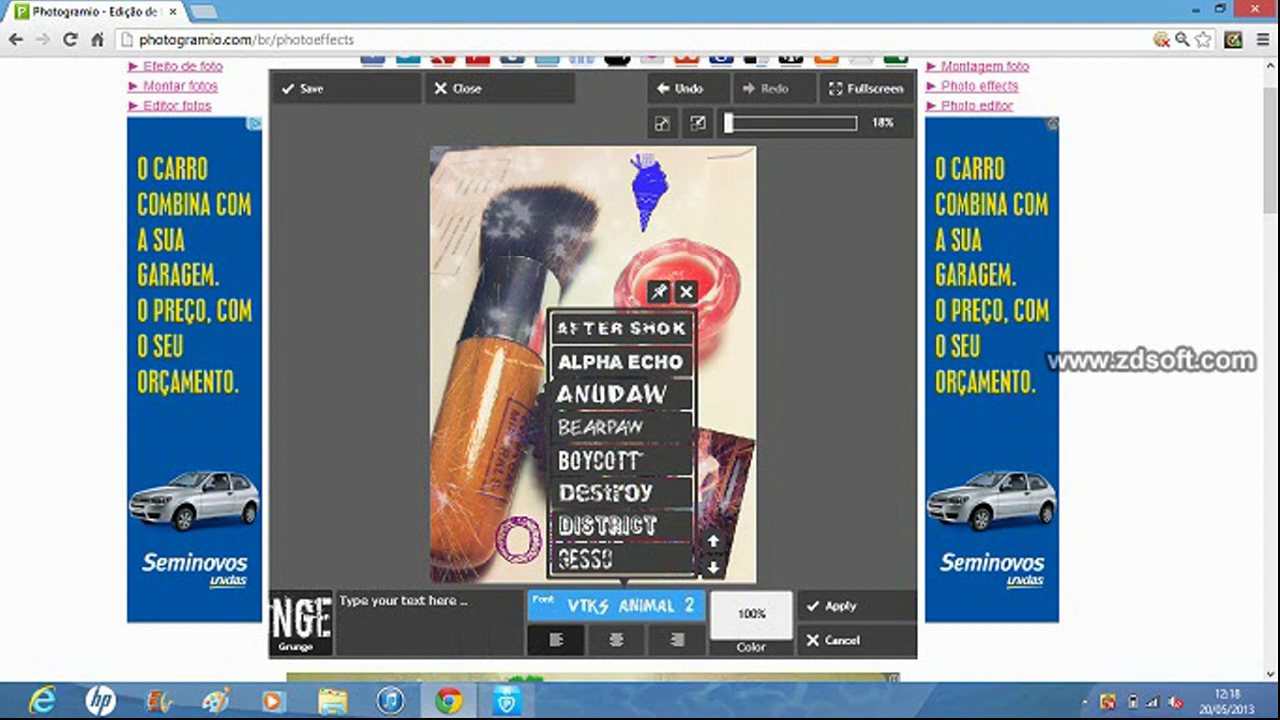
pyautogui.click(621, 362)
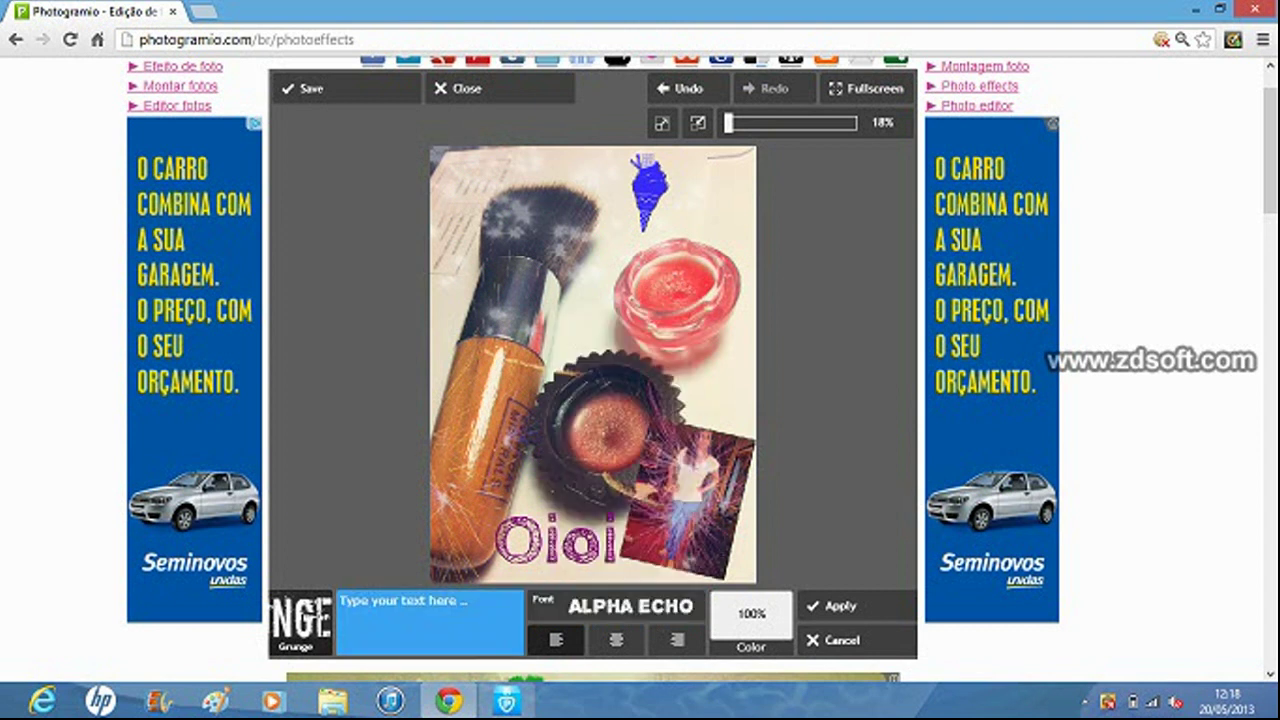
pyautogui.write('Sup')
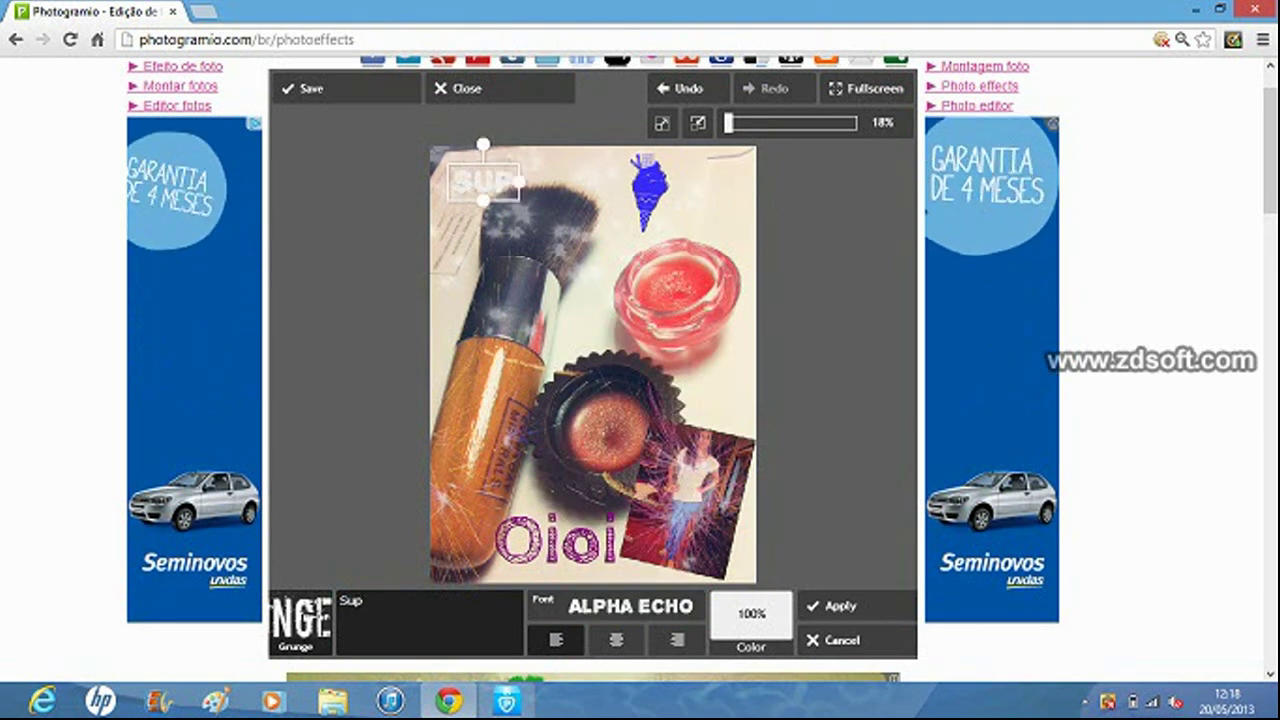
pyautogui.write('er linda')
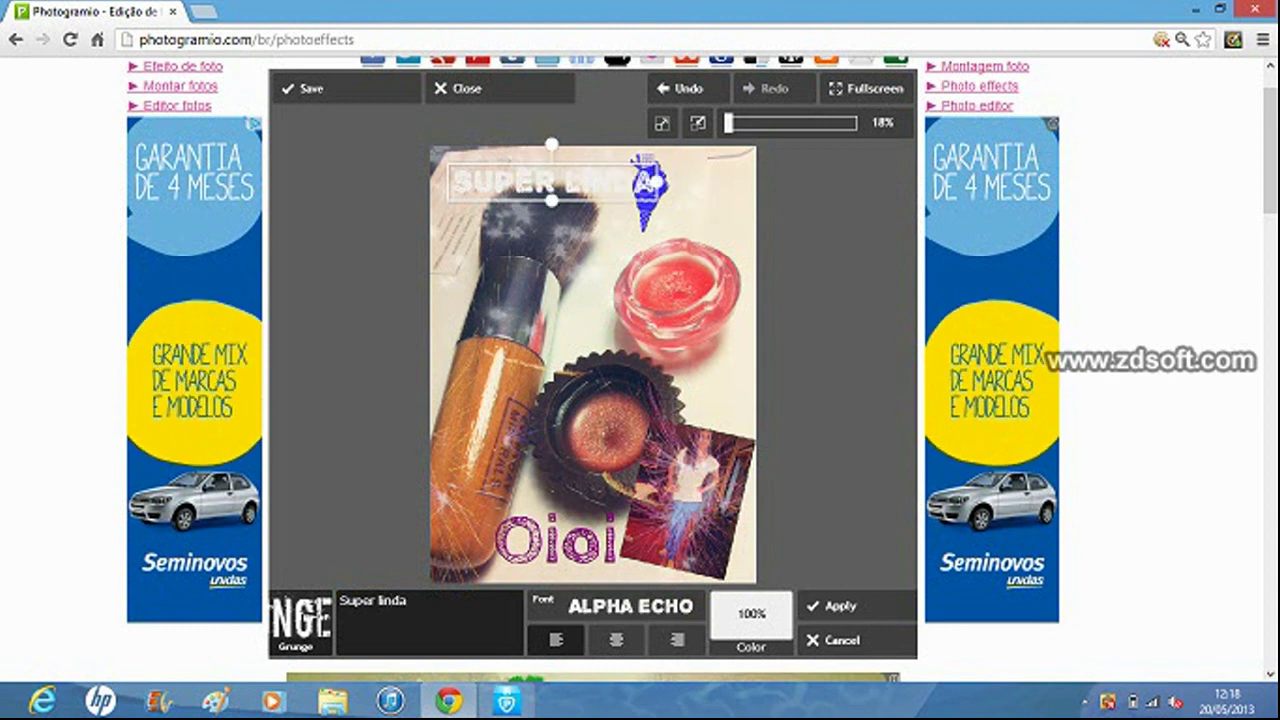
# Step: Colour the "Super linda" text orange, place it in the photo's upper-left corner beside the ice cream, and apply it
pyautogui.click(751, 615)
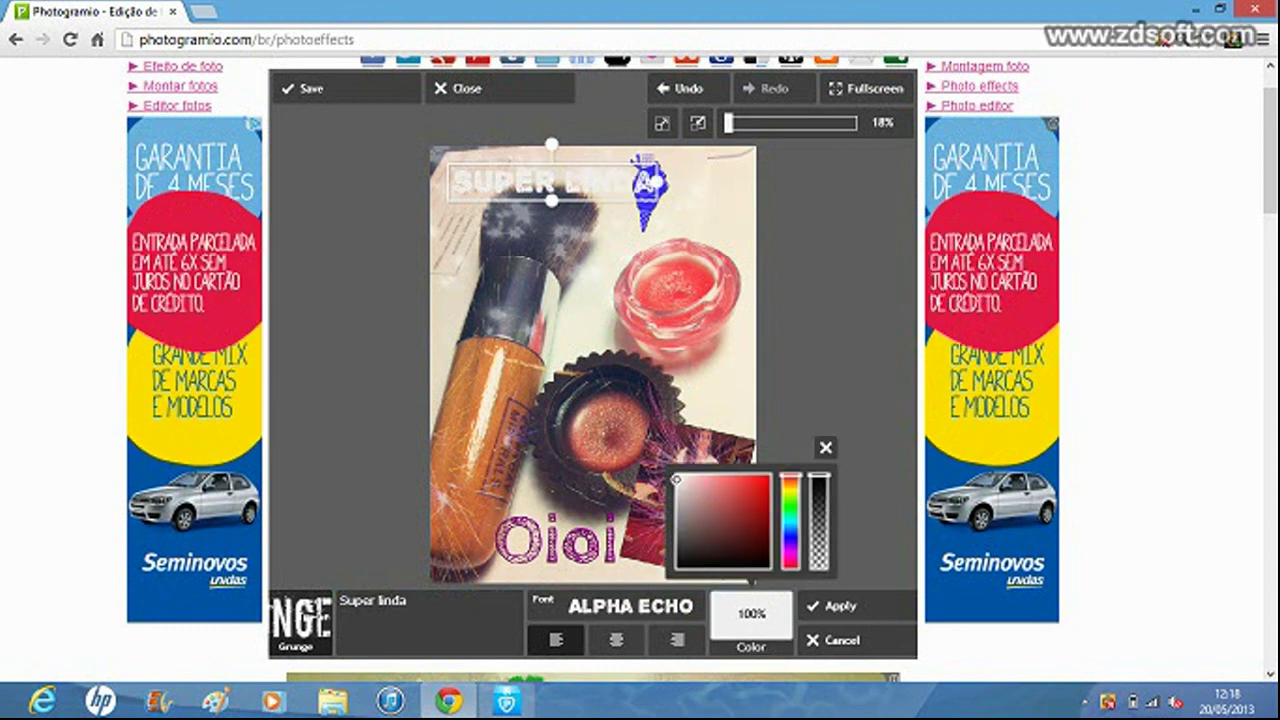
pyautogui.moveTo(790, 476); pyautogui.dragTo(790, 485)
pyautogui.click(770, 476)
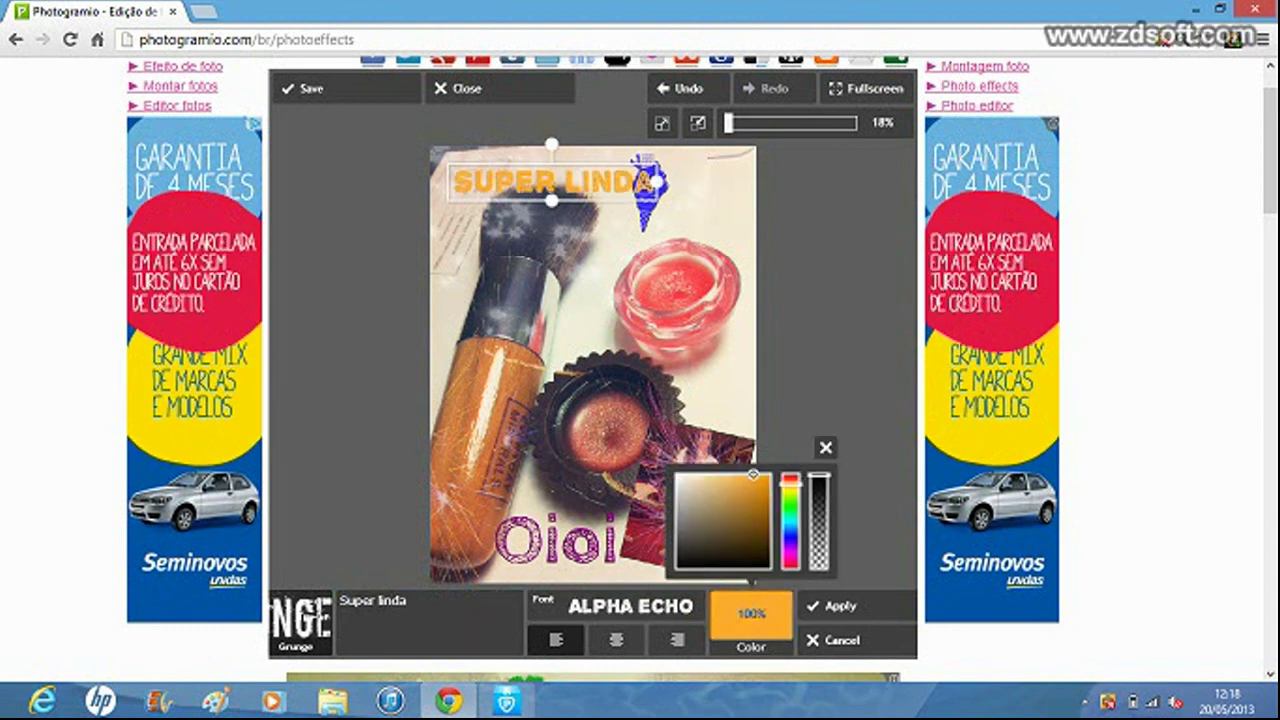
pyautogui.click(825, 448)
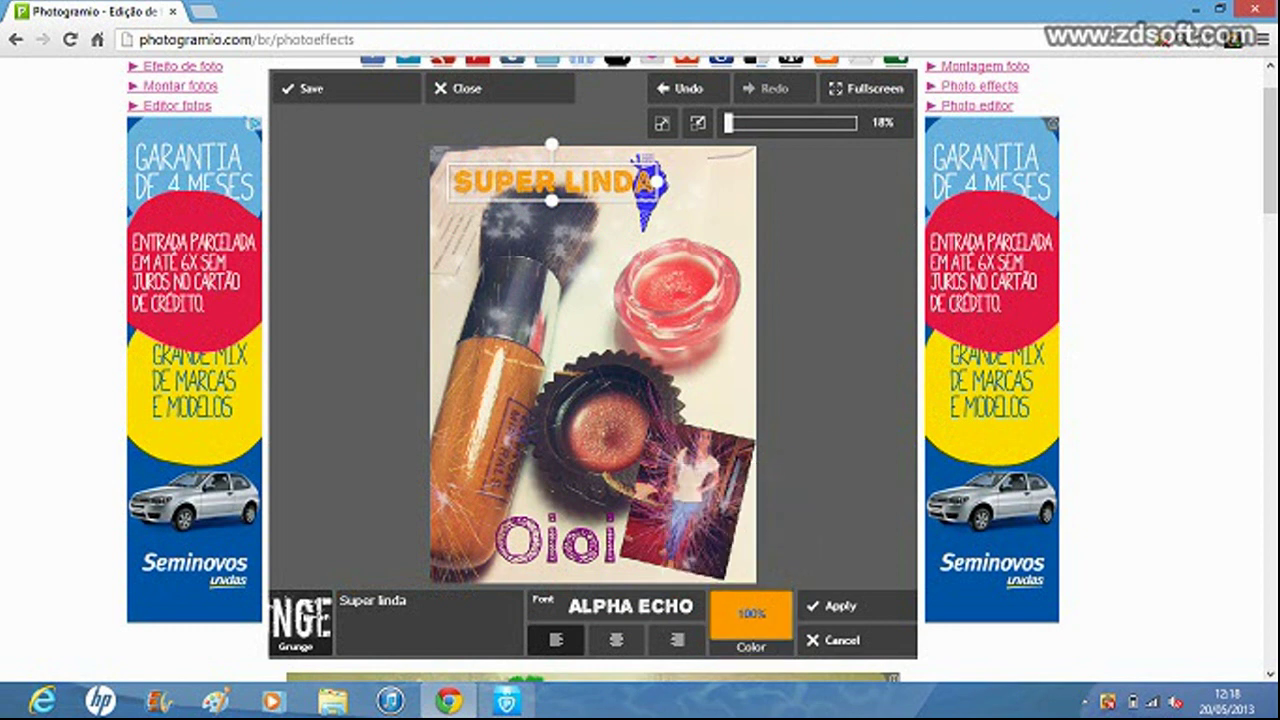
pyautogui.moveTo(552, 182); pyautogui.dragTo(526, 171)
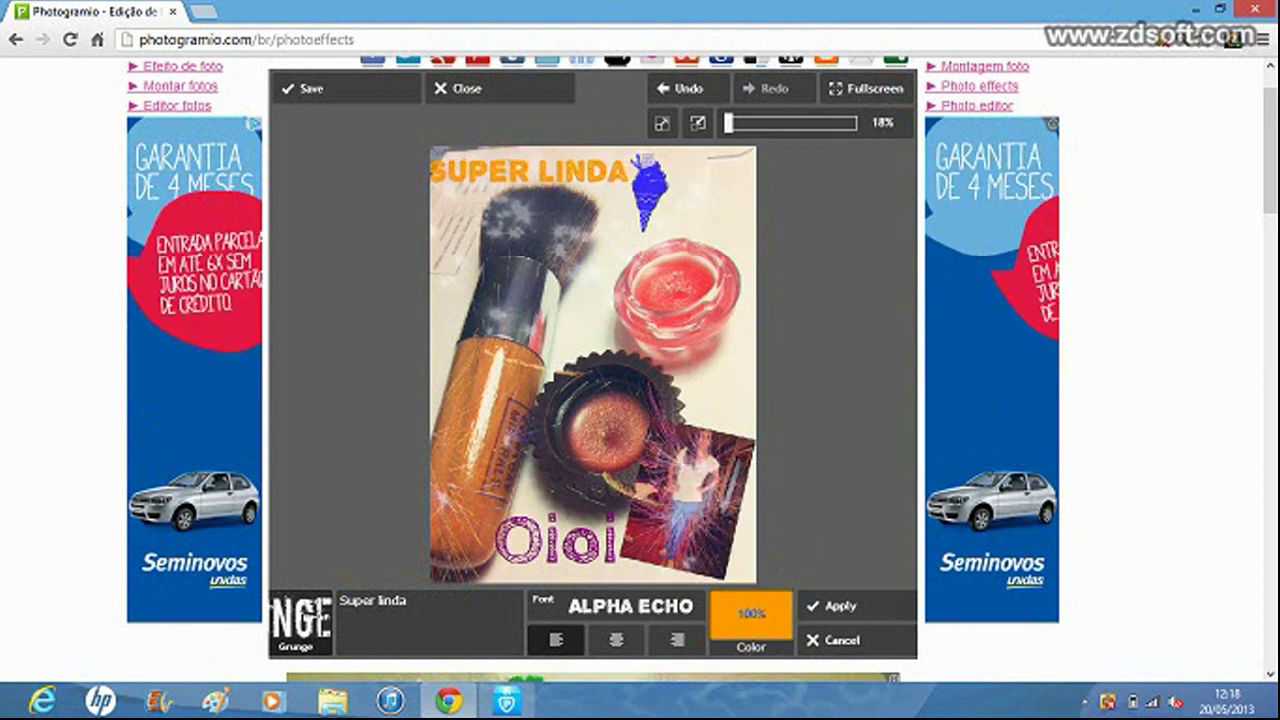
pyautogui.click(840, 605)
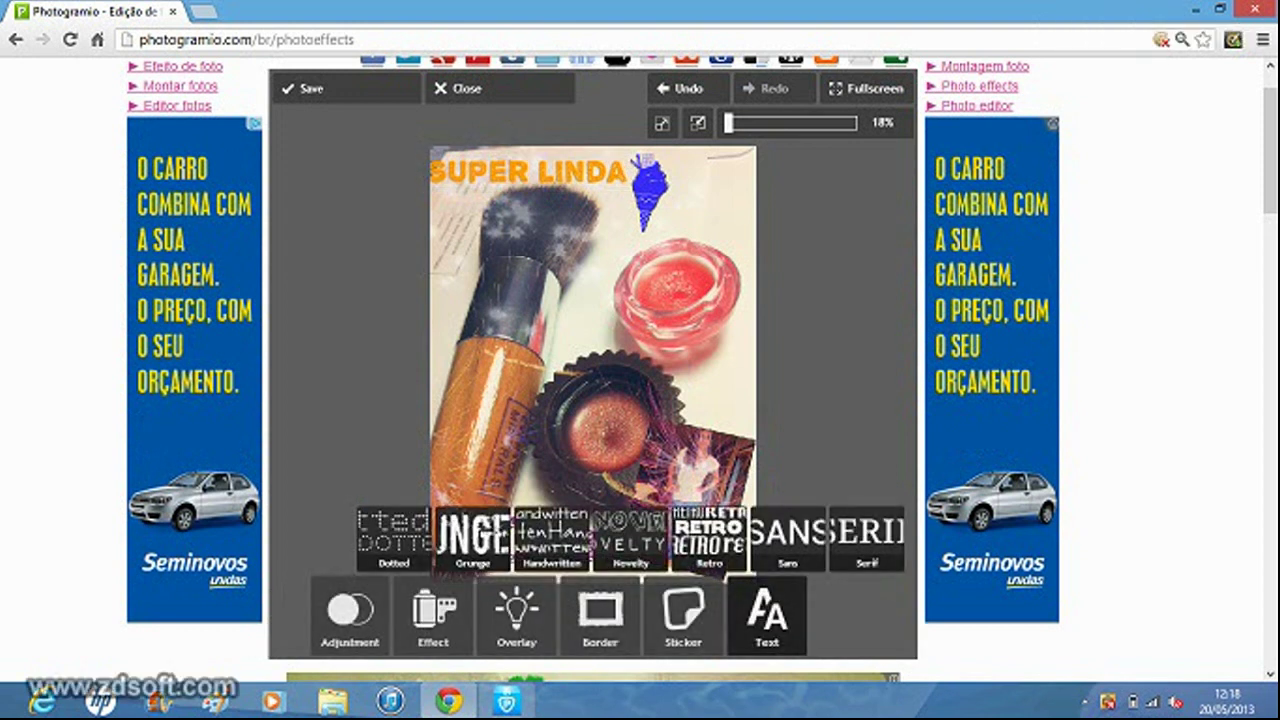
# Step: Try the text "oioioi" in the Comic Zine OT font from the Novelty set over the brush's metal collar and discard it
pyautogui.click(630, 540)
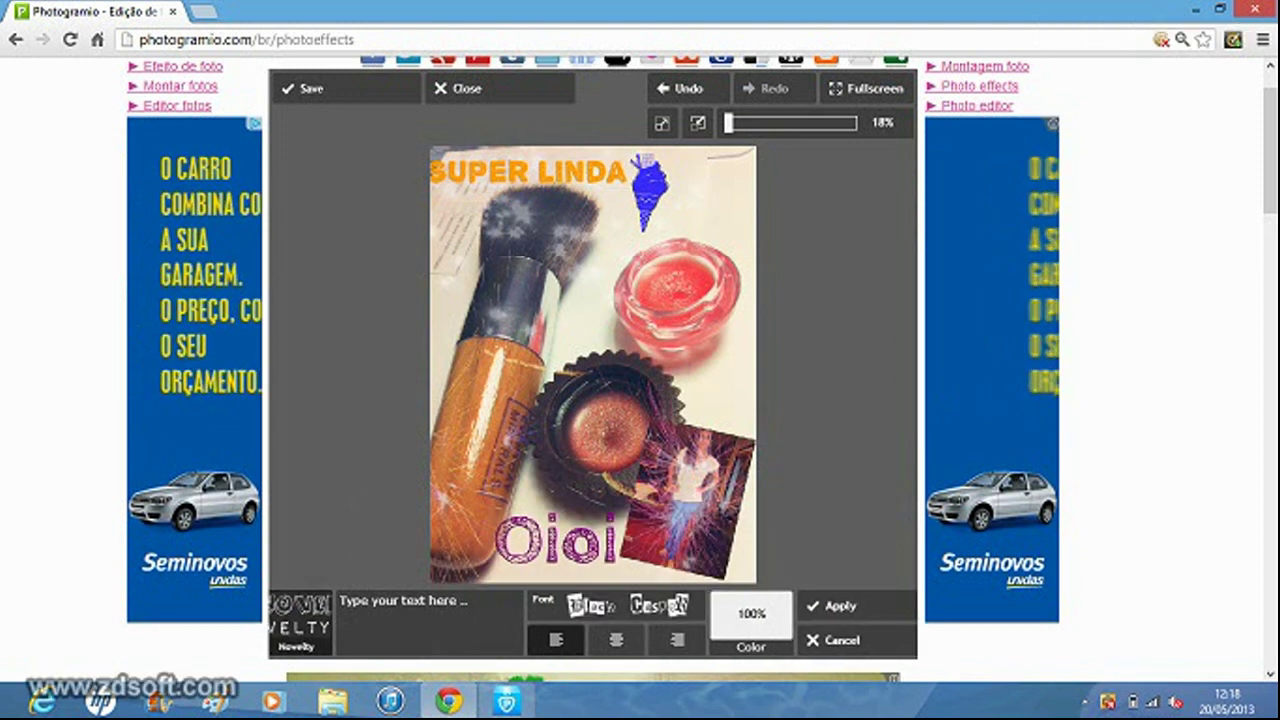
pyautogui.click(627, 604)
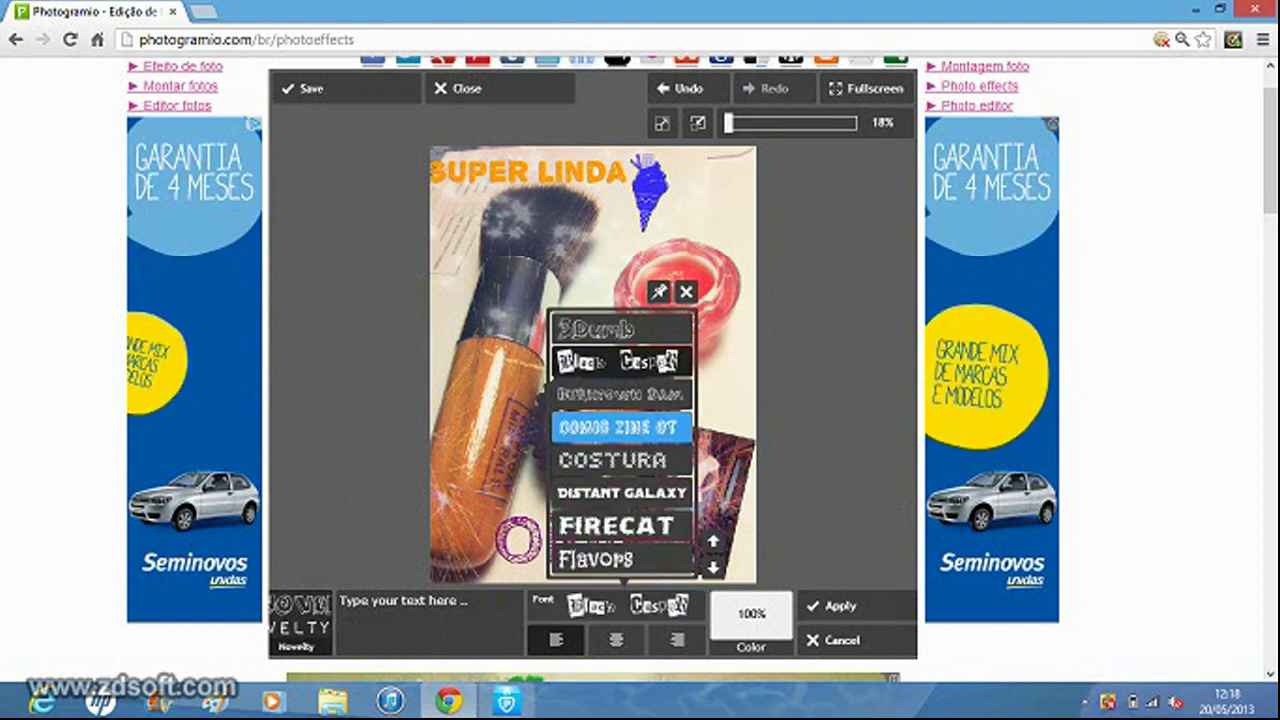
pyautogui.click(623, 428)
pyautogui.click(430, 622)
pyautogui.write('oioioi')
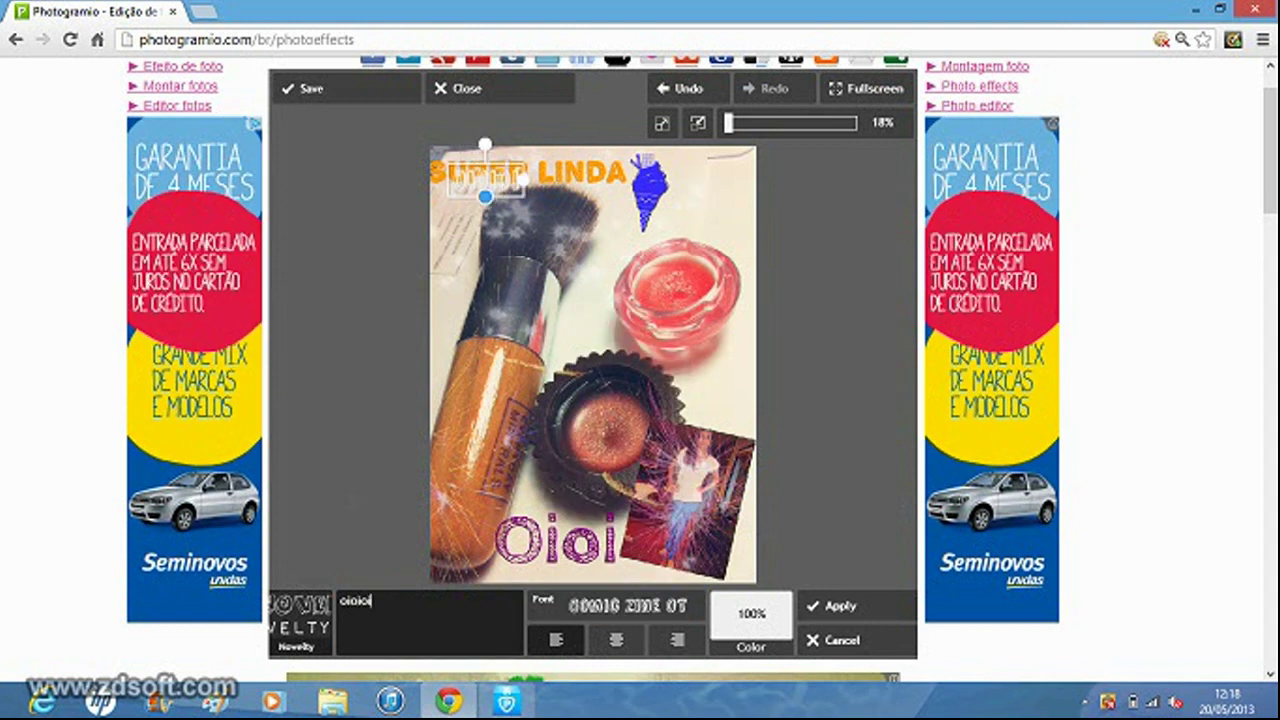
pyautogui.click(486, 182)
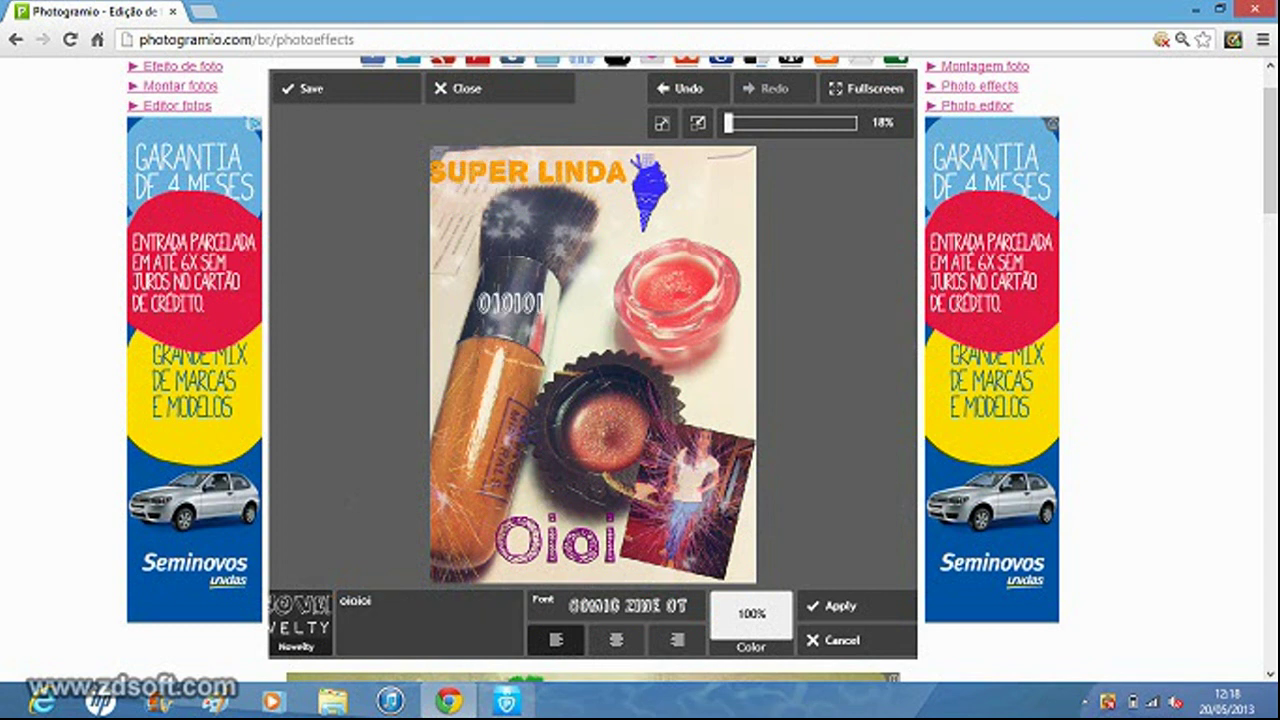
pyautogui.click(842, 640)
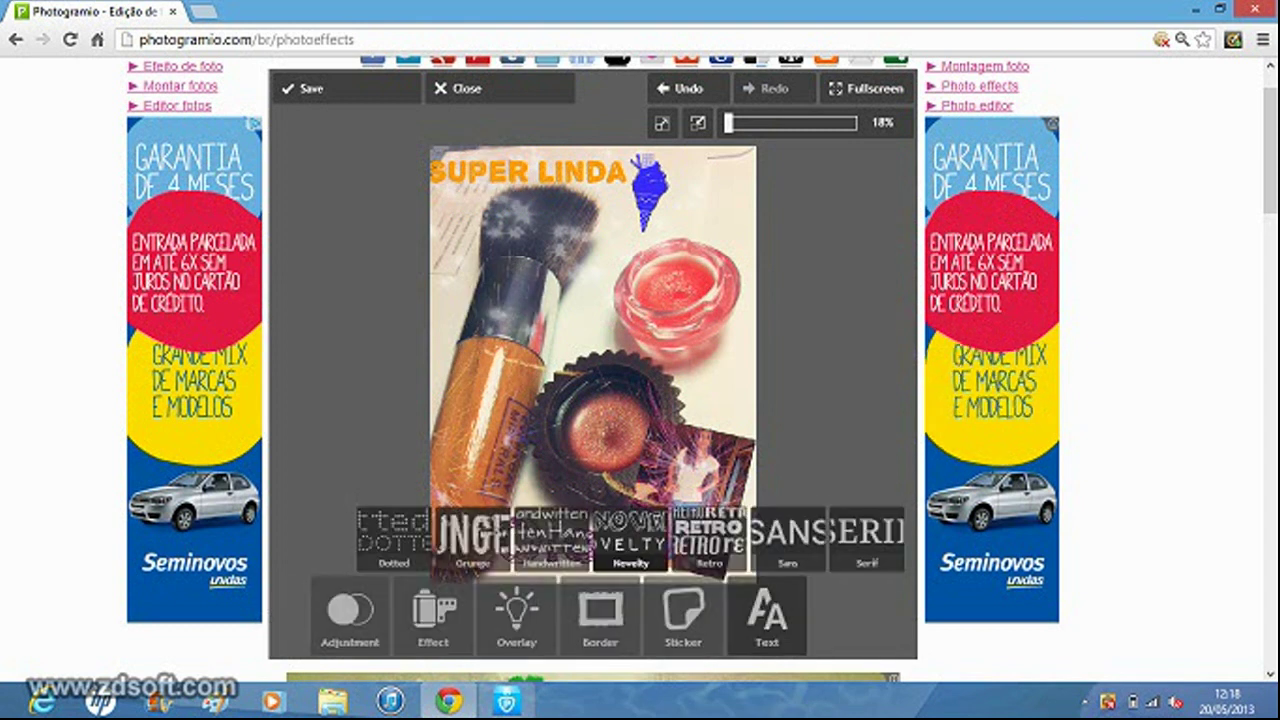
# Step: Try the Approved sticker from the Vintage set, tilted across the middle of the photo, and discard it
pyautogui.click(683, 612)
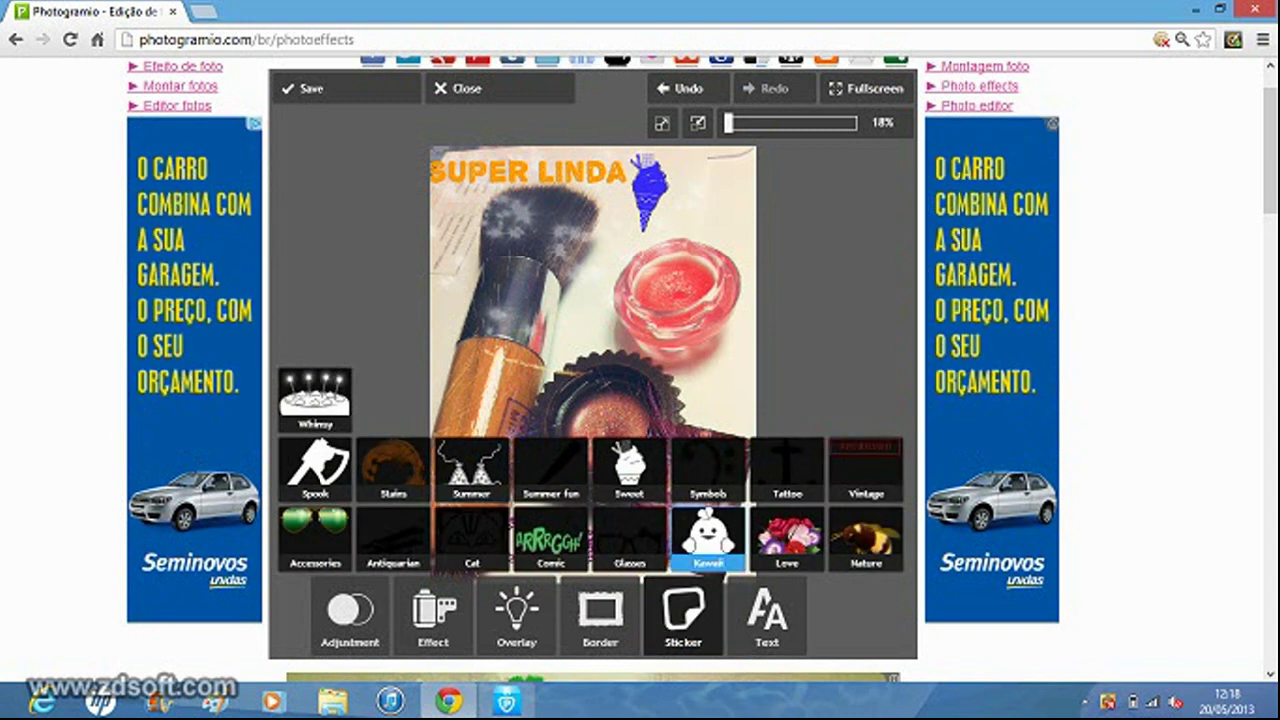
pyautogui.click(866, 470)
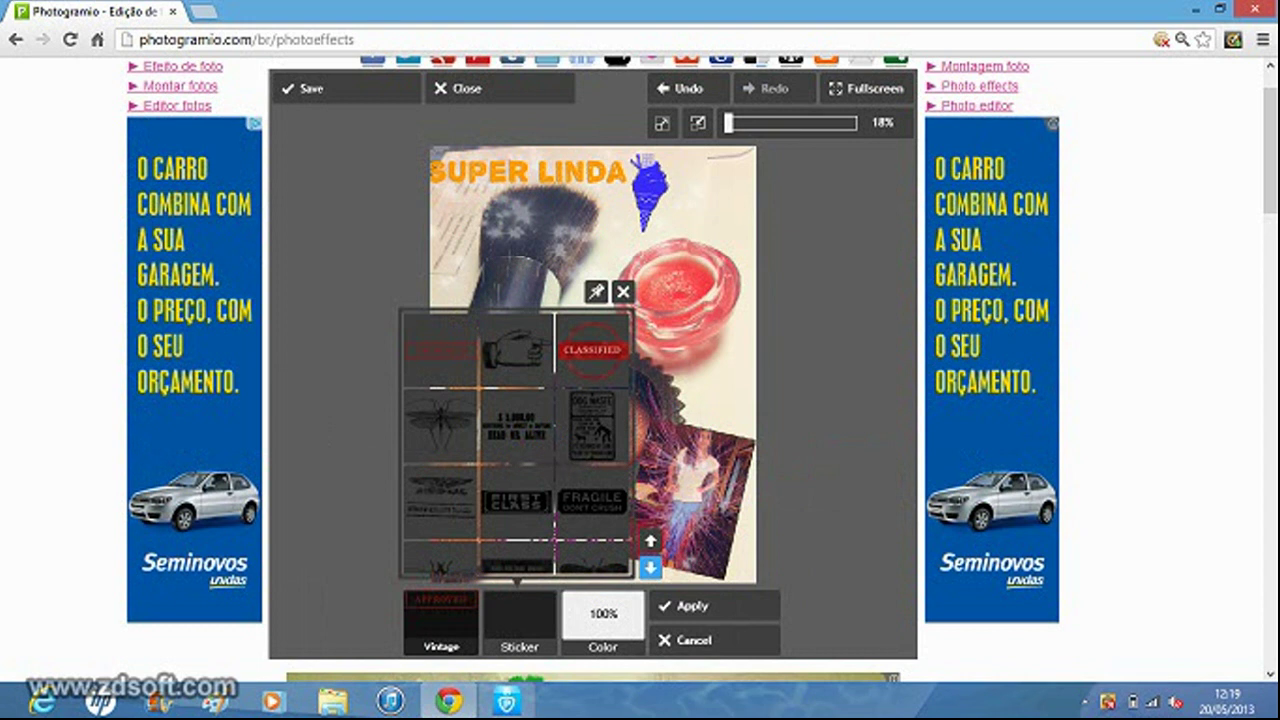
pyautogui.click(650, 567)
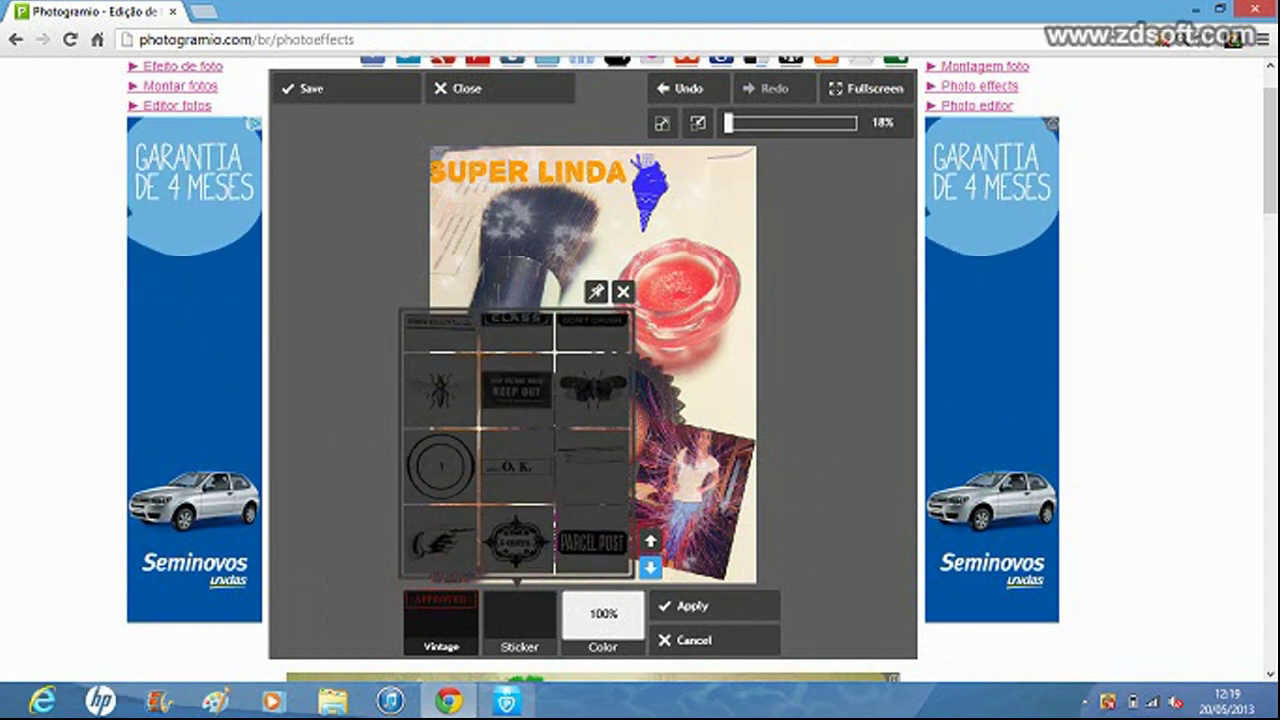
pyautogui.scroll(-3, 517, 445)
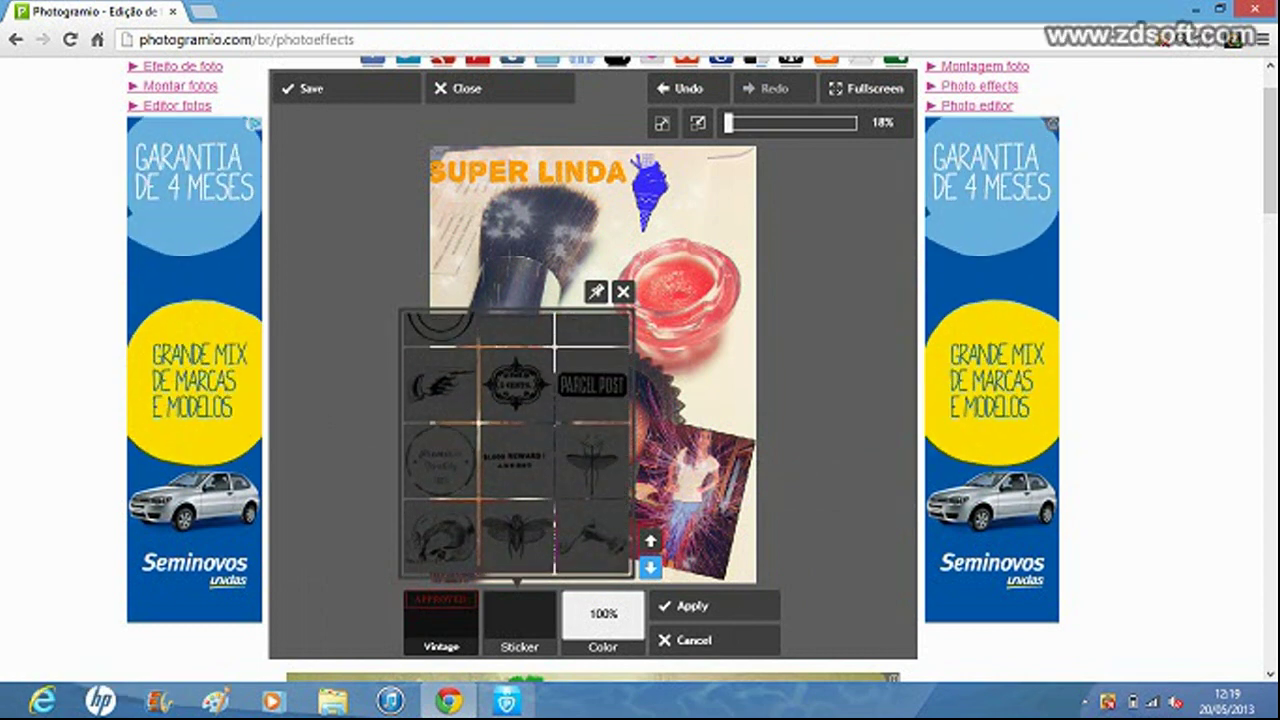
pyautogui.click(650, 541)
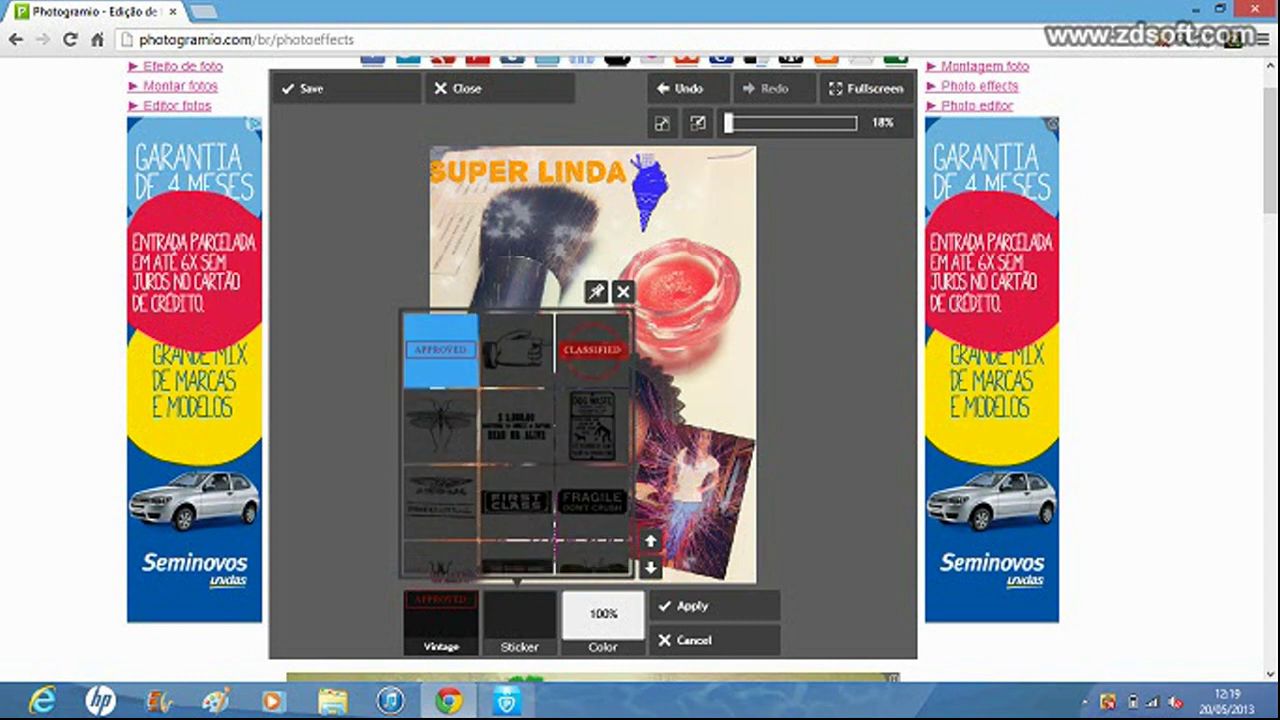
pyautogui.click(440, 349)
pyautogui.moveTo(528, 172); pyautogui.dragTo(716, 347)
pyautogui.moveTo(585, 297); pyautogui.dragTo(569, 299)
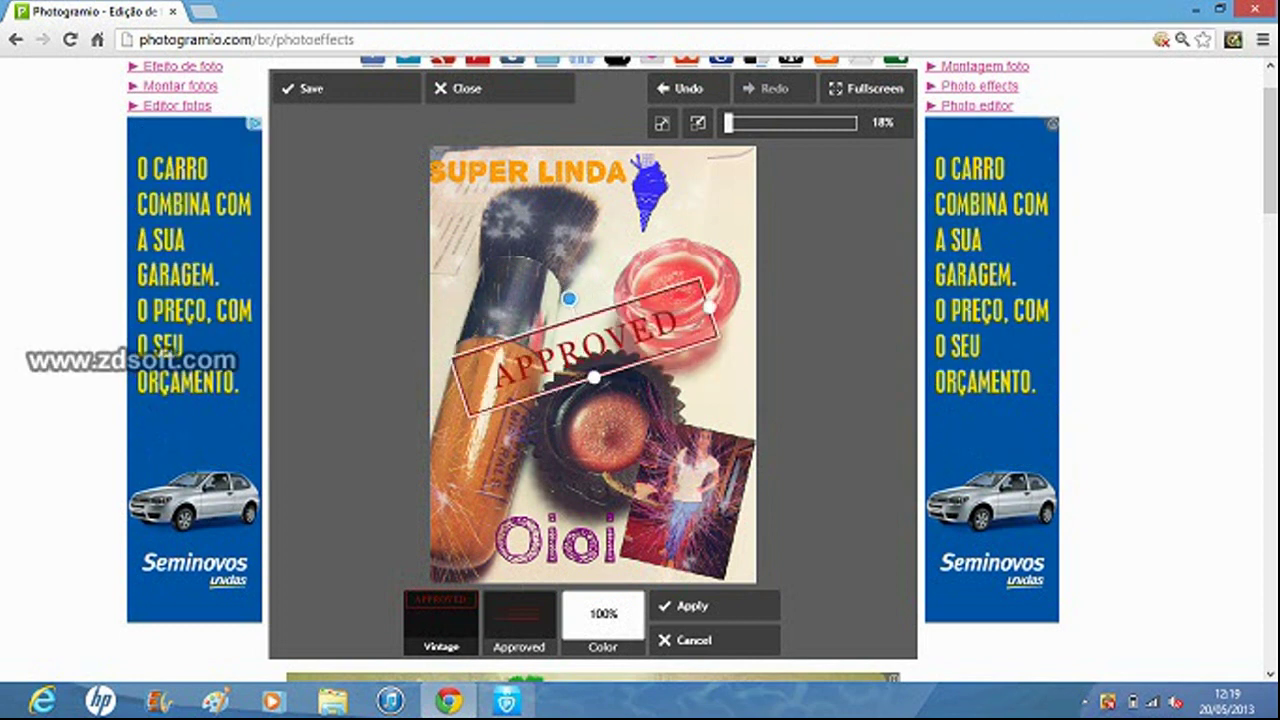
pyautogui.moveTo(586, 347)
pyautogui.mouseDown()
pyautogui.moveTo(595, 359)
pyautogui.moveTo(596, 297)
pyautogui.moveTo(586, 330)
pyautogui.moveTo(600, 309)
pyautogui.moveTo(597, 345)
pyautogui.mouseUp()
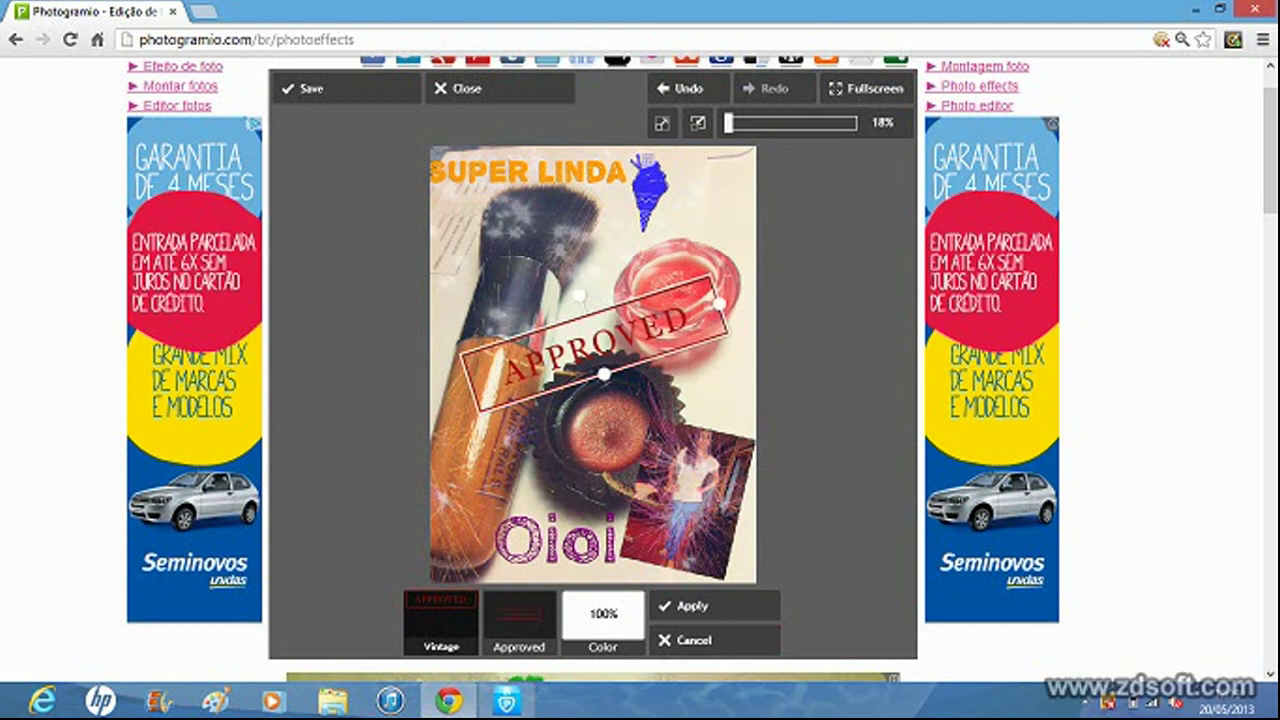
pyautogui.click(714, 640)
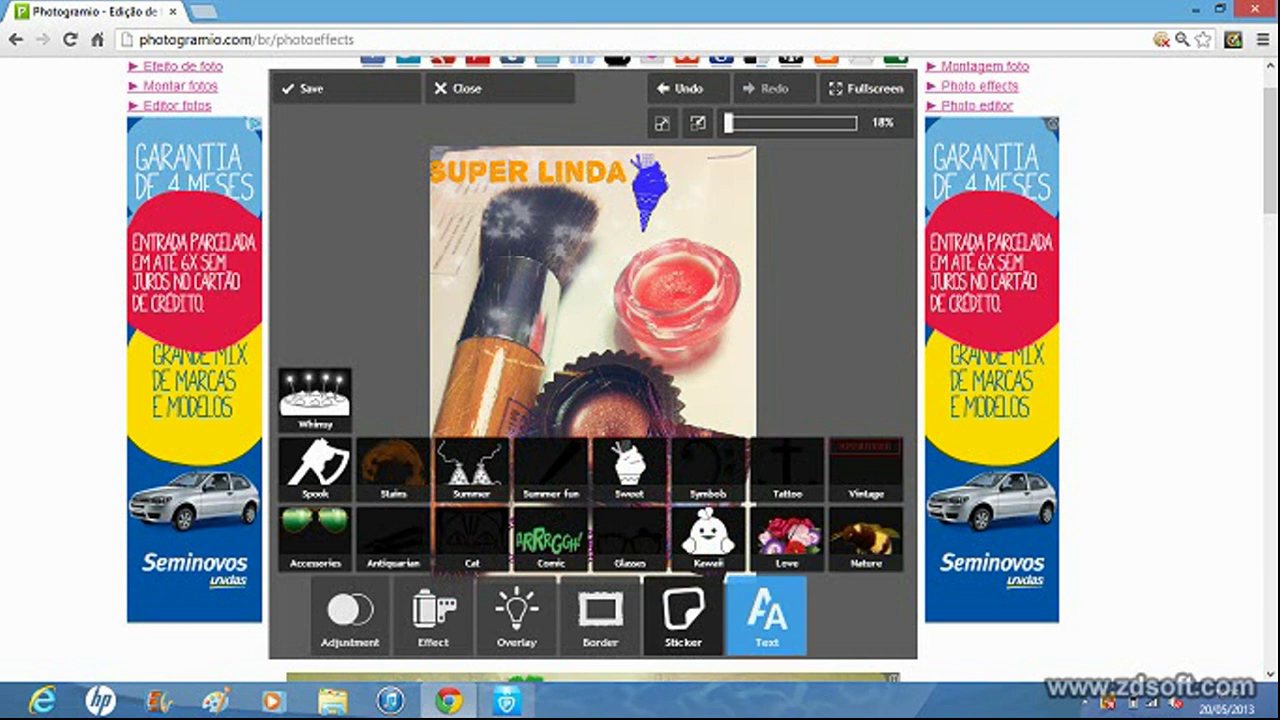
pyautogui.click(767, 616)
pyautogui.click(767, 616)
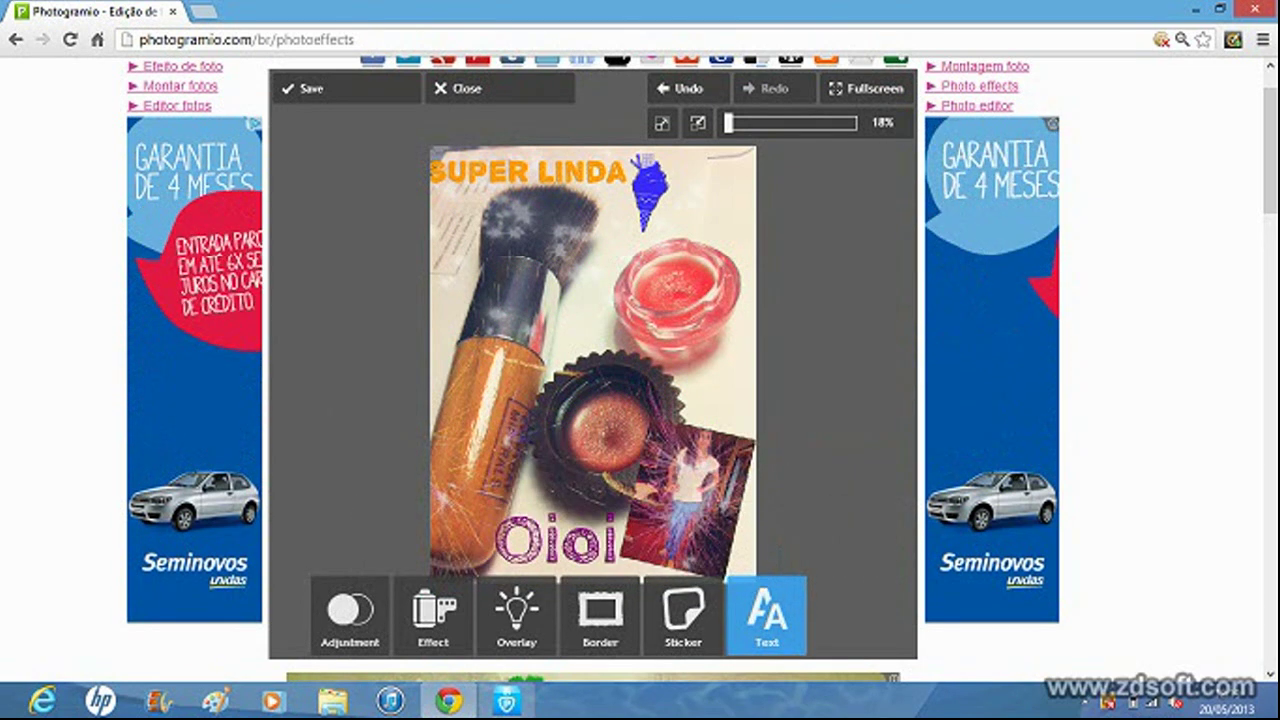
pyautogui.press('Escape')
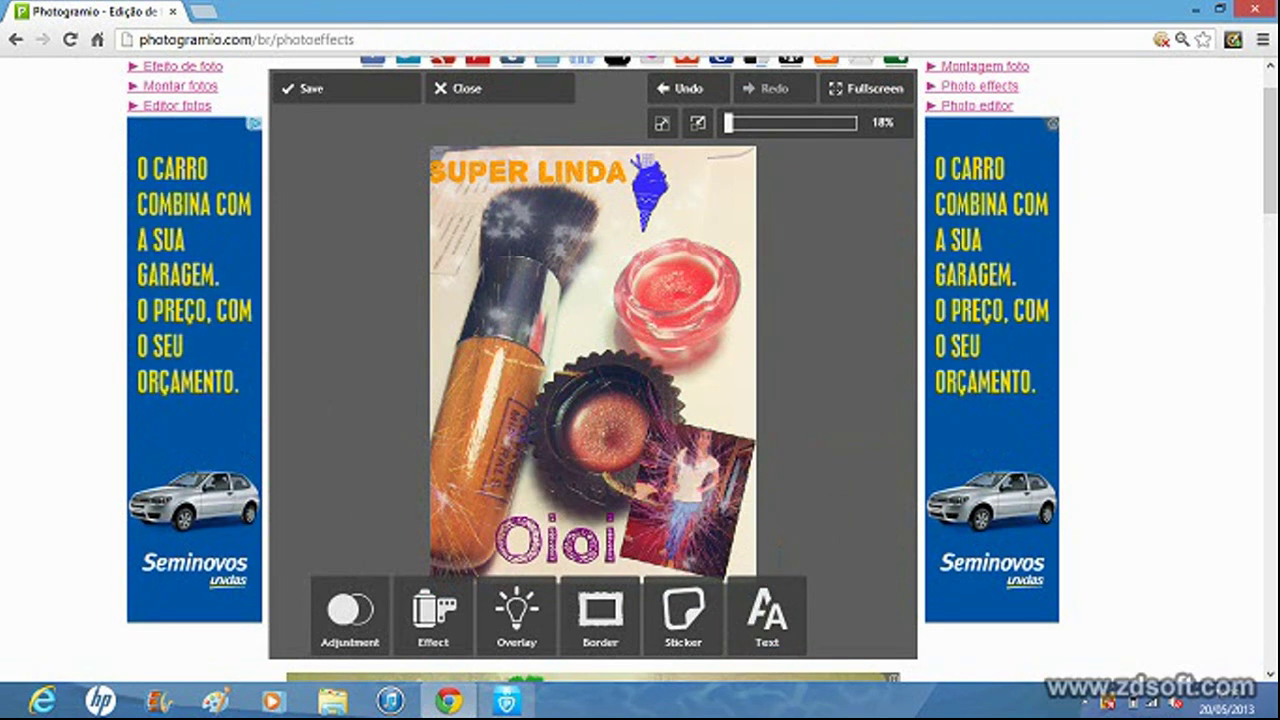
# Step: Save the edited photo to the computer as "foto 3" with the quality set to 94
pyautogui.click(312, 88)
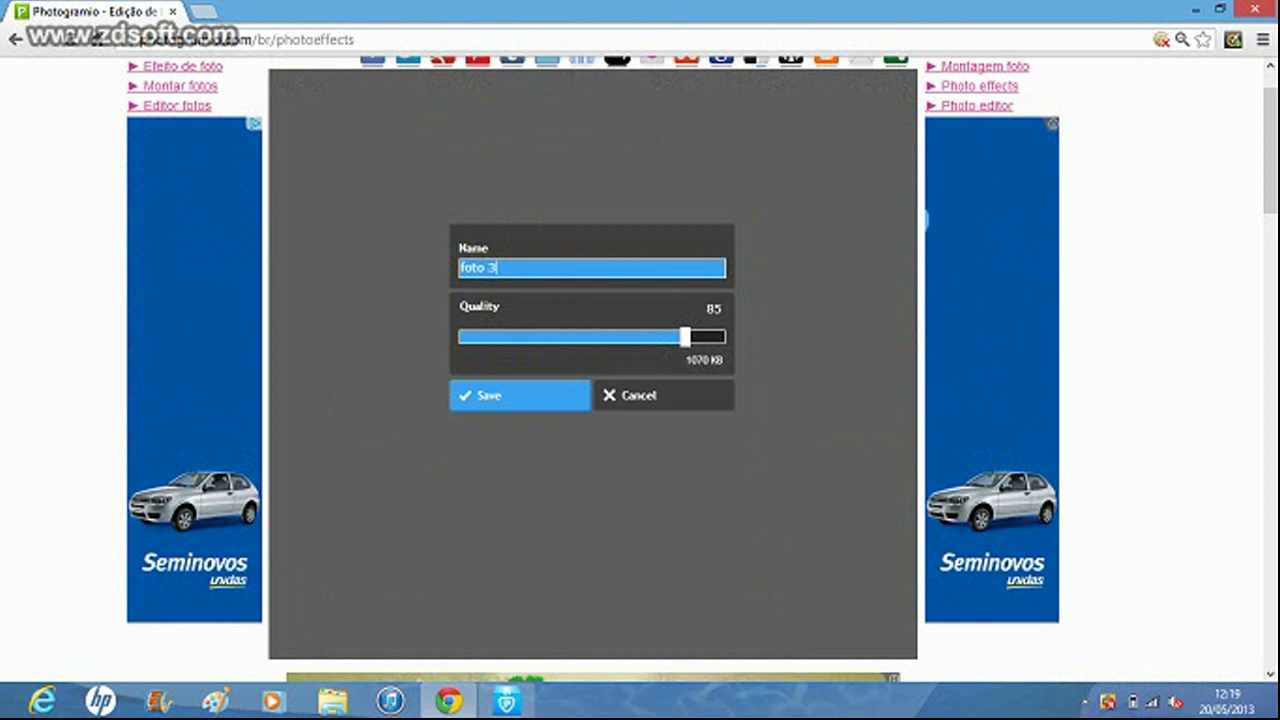
pyautogui.click(519, 395)
pyautogui.moveTo(708, 337); pyautogui.dragTo(710, 337)
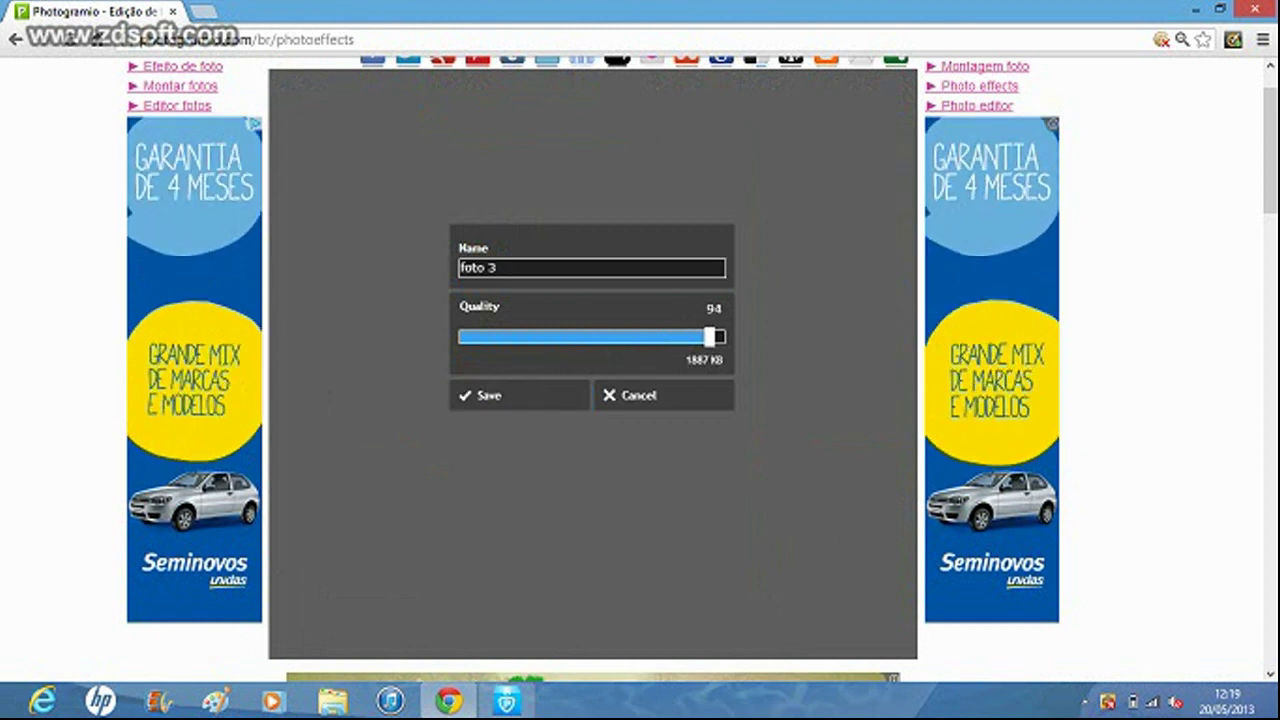
pyautogui.click(519, 395)
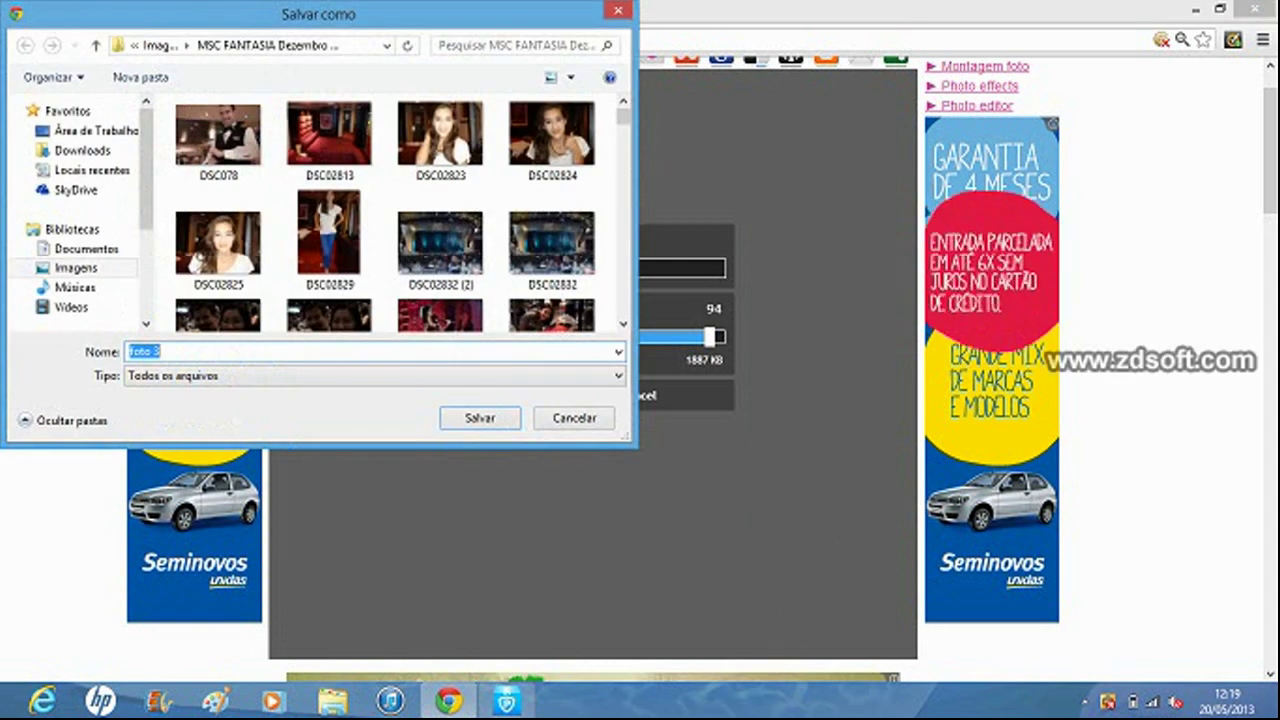
pyautogui.press('Return')
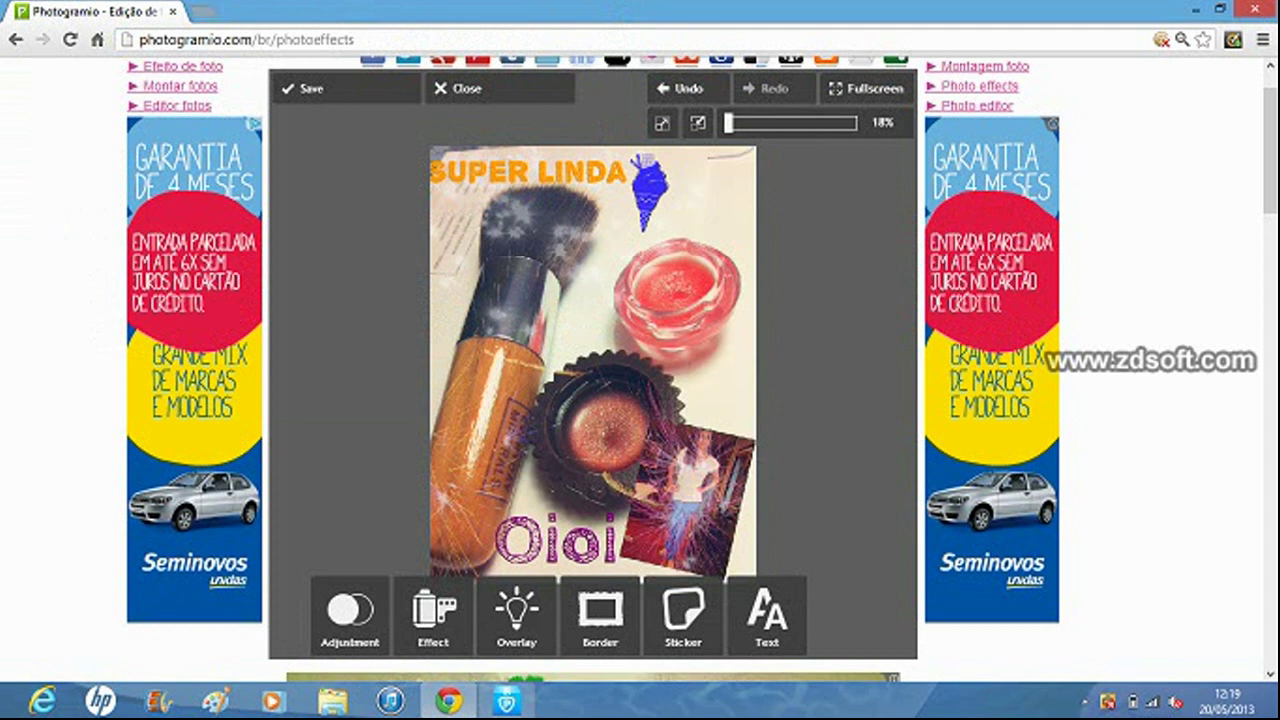
# Step: Open the creator's YouTube channel page in a new browser tab
pyautogui.hotkey('ctrl', 't')
pyautogui.write('y')
pyautogui.press('Down')
pyautogui.press('Return')
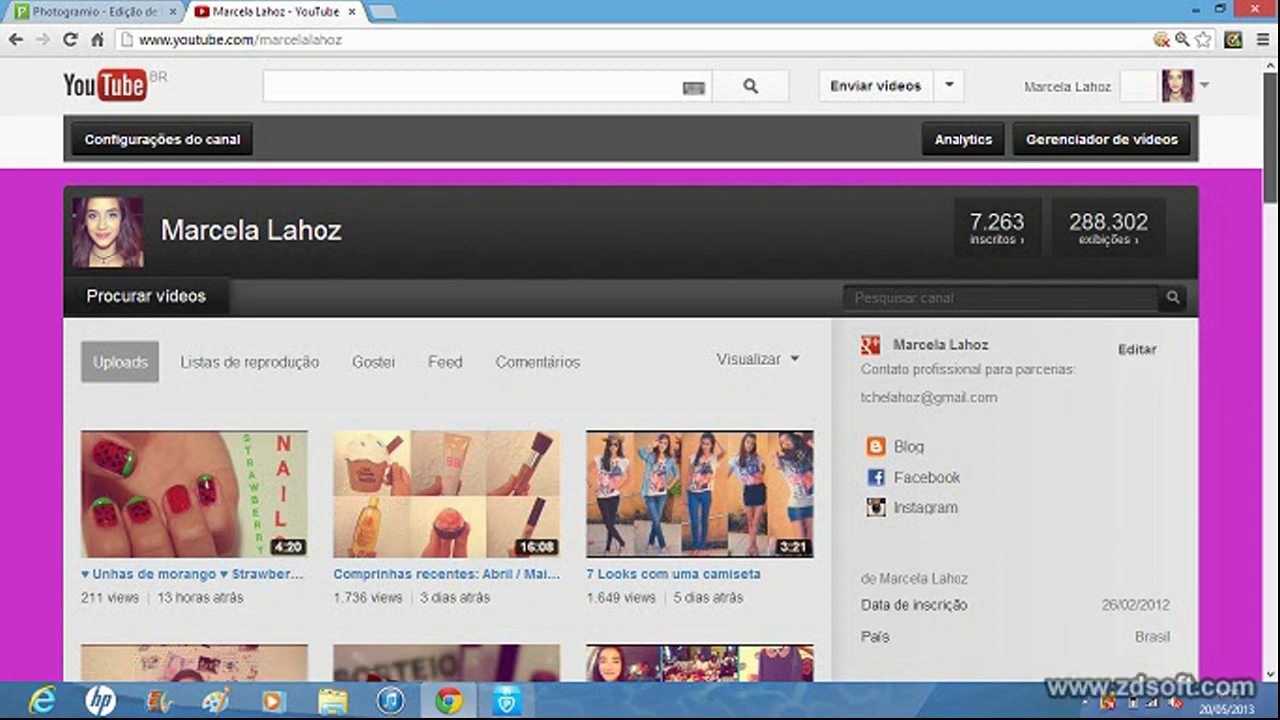
# Step: Look through the channel's uploaded videos to examine the edited thumbnail images
pyautogui.scroll(-3, 640, 400)
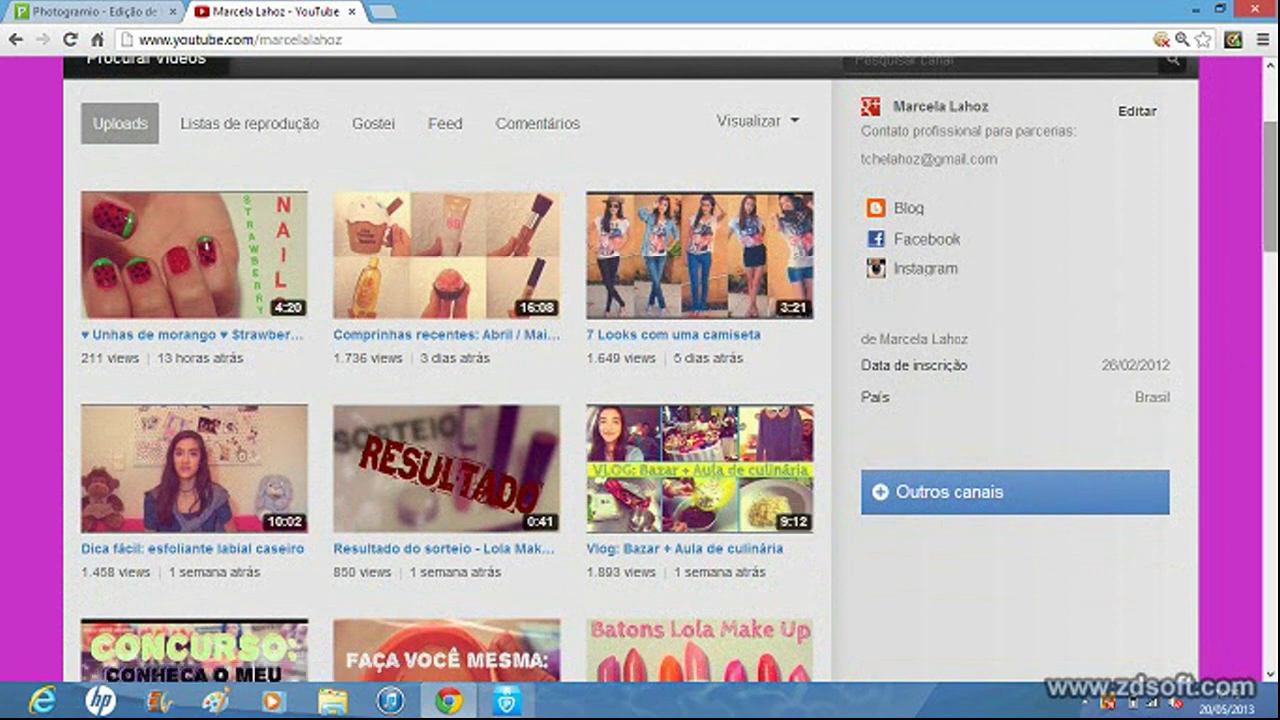
pyautogui.scroll(-3, 640, 370)
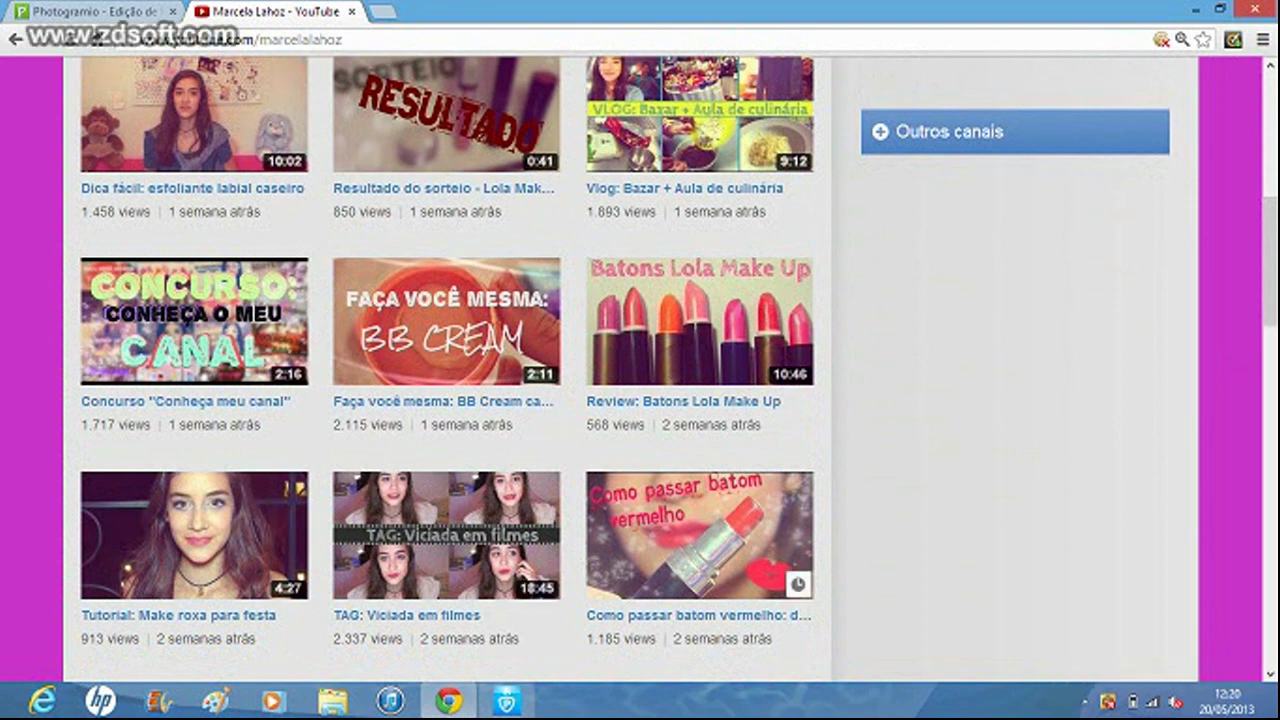
pyautogui.scroll(-3, 640, 370)
pyautogui.scroll(2, 640, 370)
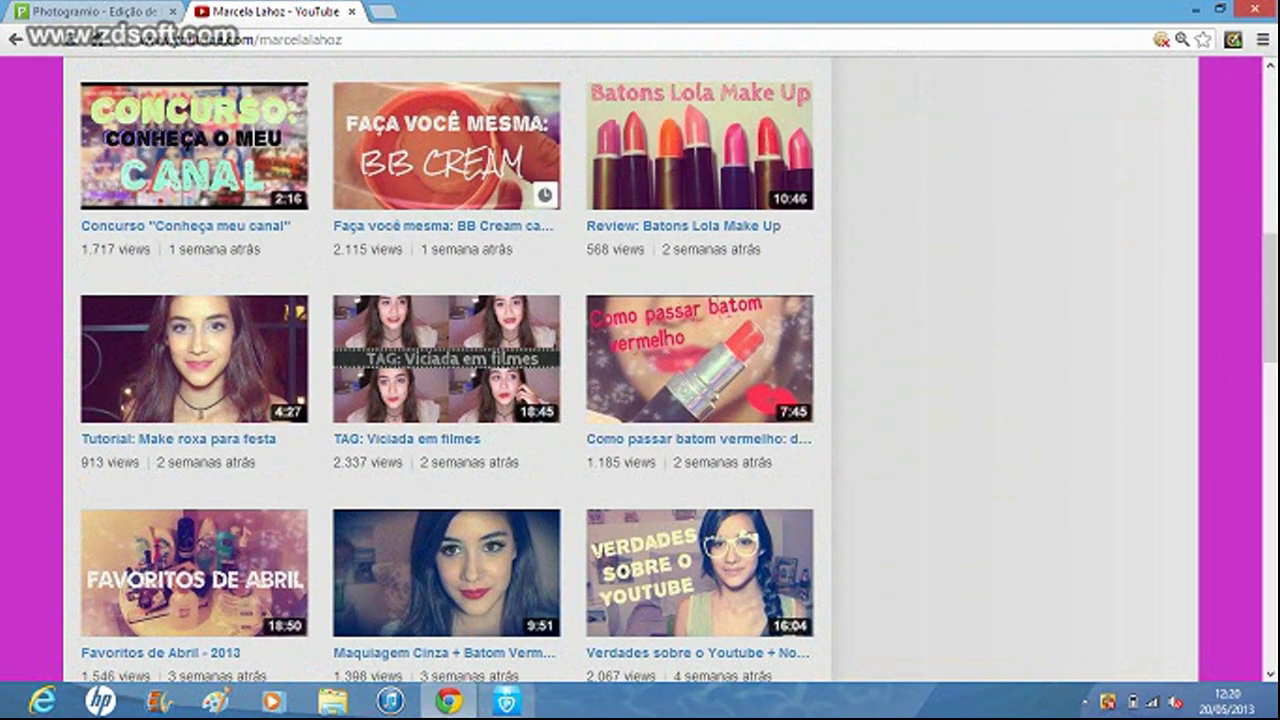
pyautogui.scroll(-3, 640, 370)
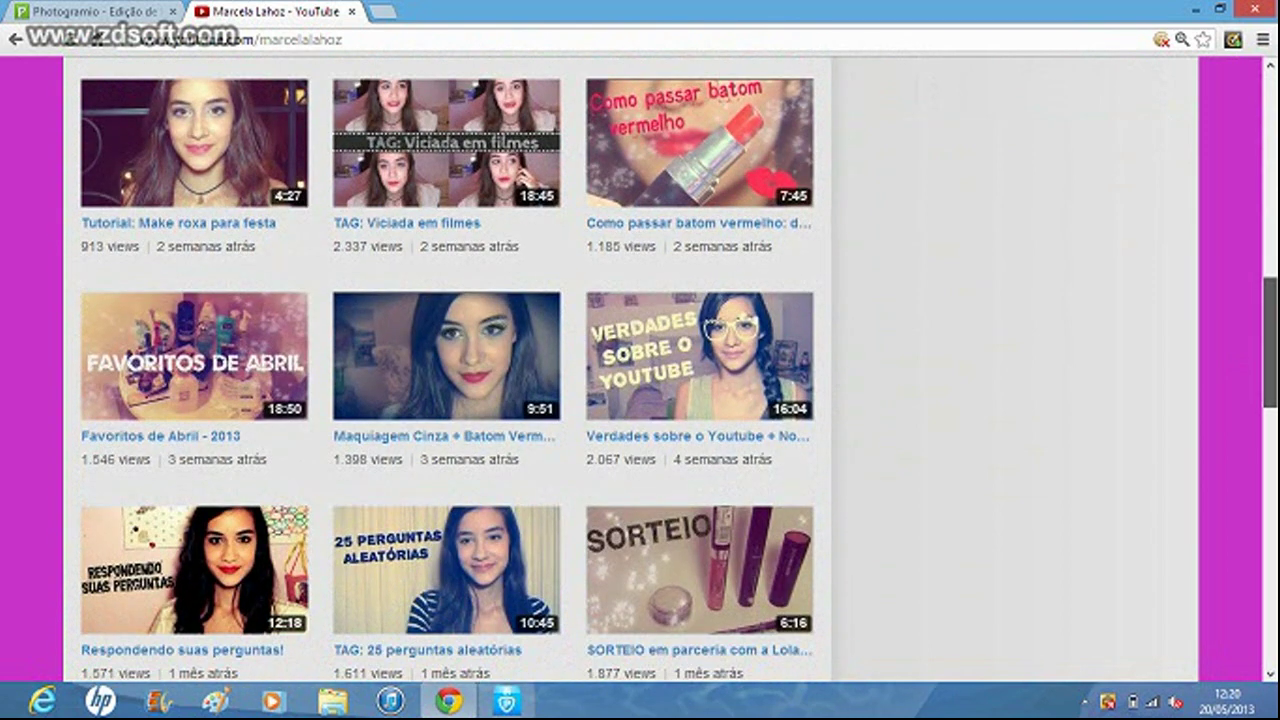
pyautogui.scroll(-1, 640, 370)
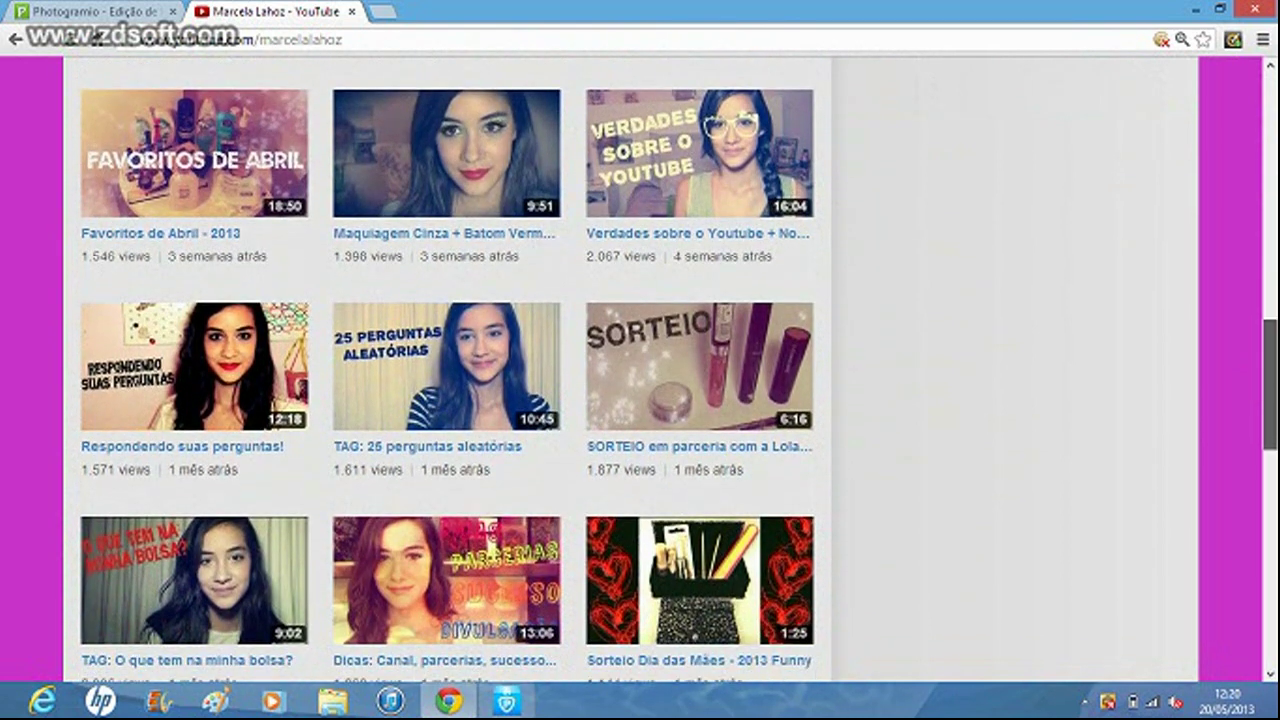